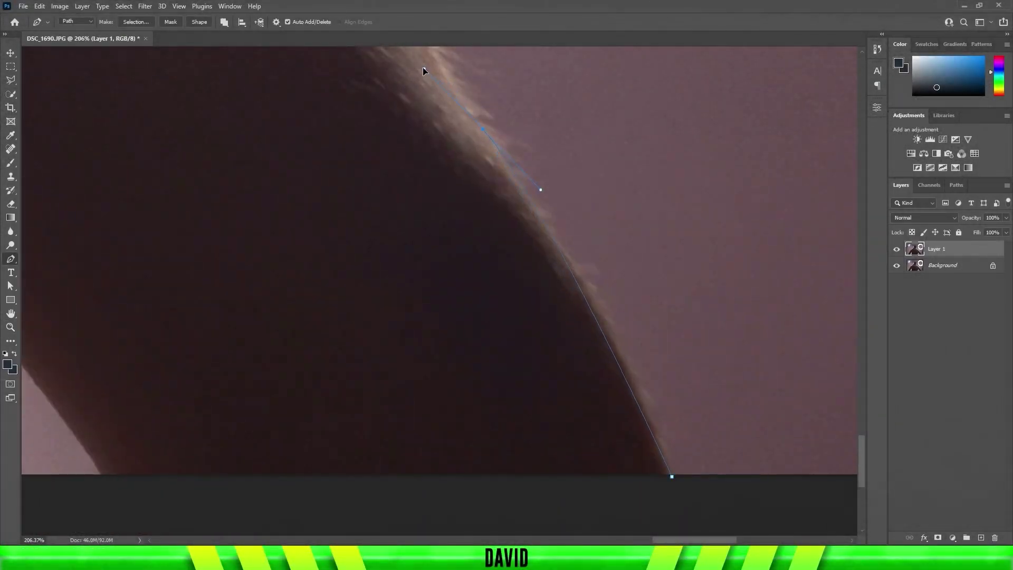
Step: Trace the Pen path along the man's shoulder edge up to his face outline
drag(423, 67, 494, 362)
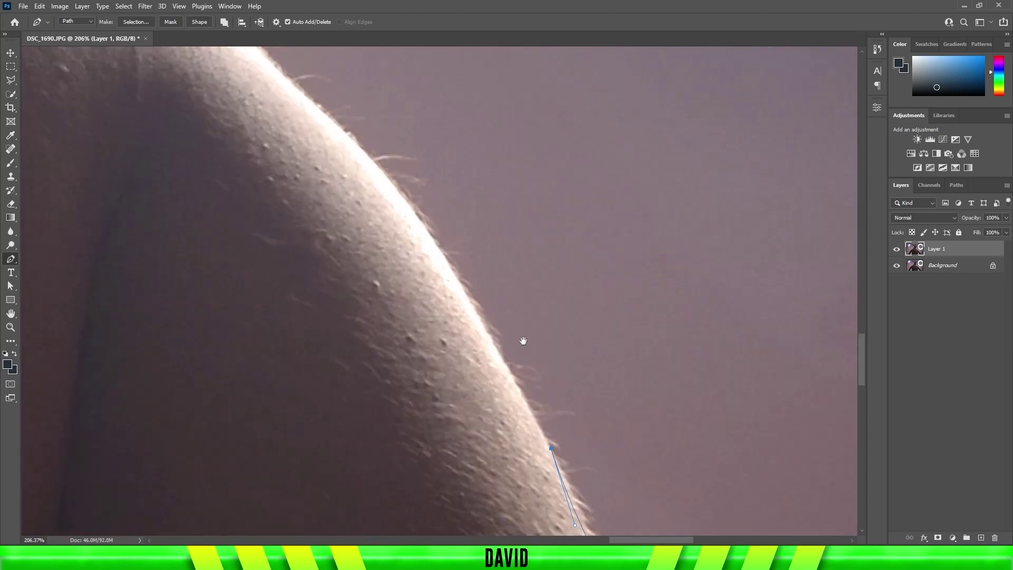
drag(393, 158, 298, 107)
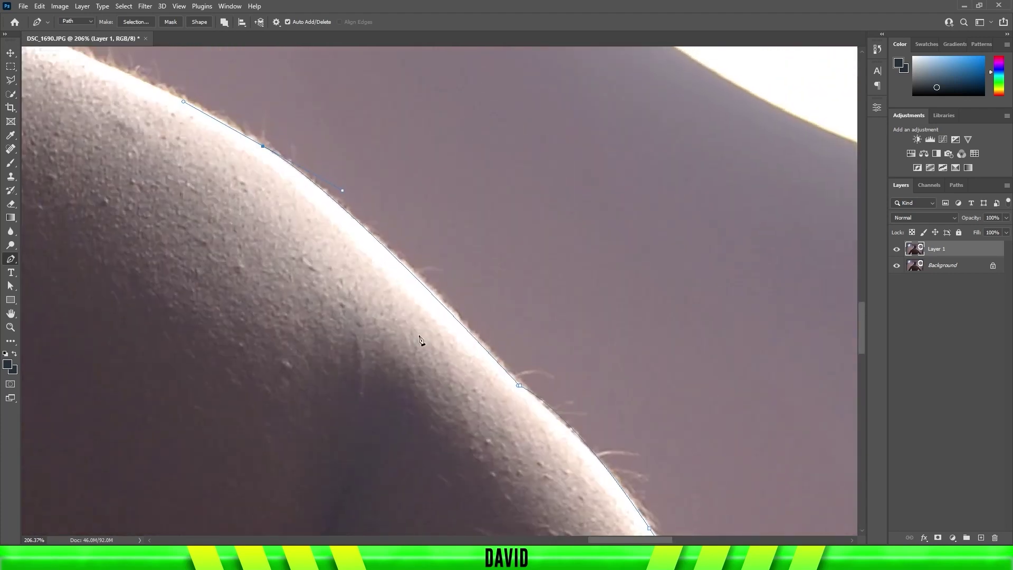
drag(461, 278, 442, 315)
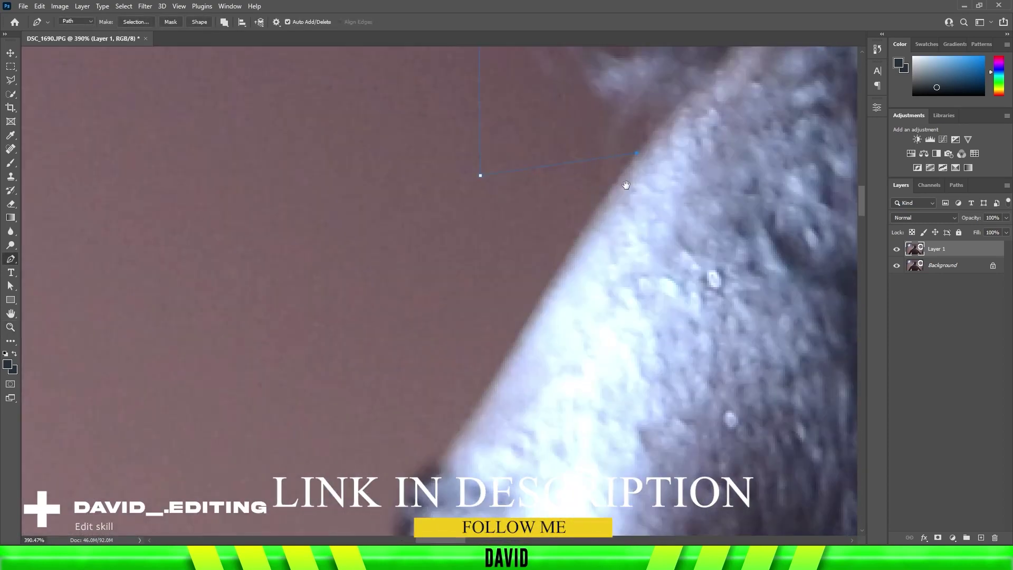
drag(495, 296, 472, 318)
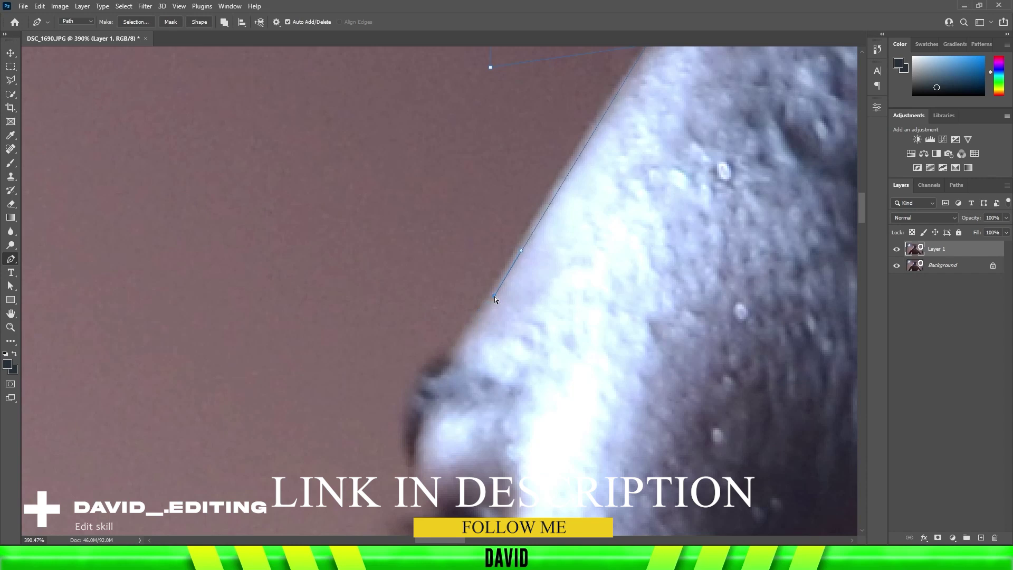
Step: Continue the path around the nose, lips and chin, then down the arm edge
drag(477, 371, 464, 376)
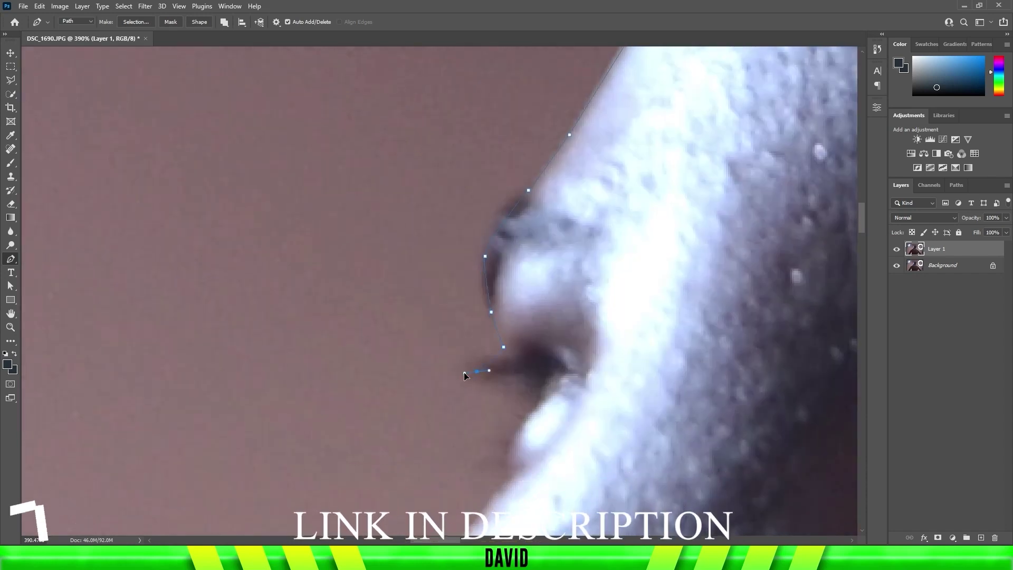
click(561, 257)
drag(580, 277, 578, 290)
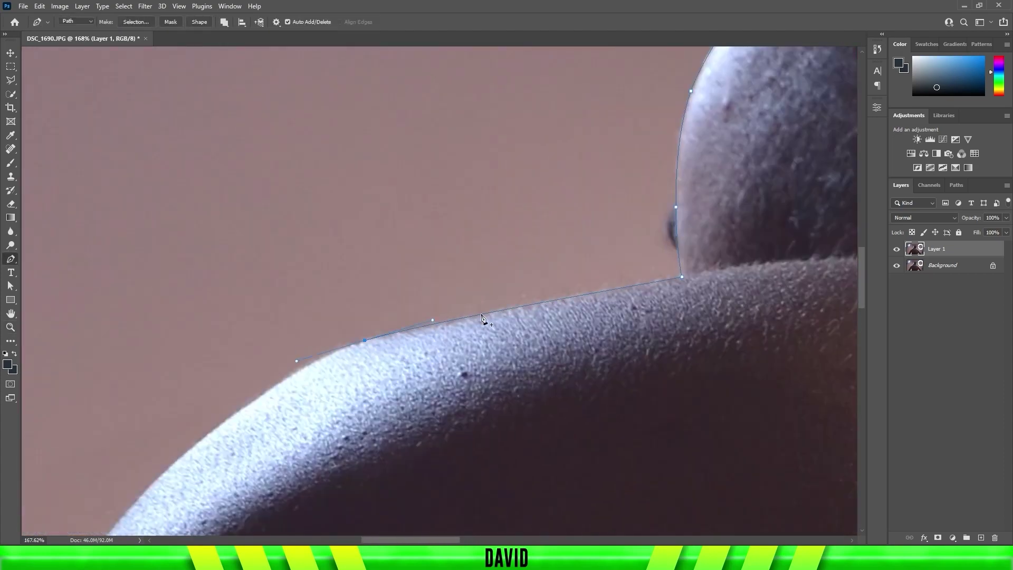
click(488, 315)
drag(486, 316, 607, 207)
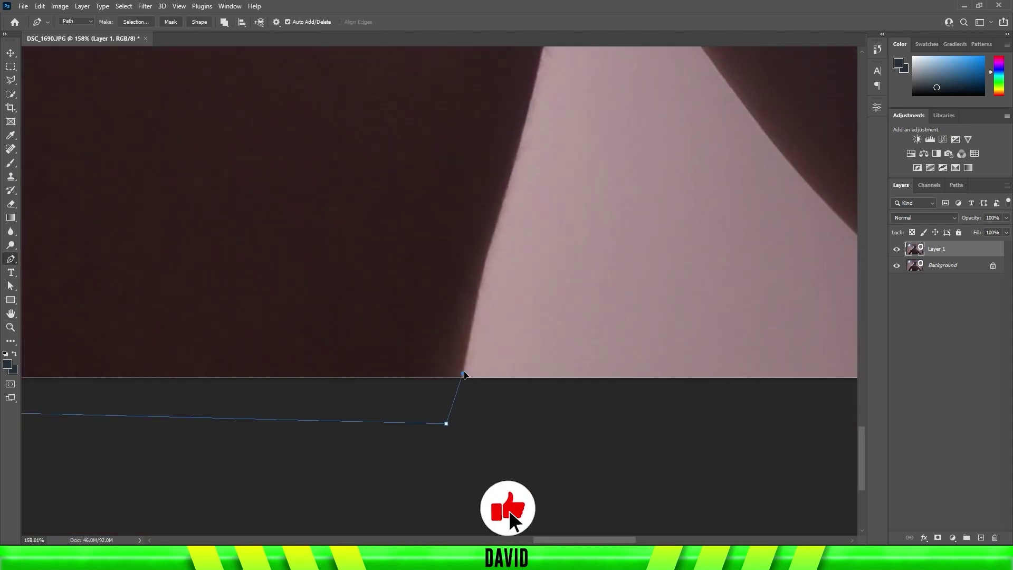
scroll(511, 303, up, 3)
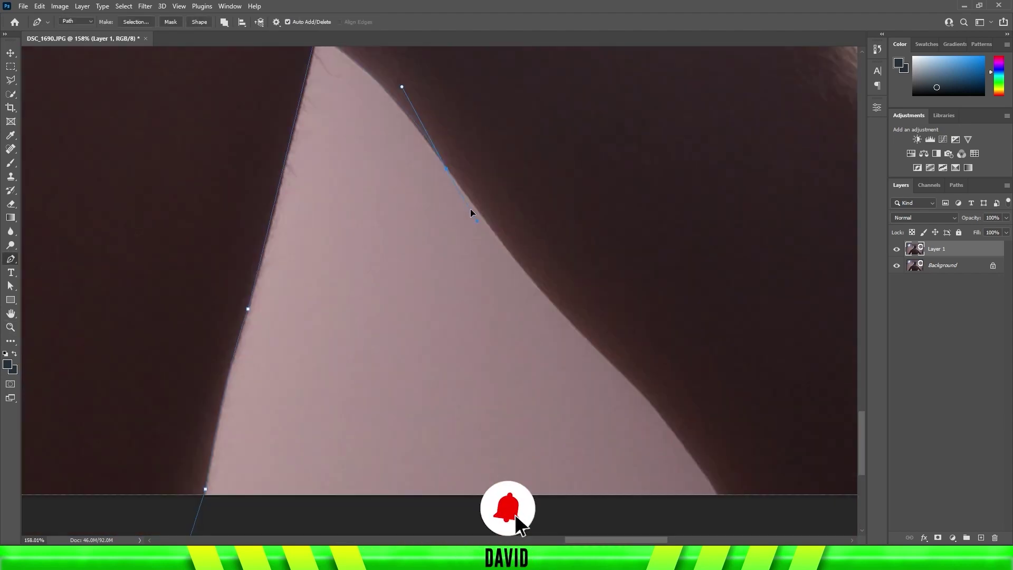
drag(561, 321, 632, 402)
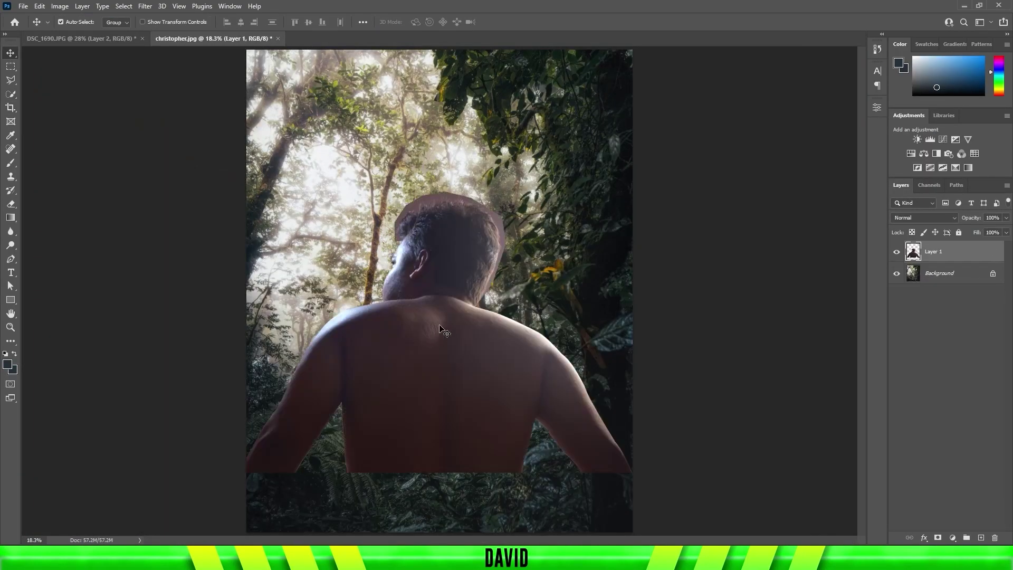
Step: Enlarge the man and move him lower with Free Transform, then zoom into the back of his head
key(ctrl+t)
drag(450, 393, 446, 423)
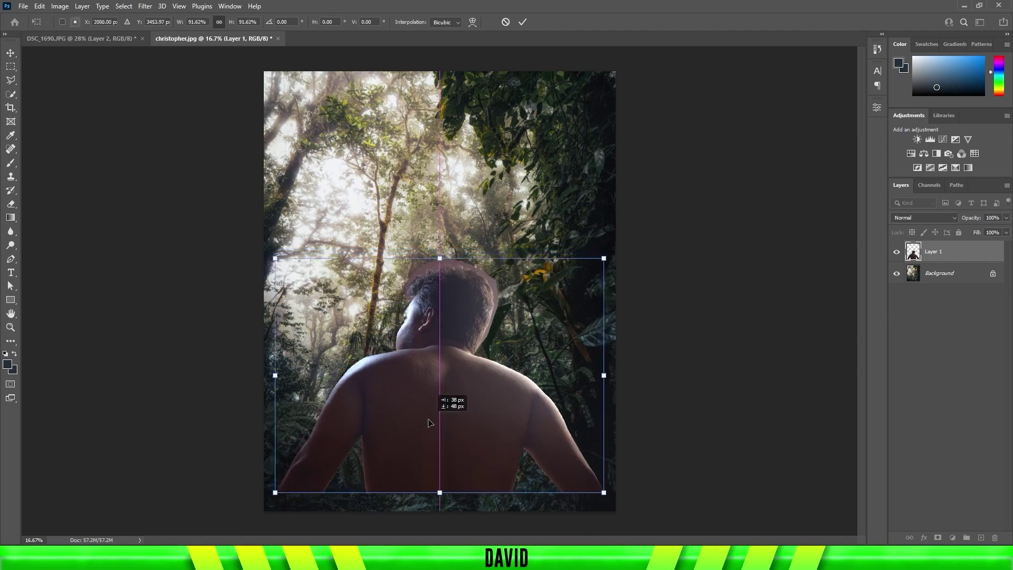
key(Return)
key(z)
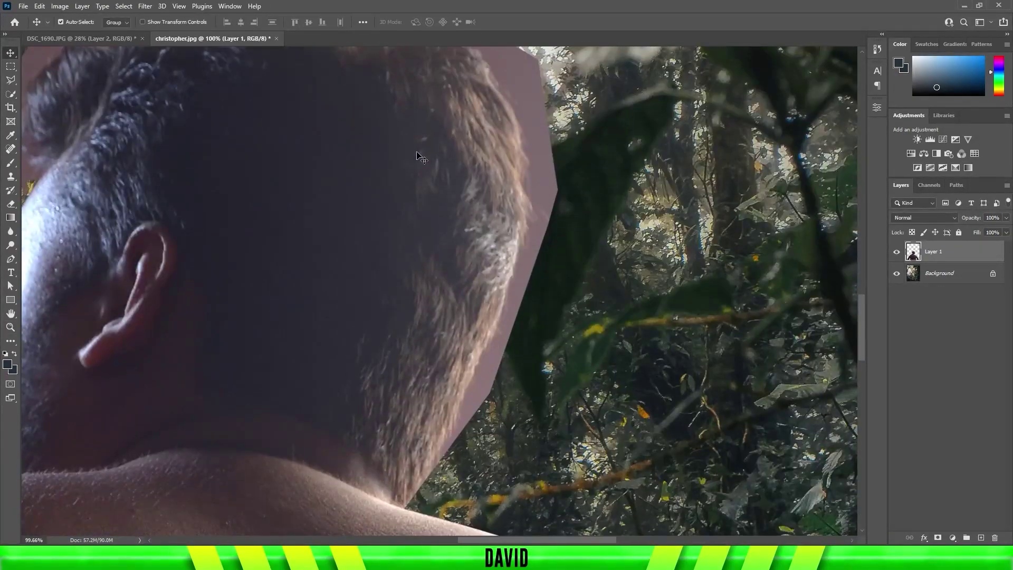
drag(248, 254, 295, 334)
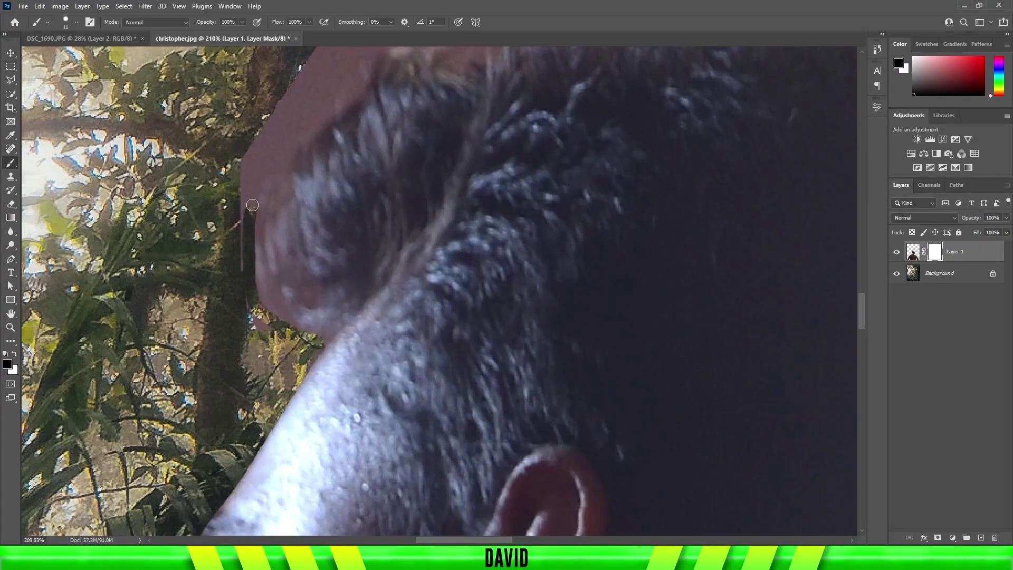
Step: Enlarge the brush and pan along the hair edges against the foliage and sky
scroll(274, 213, up, 3)
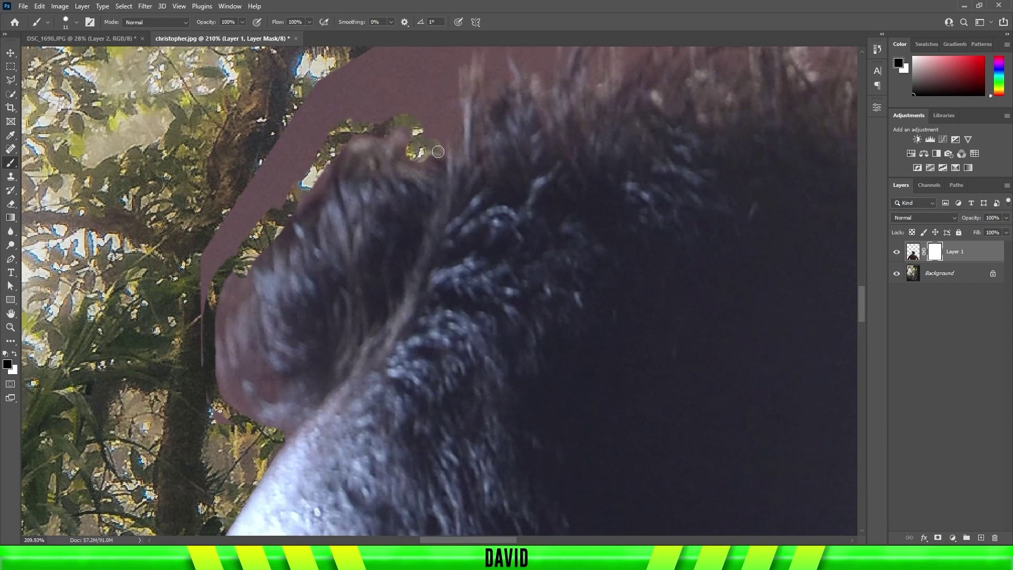
scroll(438, 152, up, 3)
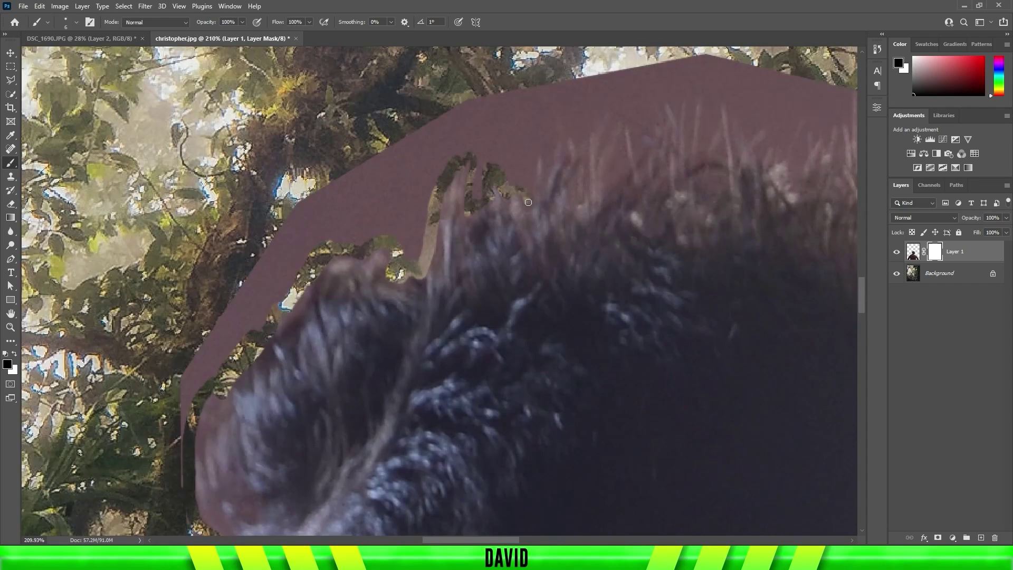
scroll(259, 333, up, 2)
scroll(259, 333, right, 3)
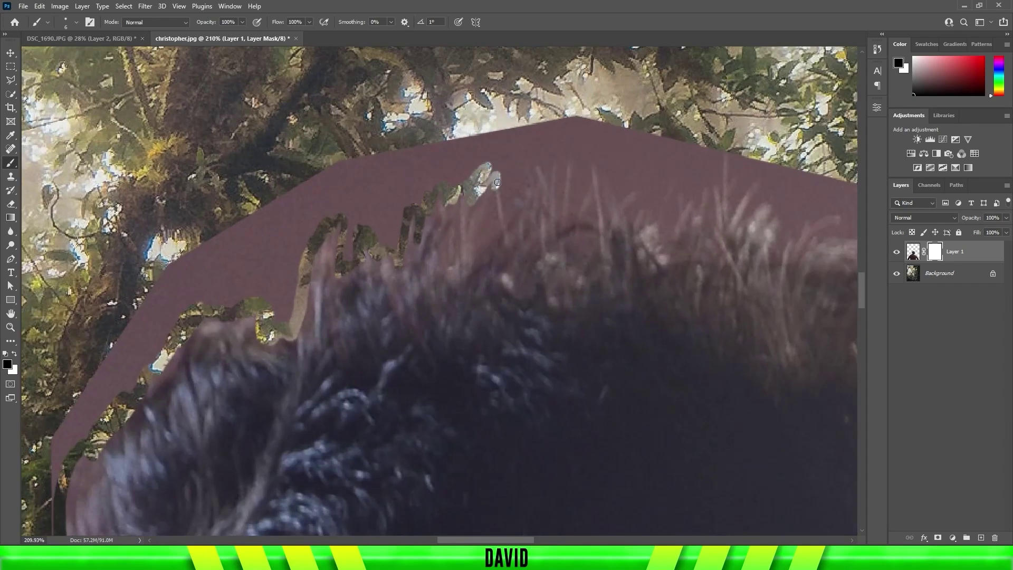
scroll(587, 177, down, 3)
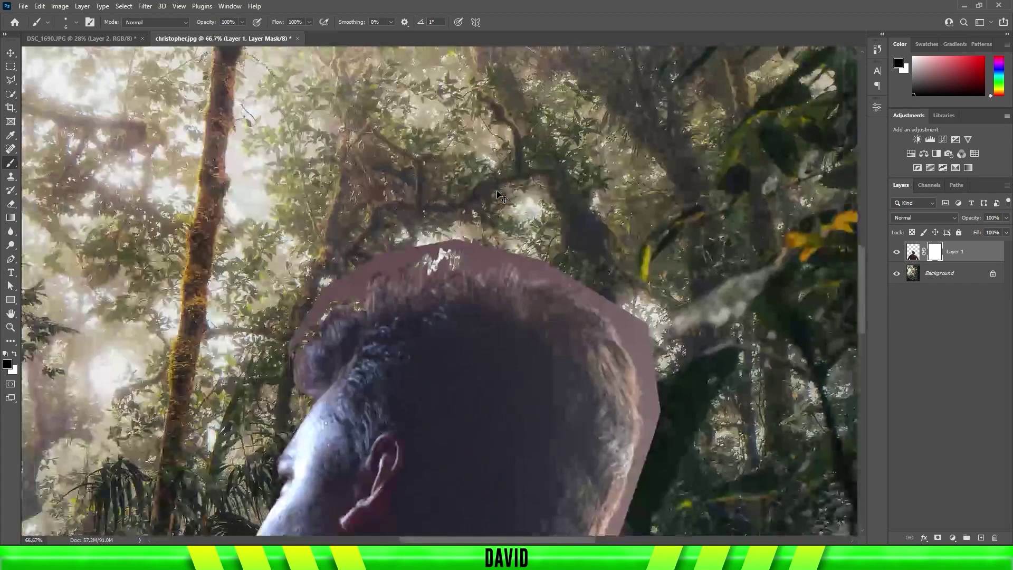
scroll(584, 389, up, 4)
scroll(532, 300, up, 1)
key(bracketright)
key(bracketright)
key(bracketright)
drag(553, 301, 584, 208)
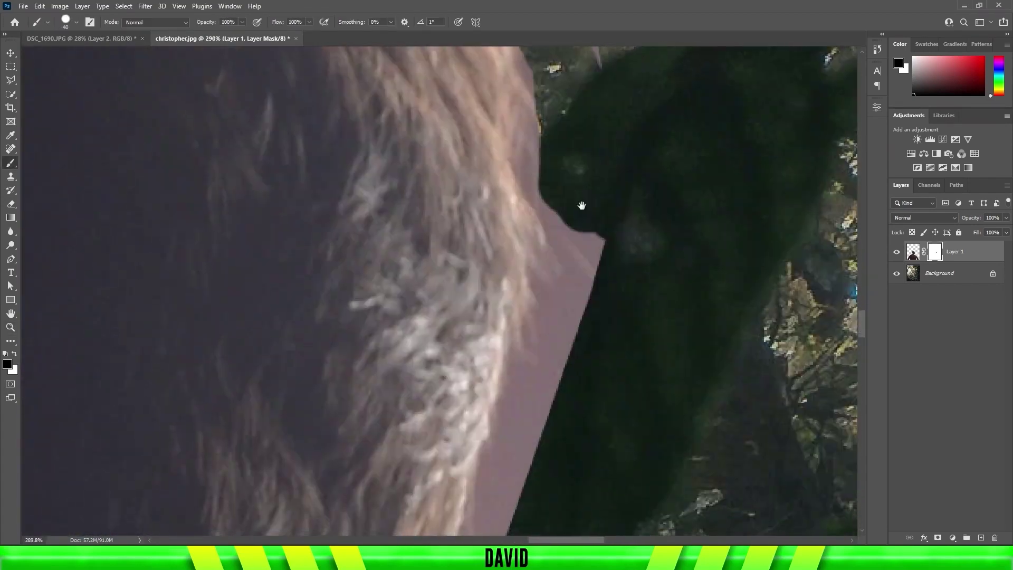
drag(552, 351, 645, 199)
mouse_move(563, 357)
mouse_down()
mouse_move(565, 148)
mouse_move(593, 373)
mouse_move(660, 310)
mouse_move(658, 365)
mouse_up()
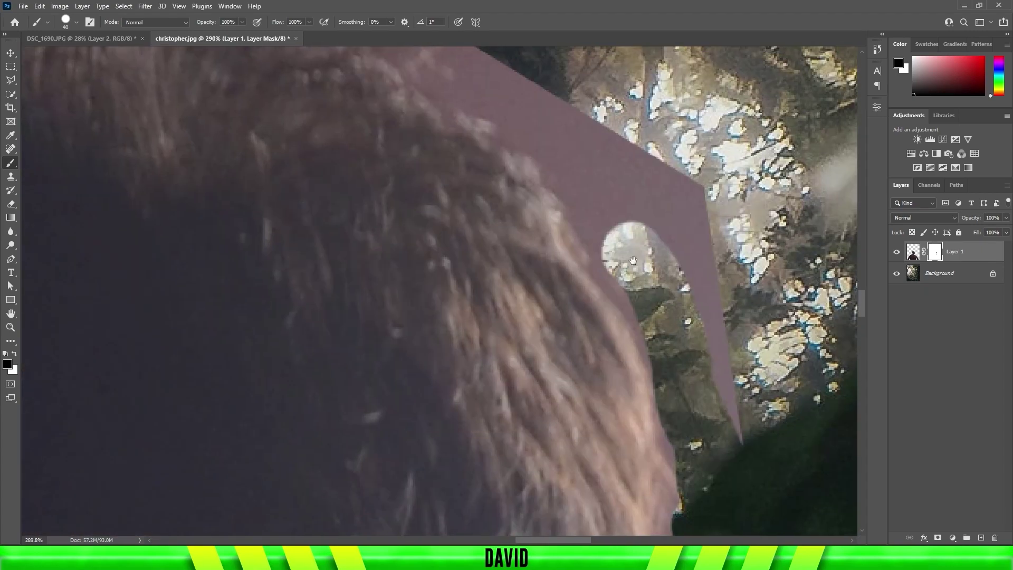
drag(592, 338, 624, 228)
drag(331, 79, 500, 211)
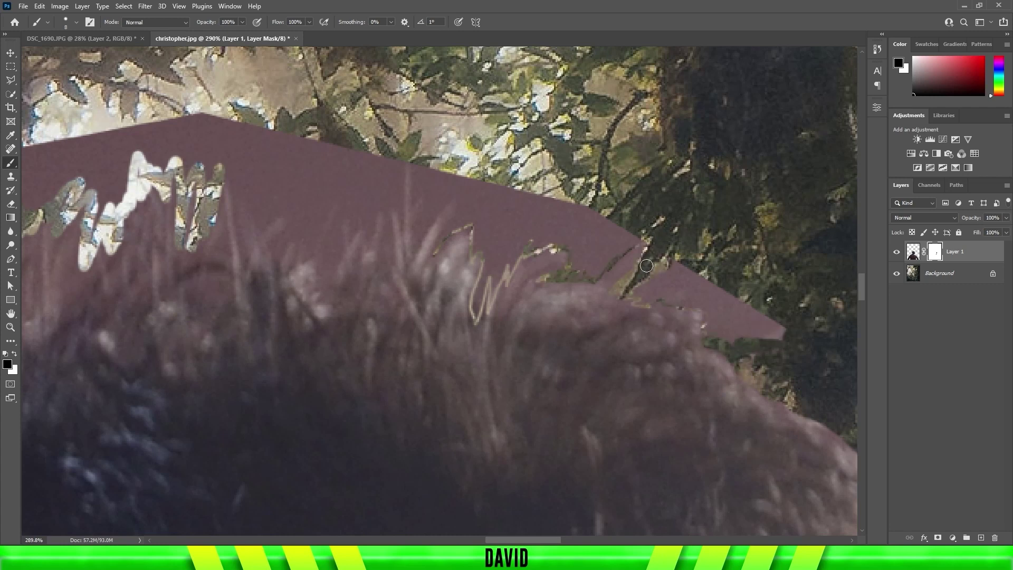
Step: Paint out the pink backdrop beside the hair and between the strands on the left
drag(676, 301, 749, 314)
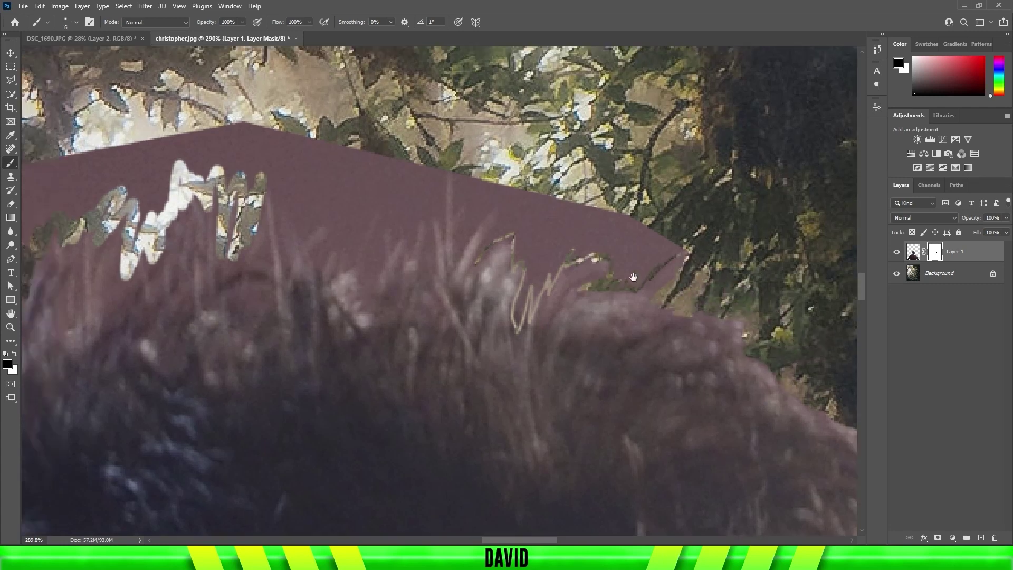
drag(404, 308, 436, 213)
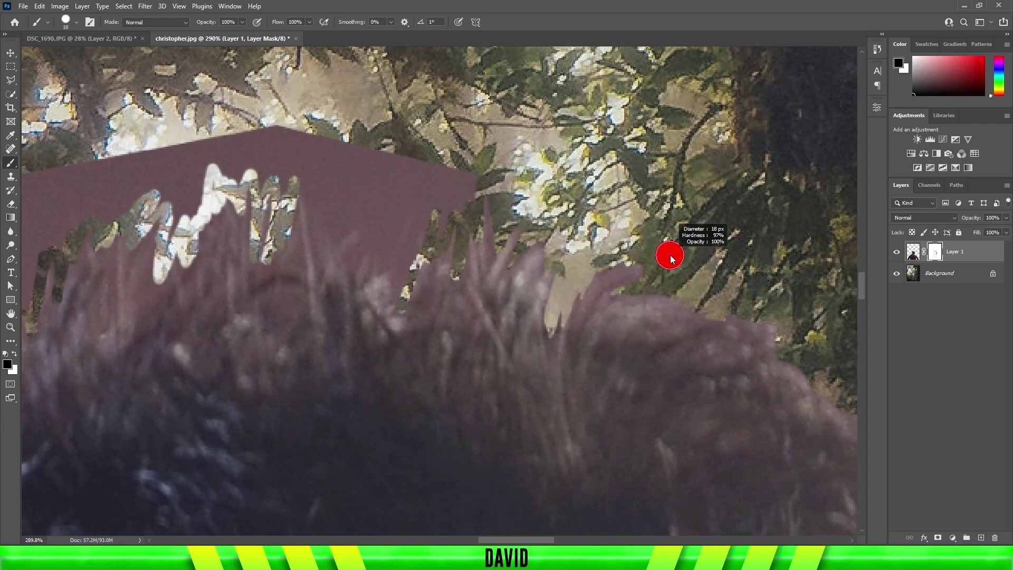
scroll(636, 281, left, 3)
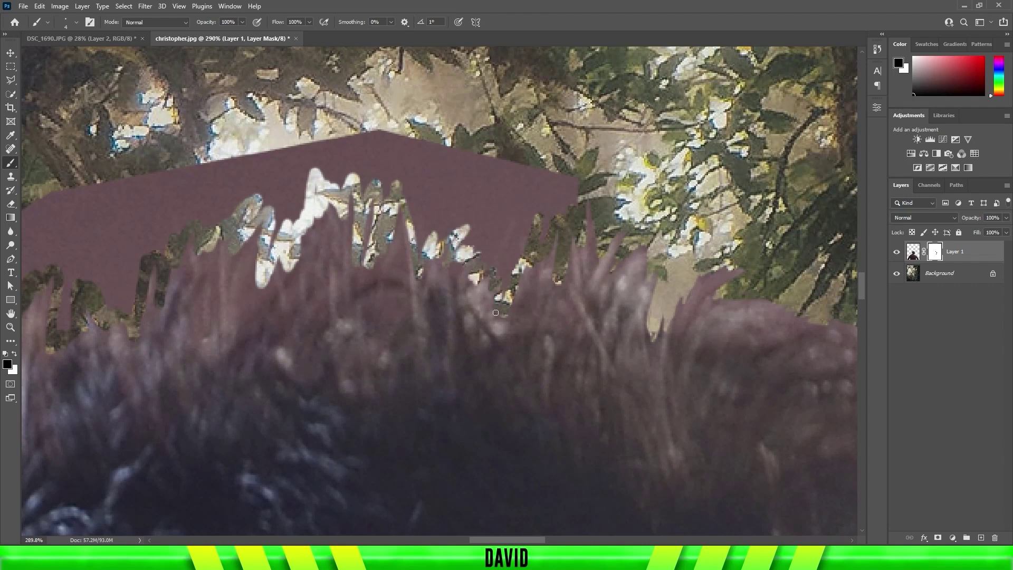
scroll(575, 184, left, 3)
drag(313, 184, 195, 260)
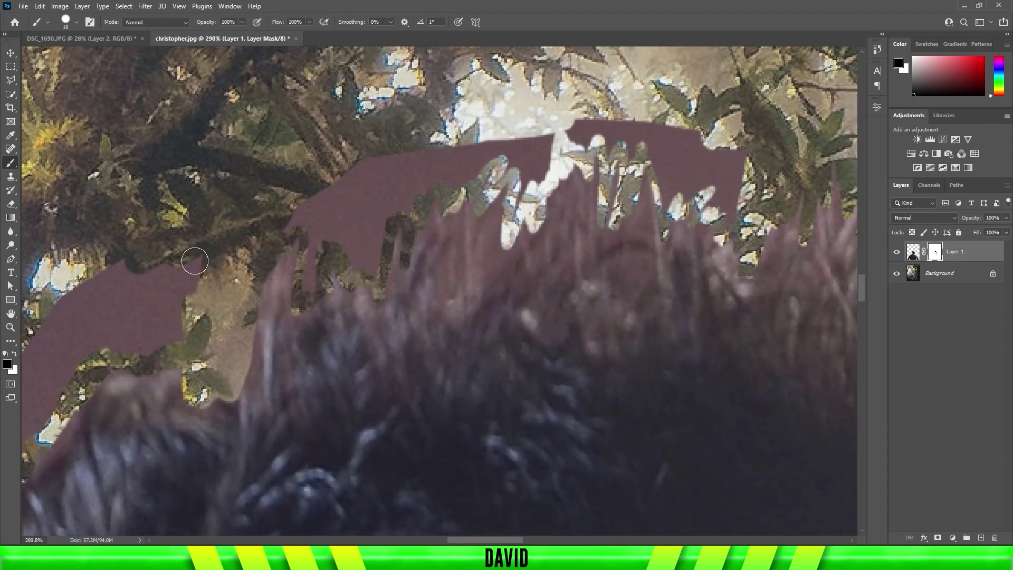
Step: Mask away the thin pink strip and remaining pink around the top of the hair
scroll(195, 261, down, 2)
scroll(227, 227, left, 3)
scroll(227, 227, up, 1)
drag(272, 198, 325, 139)
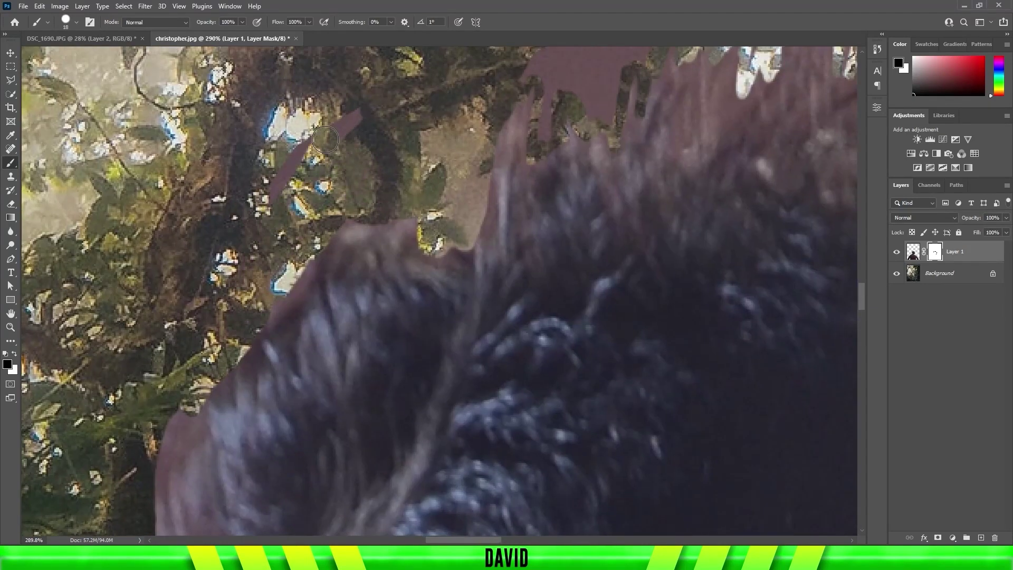
scroll(325, 139, up, 3)
drag(364, 216, 423, 169)
scroll(394, 173, right, 2)
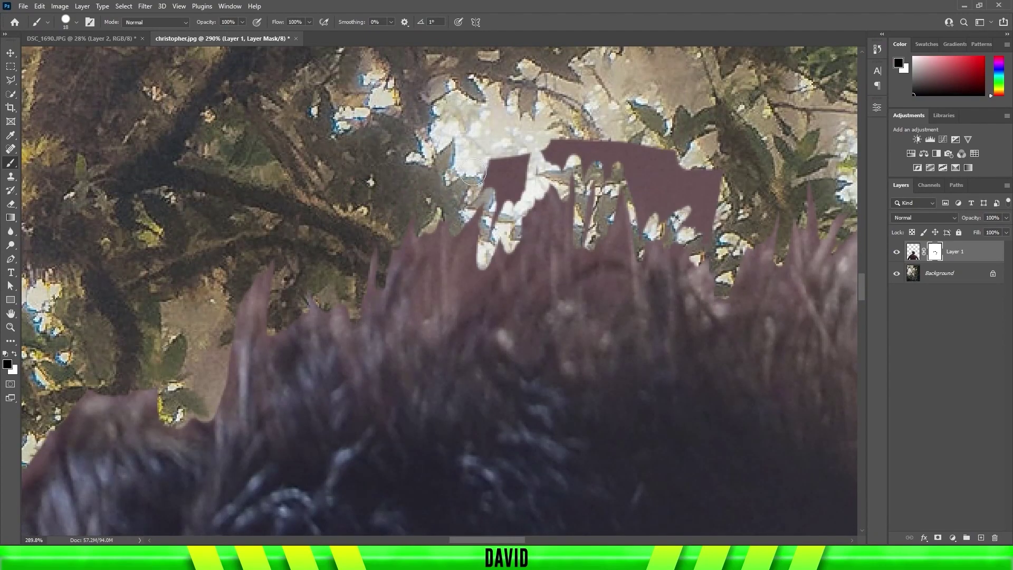
scroll(513, 152, down, 2)
scroll(475, 222, down, 3)
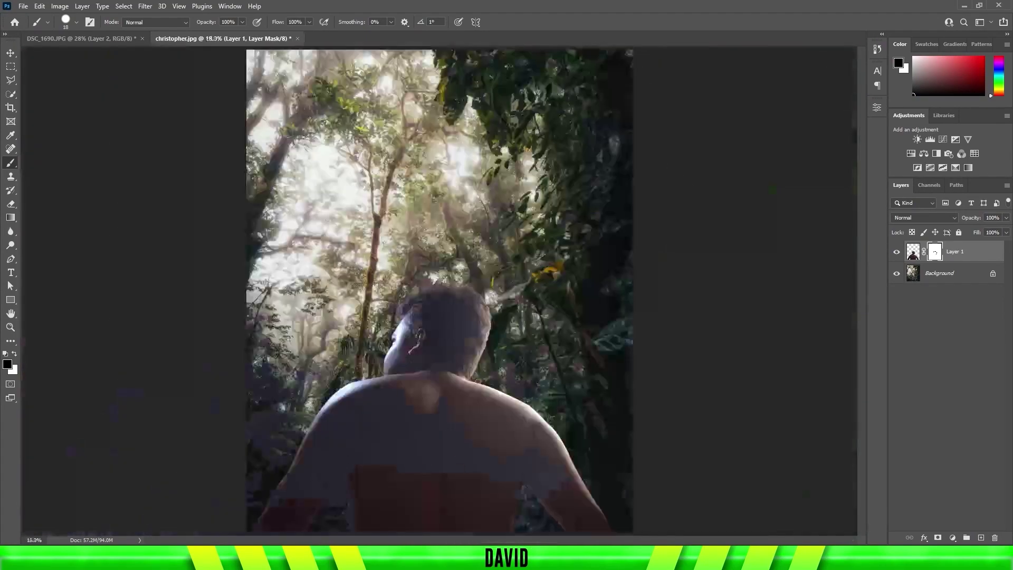
scroll(438, 297, up, 2)
Step: Move the man lower in the jungle scene and apply the new placement
scroll(438, 297, down, 3)
key(v)
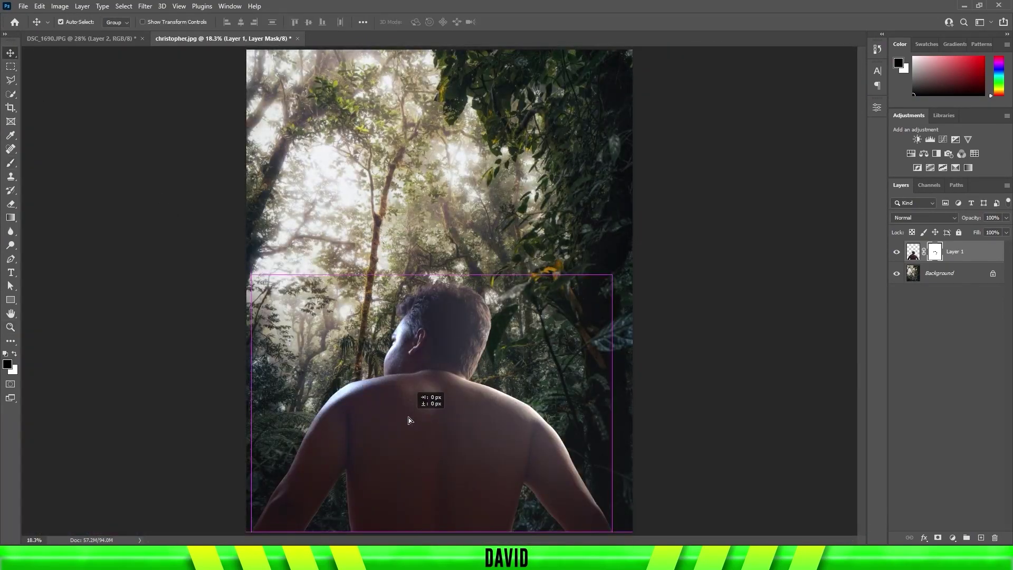
mouse_move(408, 417)
mouse_down()
mouse_move(411, 318)
mouse_move(414, 385)
mouse_move(456, 428)
mouse_up()
key(ctrl+t)
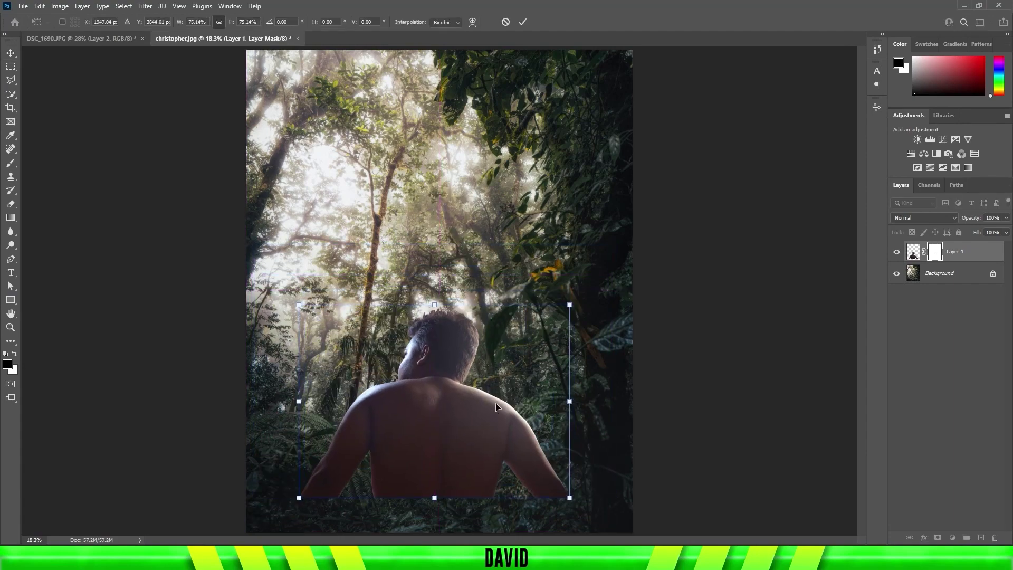
key(Return)
Step: Lower the man layer's opacity to 24 and target his layer mask
scroll(459, 317, up, 3)
scroll(459, 317, down, 3)
scroll(545, 318, up, 4)
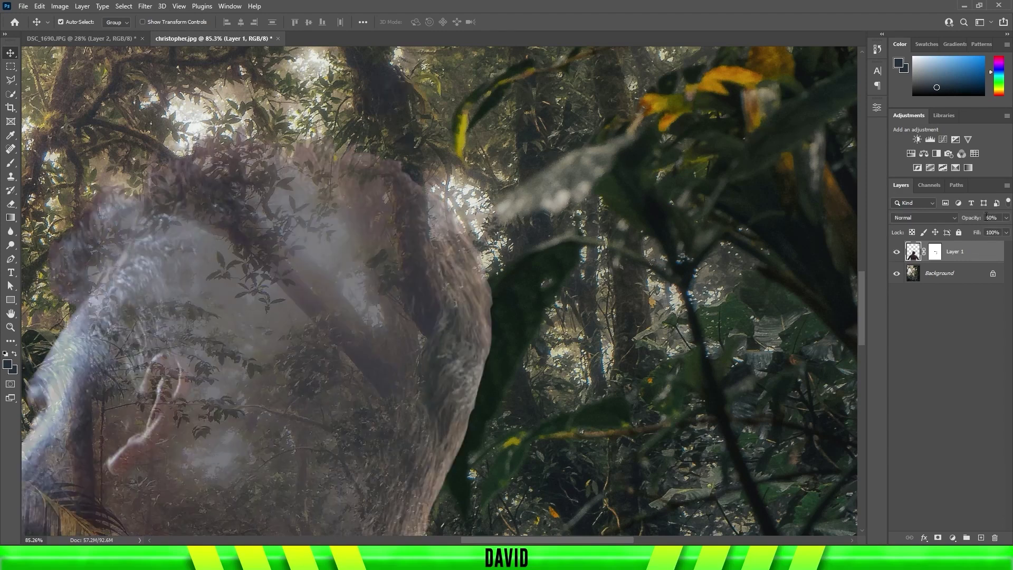
text(24)
click(938, 261)
Step: Touch up the mask edges against the dark foliage, then view the whole composite
scroll(506, 335, up, 3)
key(b)
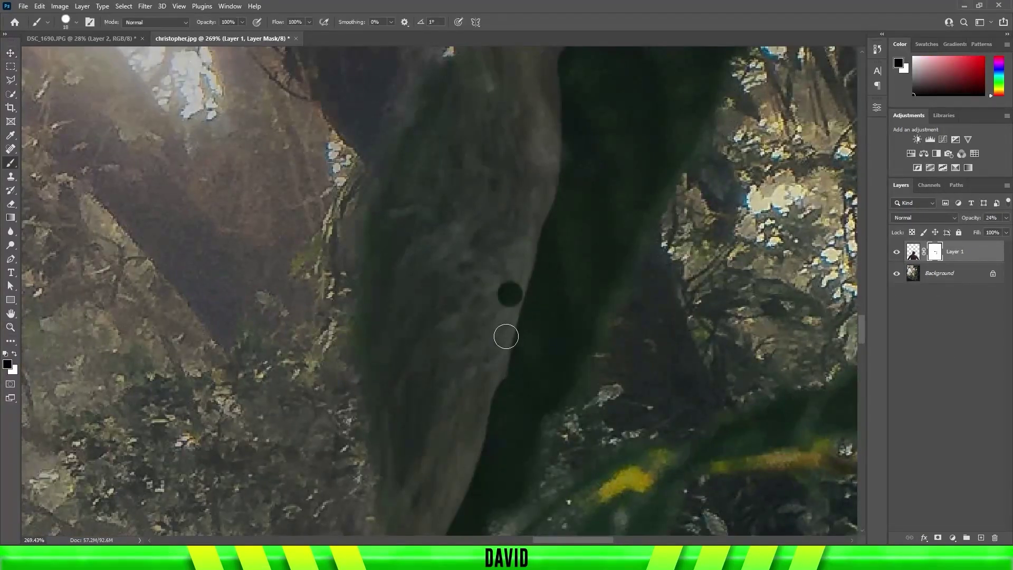
scroll(391, 381, up, 2)
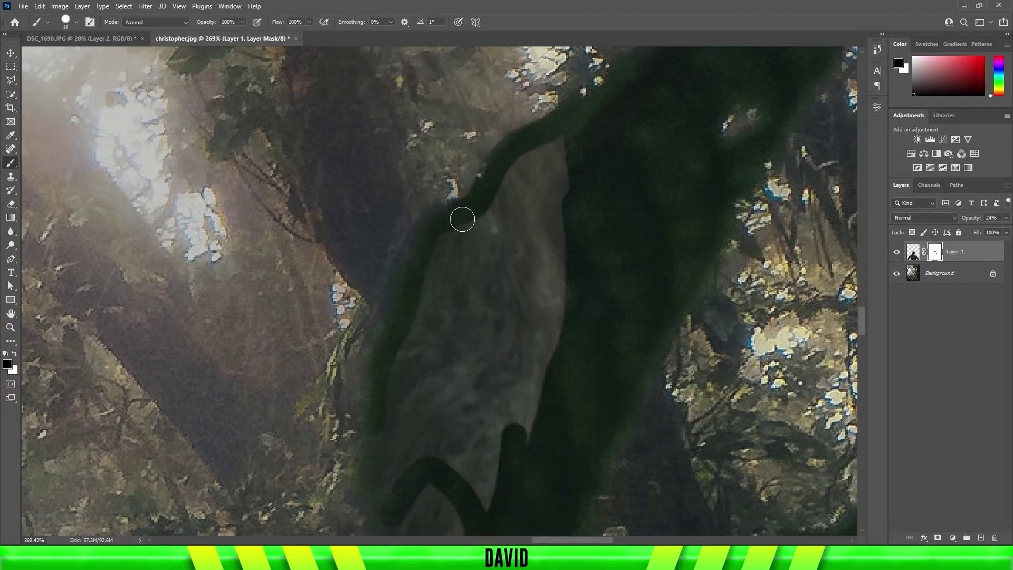
scroll(534, 244, down, 3)
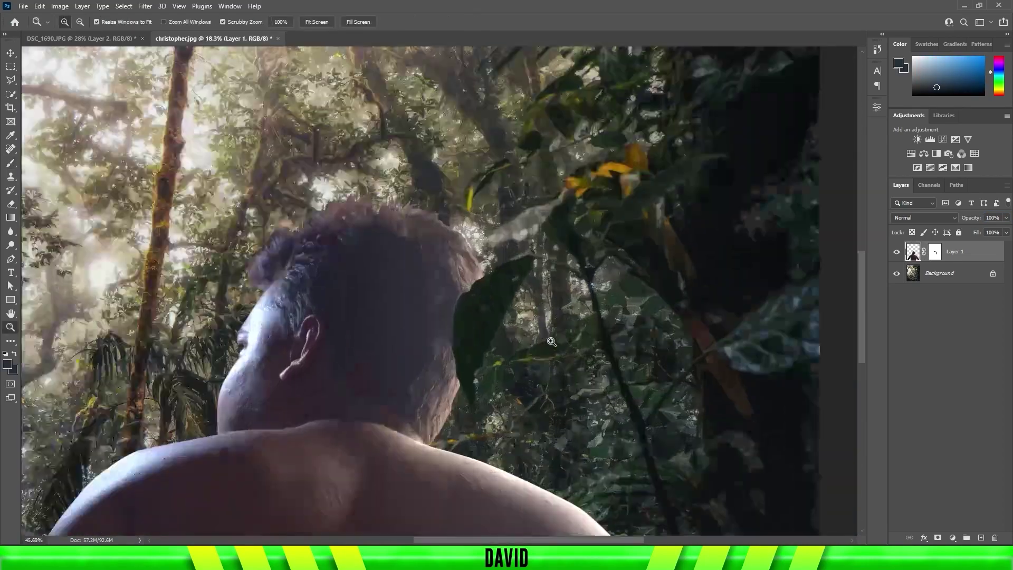
key(ctrl+0)
key(v)
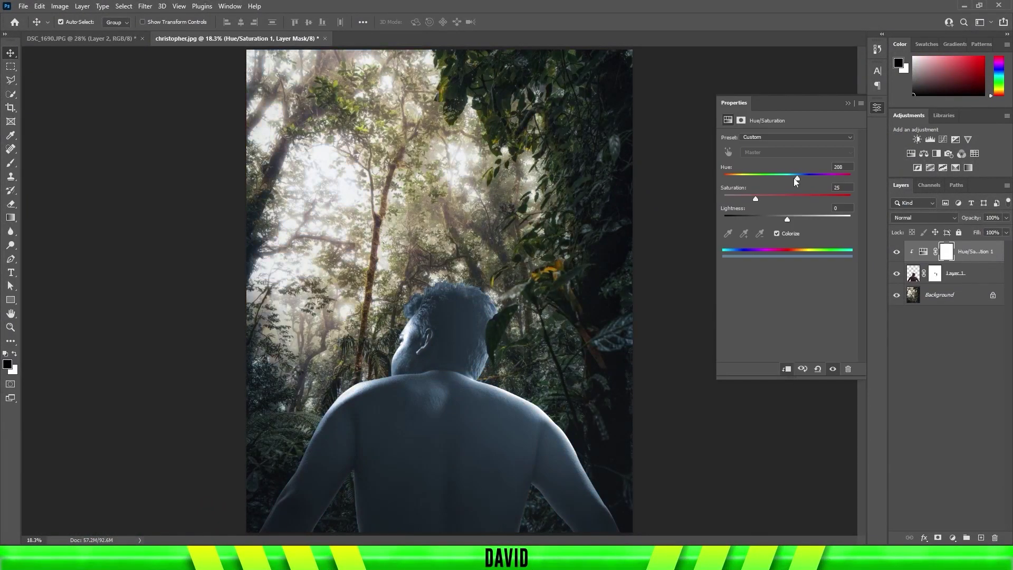
drag(796, 180, 730, 174)
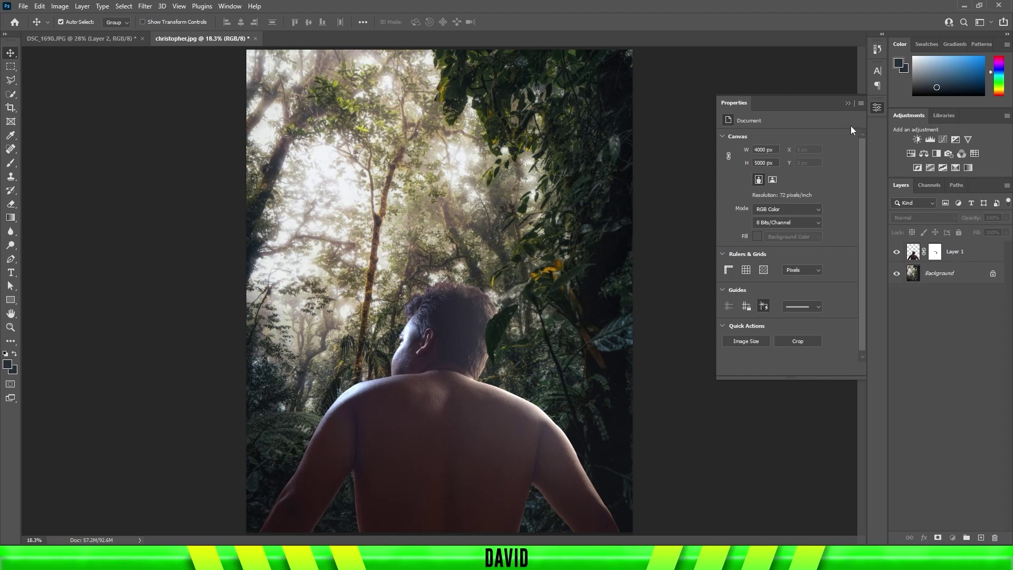
Step: Add a Solid Color fill sampled from the tree trunk's light brown, clipped to the man
click(953, 538)
click(944, 355)
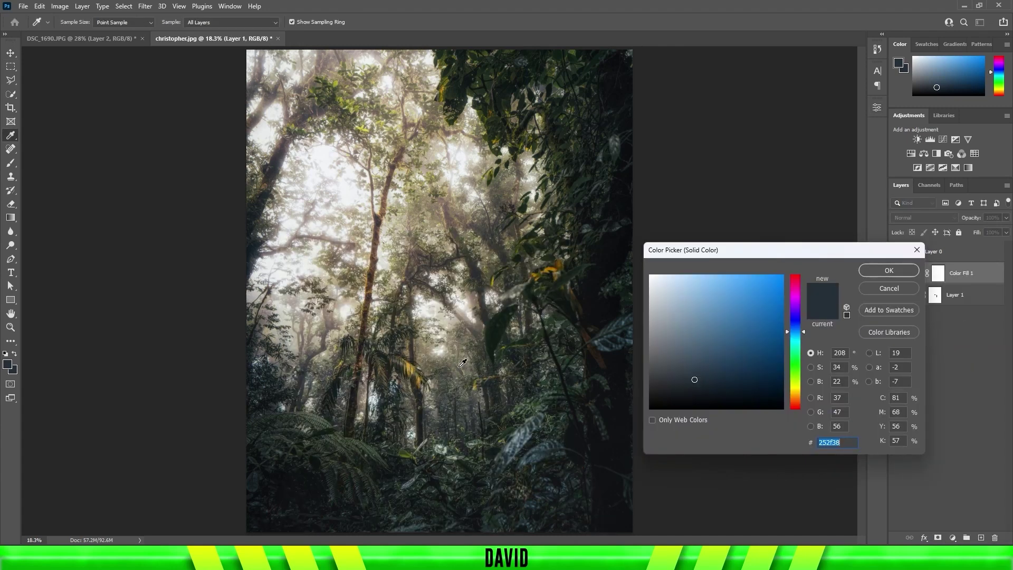
drag(353, 306, 445, 365)
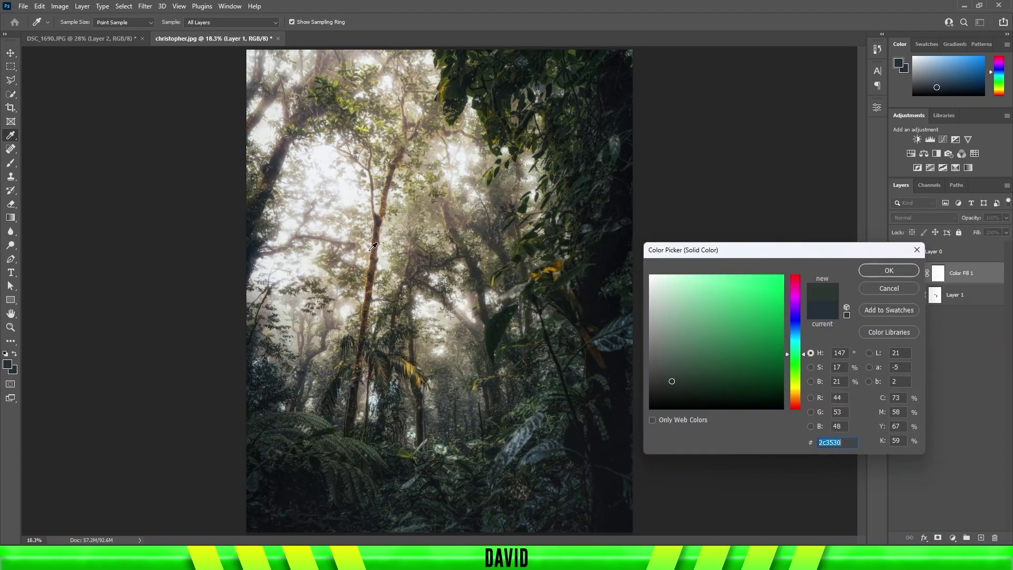
click(382, 229)
click(889, 271)
drag(950, 295, 950, 251)
alt+click(914, 262)
Step: Set the fill to Linear Dodge (Add) and split its underlying Blend If black point
double_click(914, 257)
drag(876, 357, 828, 356)
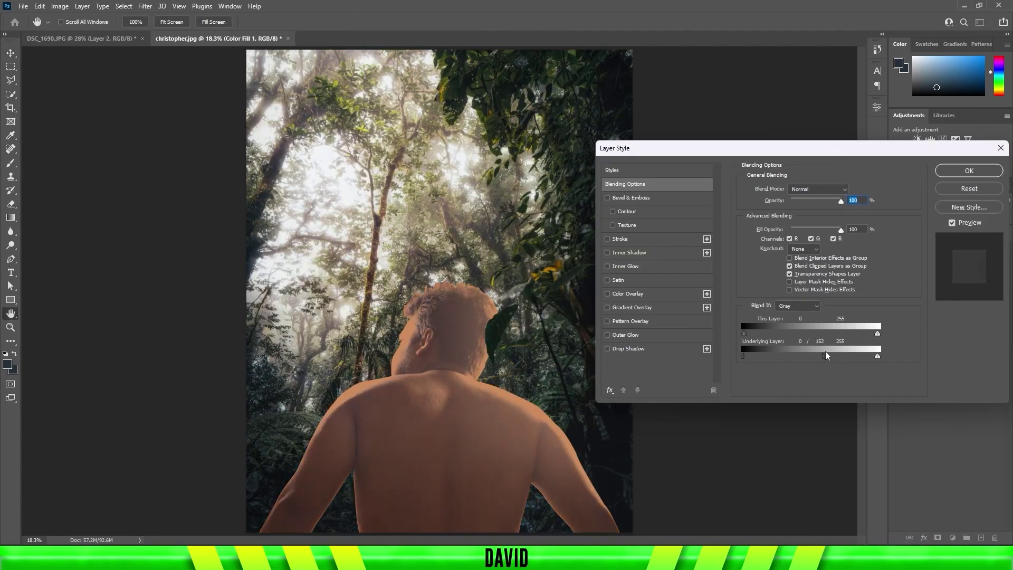
key(Escape)
click(924, 218)
click(915, 321)
double_click(982, 263)
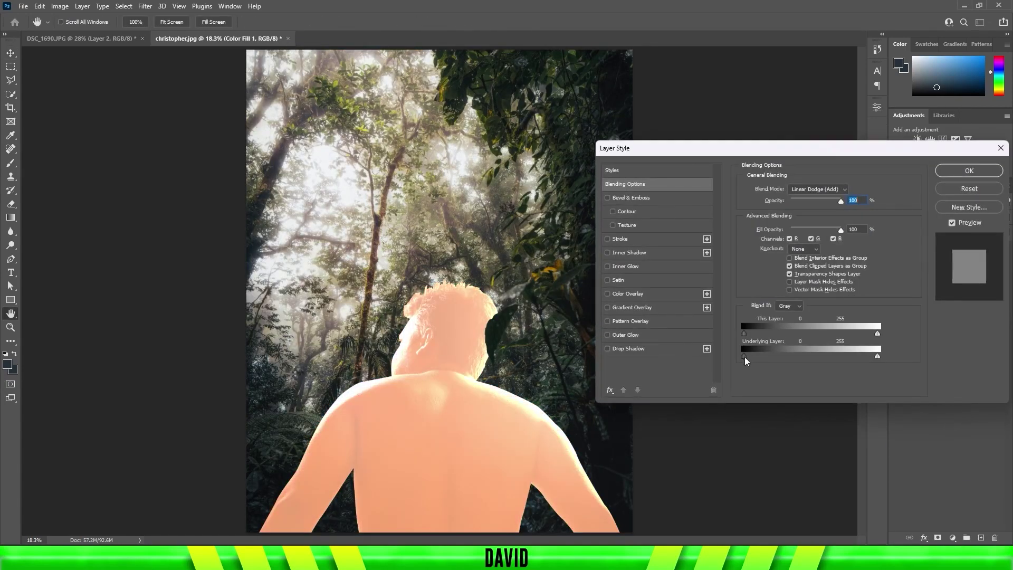
drag(744, 357, 841, 357)
key(Return)
Step: Hide the colour fill and add a colorized Hue/Saturation adjustment above the man
click(897, 252)
click(911, 153)
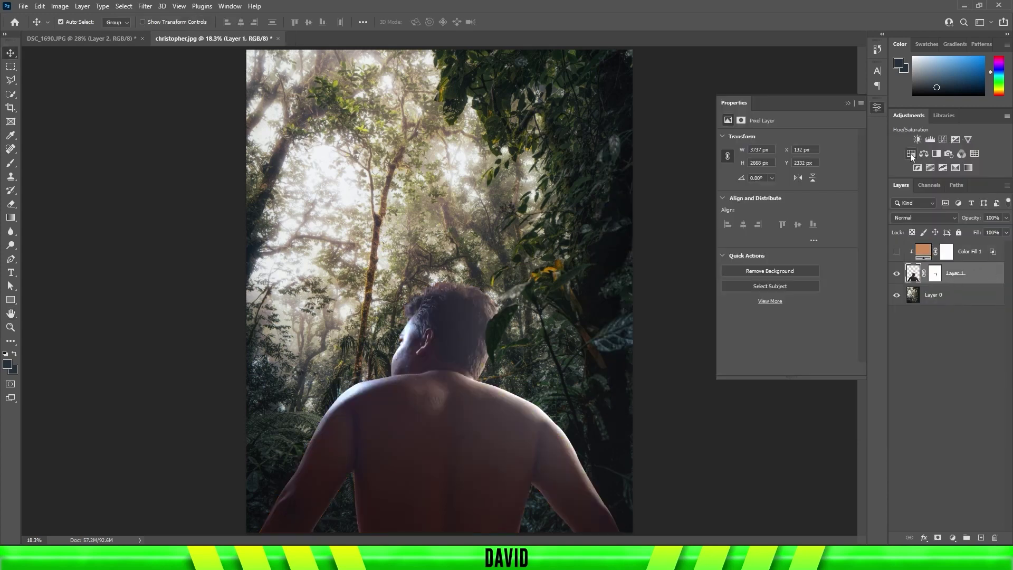
click(777, 234)
drag(800, 175, 773, 178)
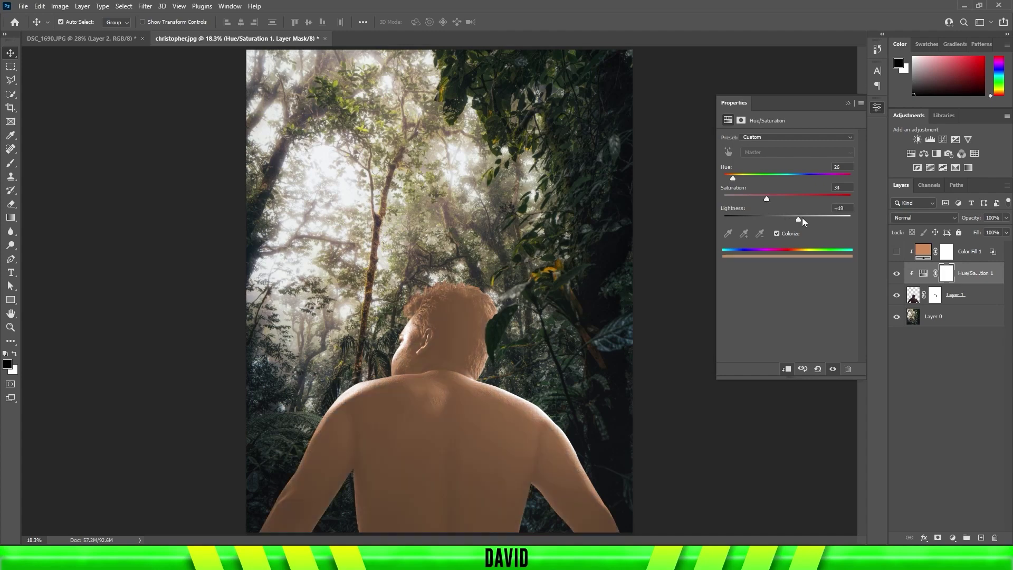
double_click(987, 273)
key(Return)
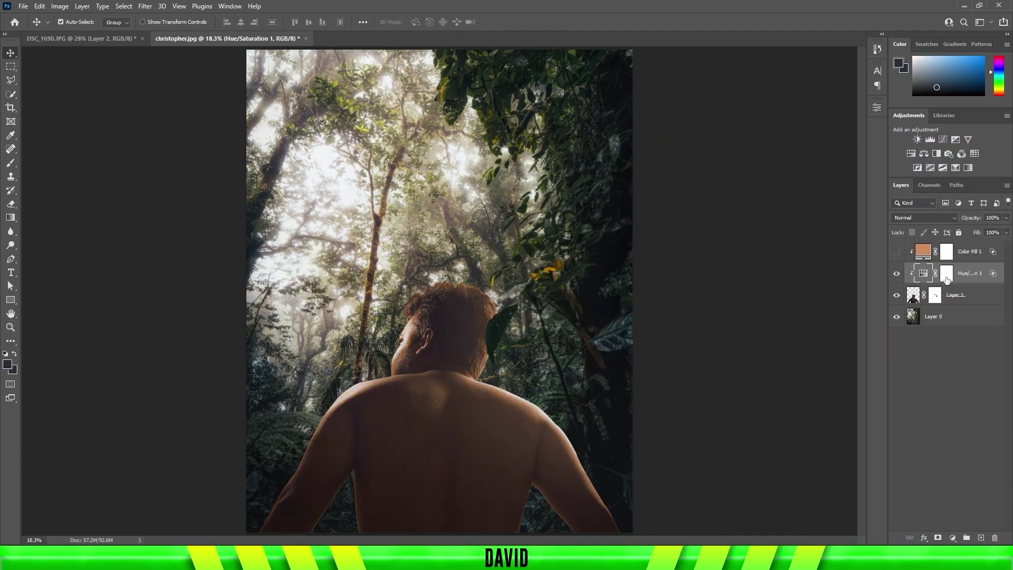
Step: Invert the Hue/Saturation mask and paint the warm tint onto the shoulder edge
key(ctrl+i)
key(b)
scroll(425, 389, up, 3)
scroll(425, 390, up, 3)
drag(386, 334, 409, 334)
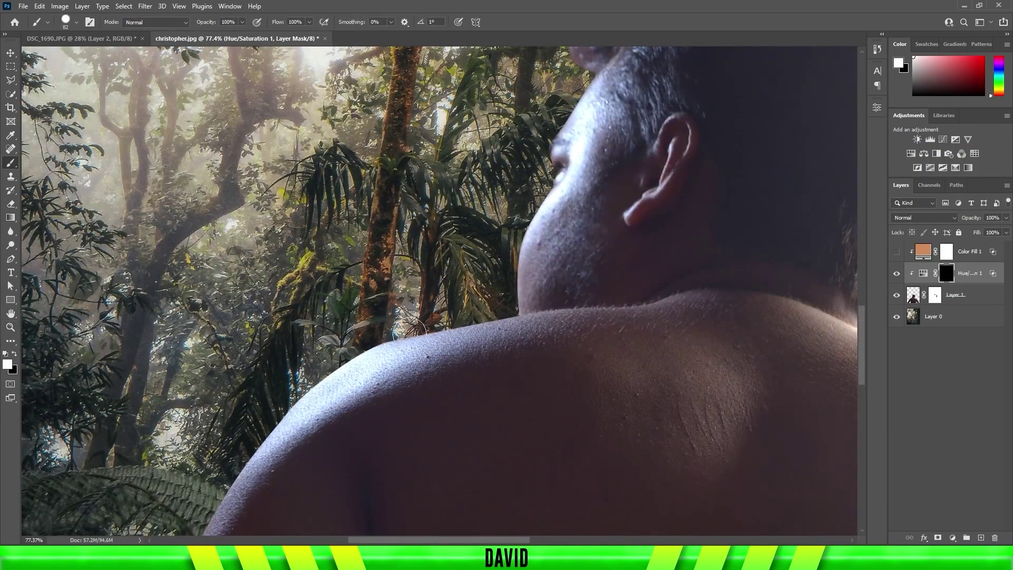
mouse_move(354, 280)
mouse_down()
mouse_move(486, 330)
mouse_move(598, 240)
mouse_up()
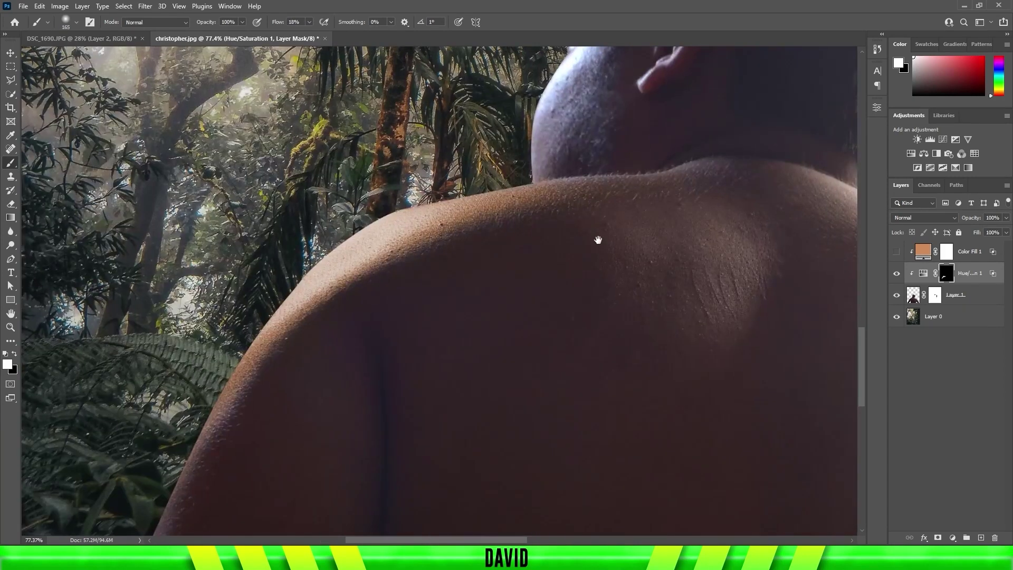
key(bracketright)
key(bracketright)
key(bracketright)
key(ctrl+0)
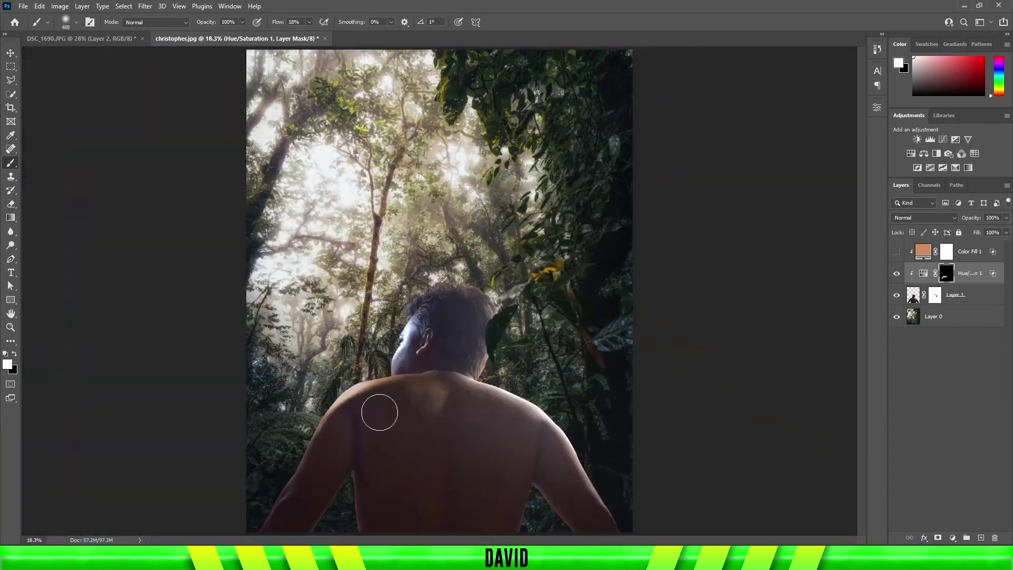
Step: Retune the Hue/Saturation hue and lightness for a warmer skin tone
double_click(923, 273)
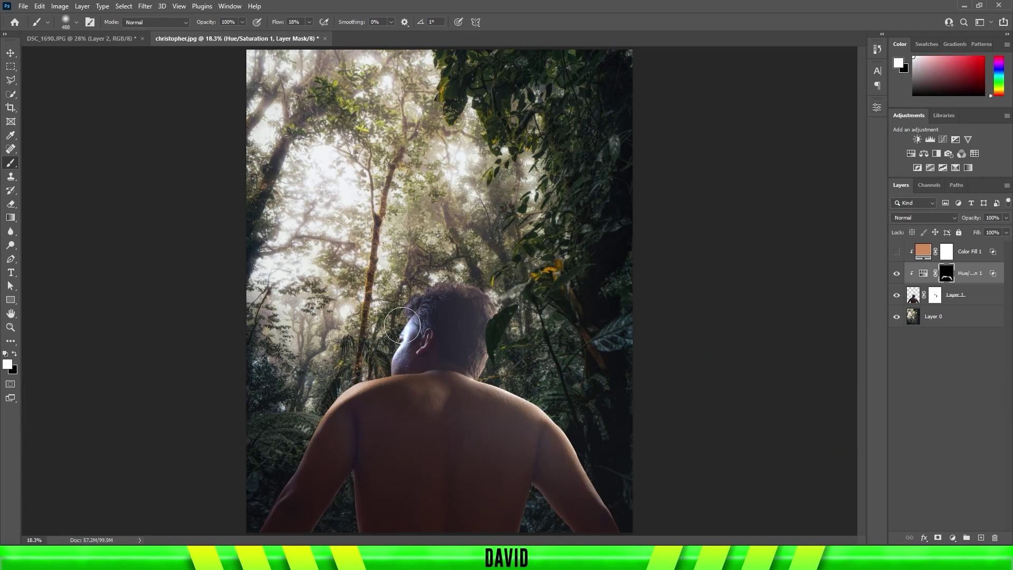
double_click(923, 273)
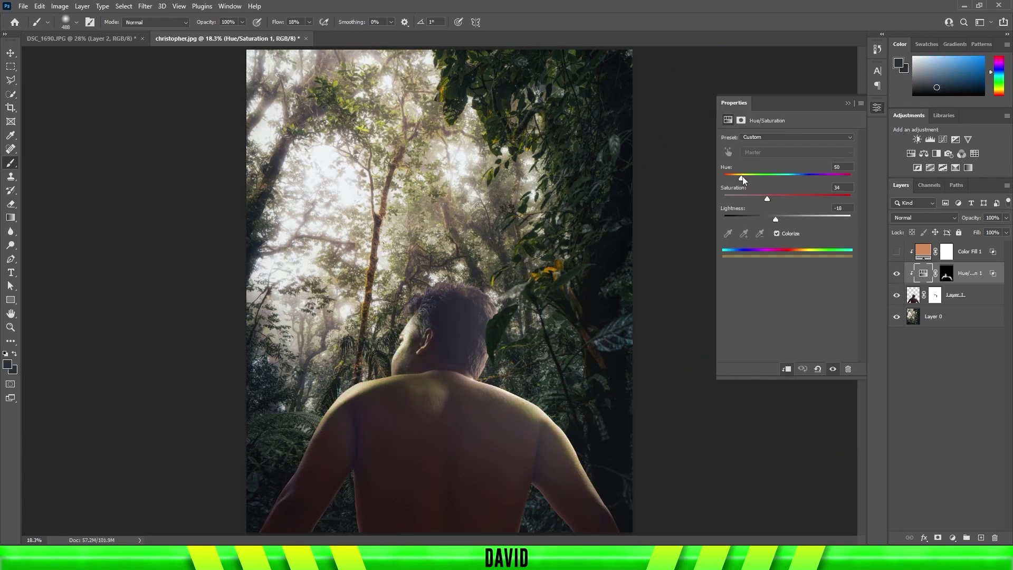
mouse_move(726, 176)
mouse_down()
mouse_move(777, 170)
mouse_move(734, 177)
mouse_up()
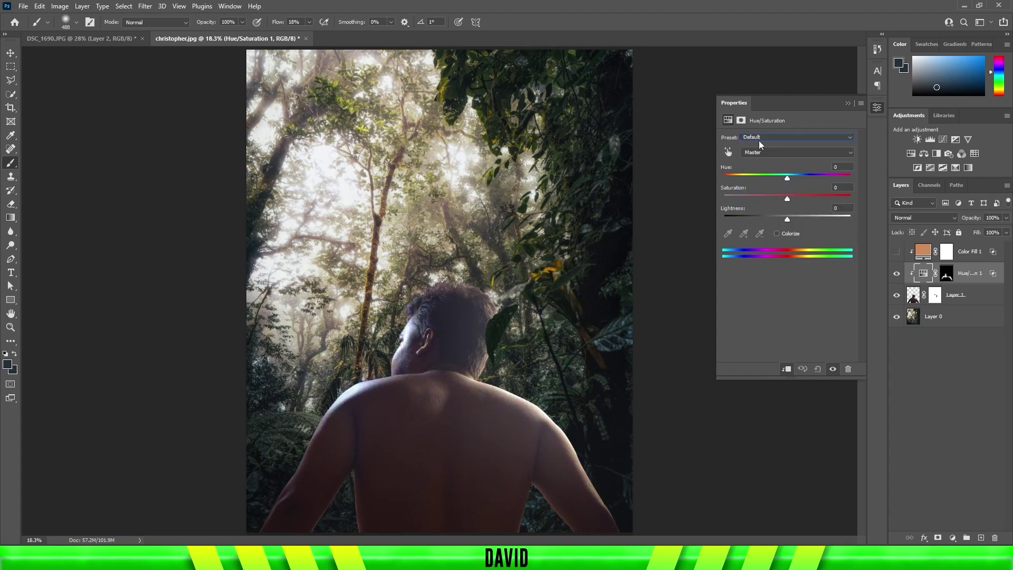
mouse_move(776, 219)
mouse_down()
mouse_move(800, 219)
mouse_move(790, 218)
mouse_move(792, 199)
mouse_up()
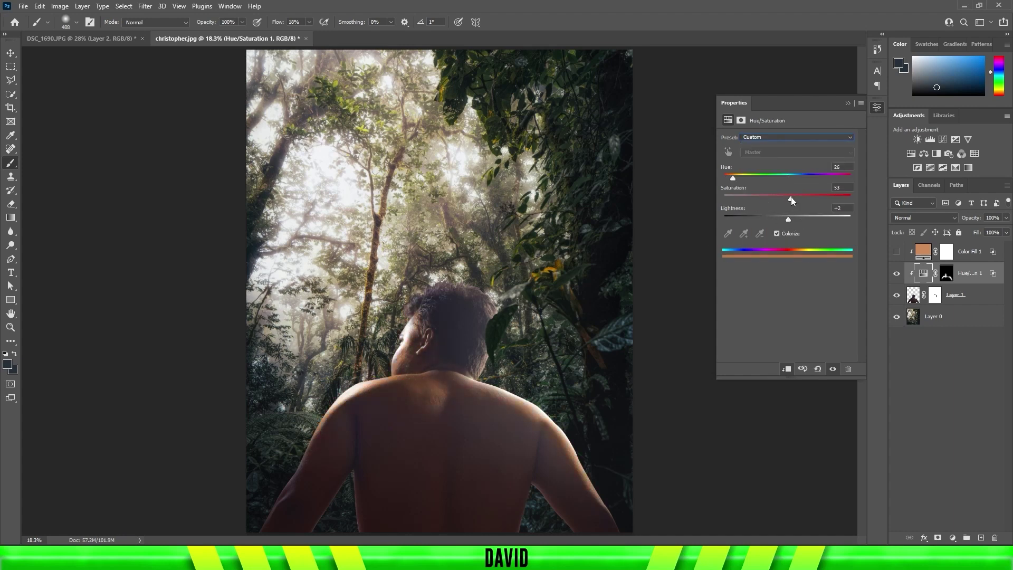
Step: Paint the tint over the head and ear on the mask with a smaller brush
click(848, 103)
click(947, 273)
key(d)
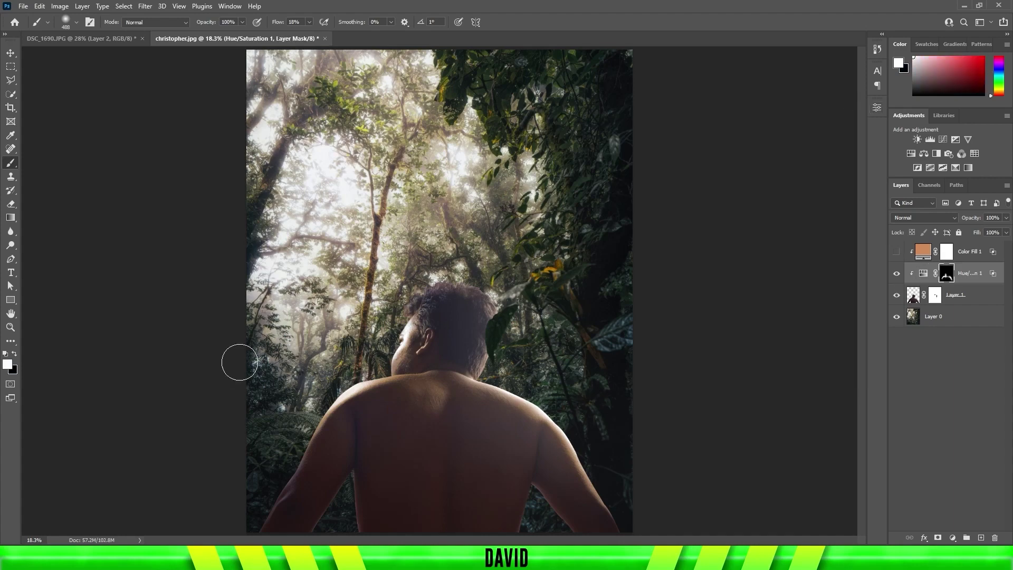
scroll(411, 354, up, 5)
key(bracketleft)
key(bracketleft)
key(bracketleft)
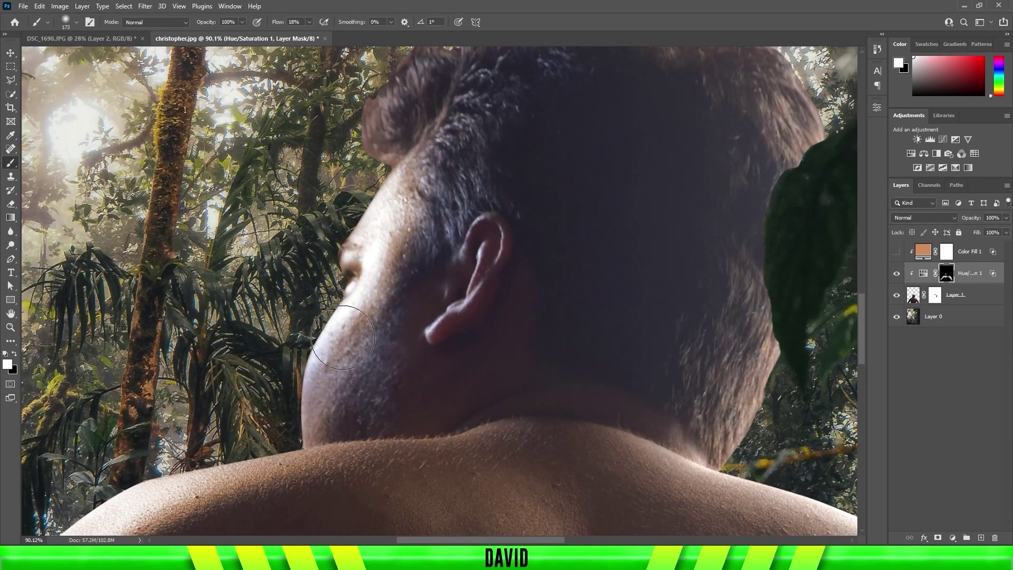
key(bracketleft)
key(bracketleft)
key(bracketleft)
scroll(458, 324, up, 3)
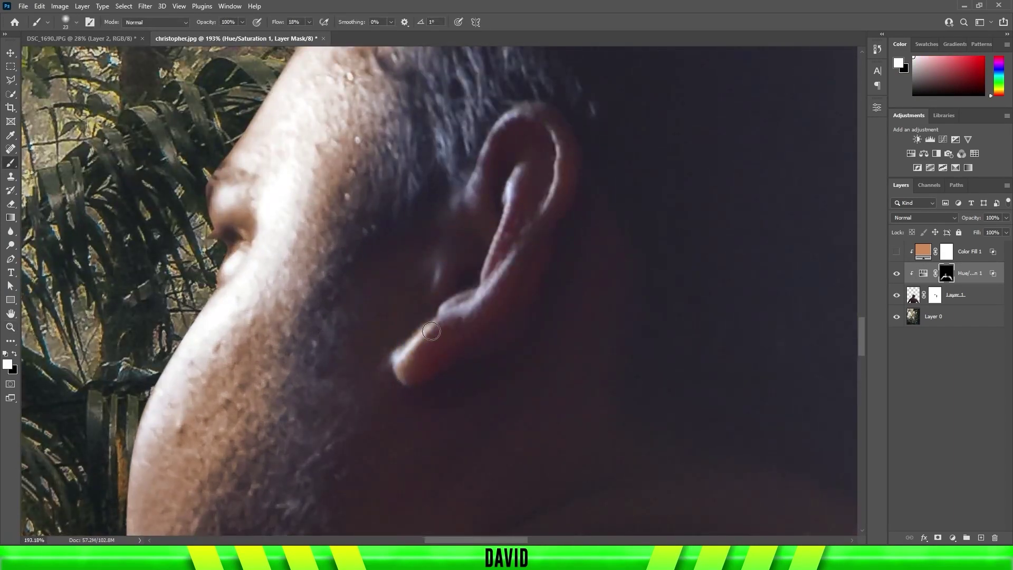
key(ctrl+0)
click(923, 273)
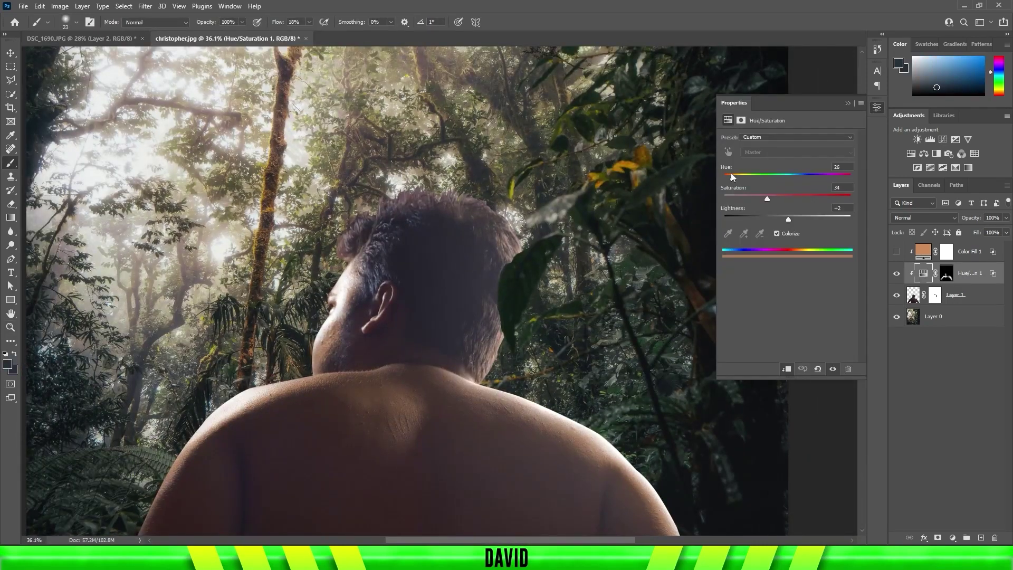
scroll(475, 285, down, 5)
Step: Add a black Solid Color fill with an inverted mask, ready to paint in white
click(953, 538)
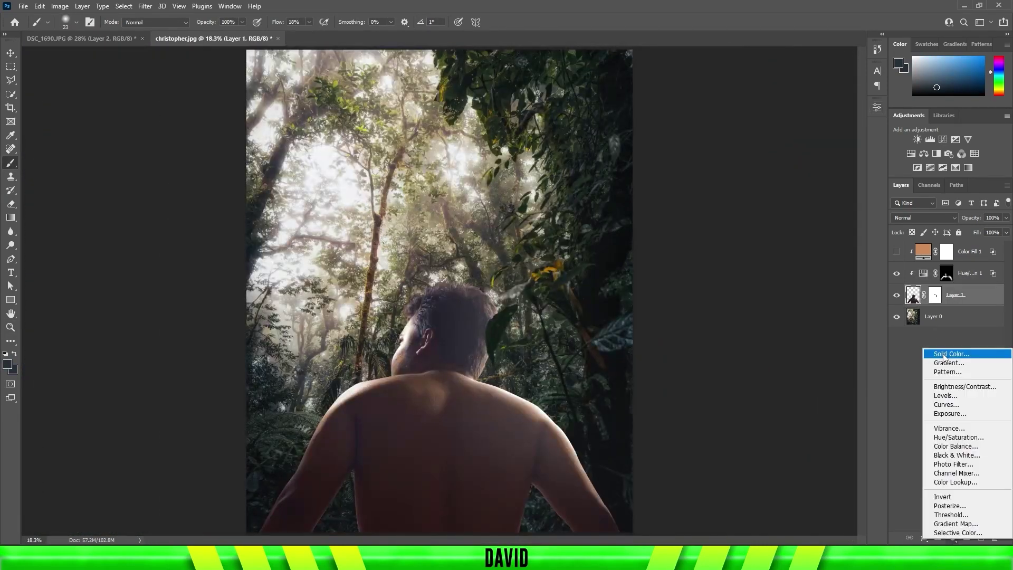
click(942, 355)
click(947, 295)
key(ctrl+i)
key(x)
scroll(464, 357, up, 5)
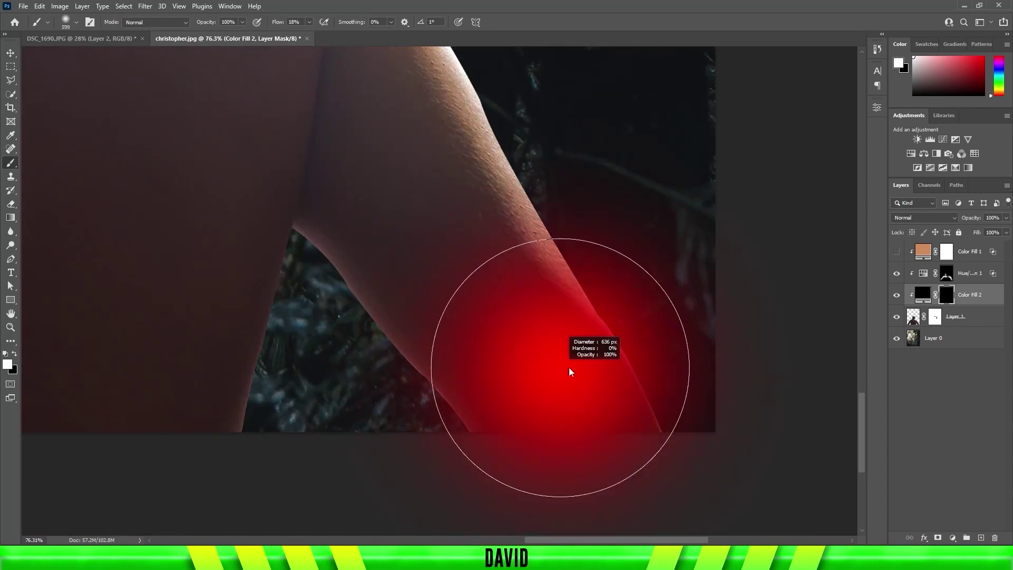
drag(663, 346, 593, 350)
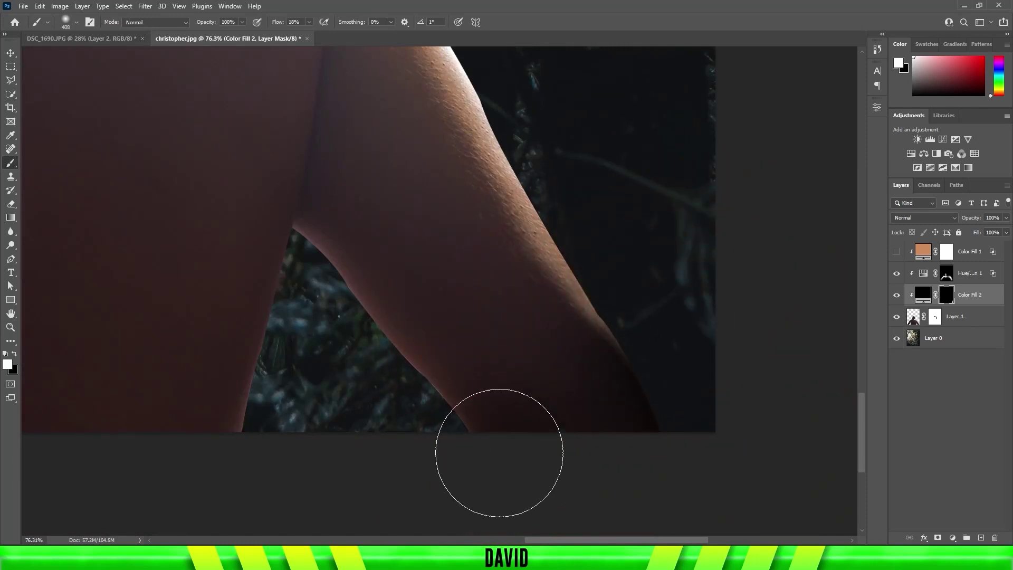
Step: Darken the reddish rim light along the arm and the gap between the arms
key(z)
right_click(360, 325)
click(372, 375)
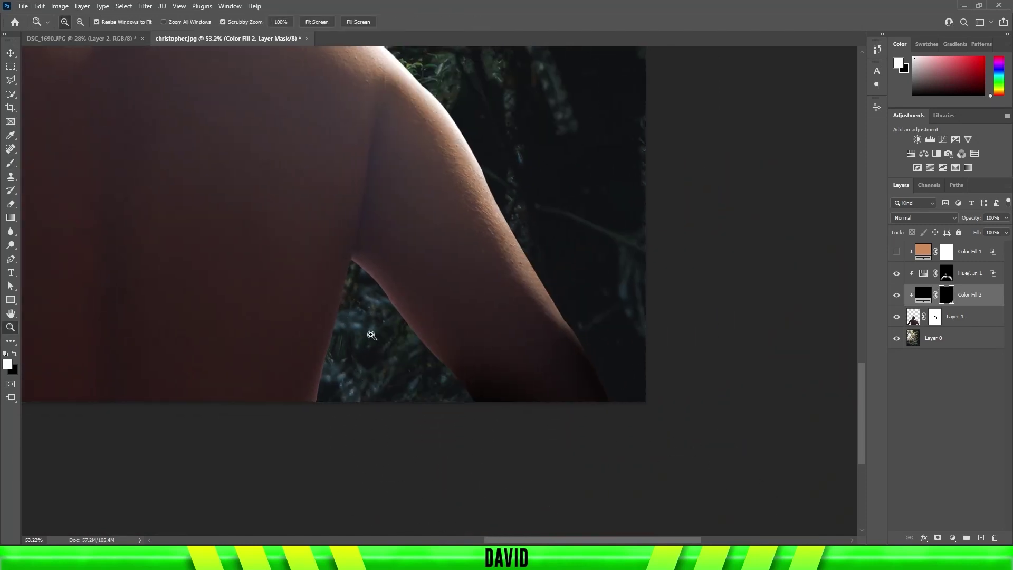
scroll(371, 335, up, 3)
key(b)
drag(460, 225, 607, 415)
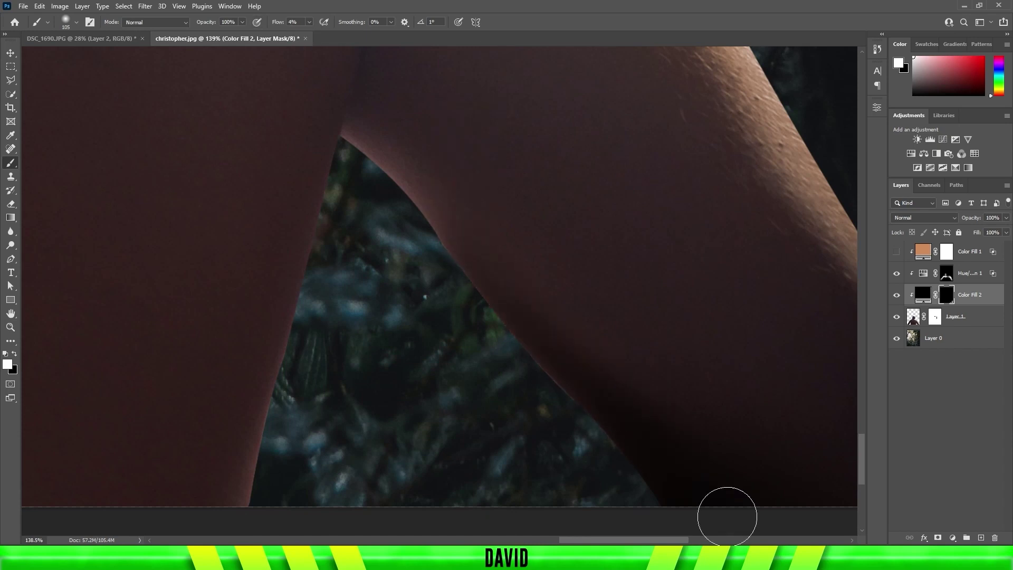
drag(517, 261, 634, 457)
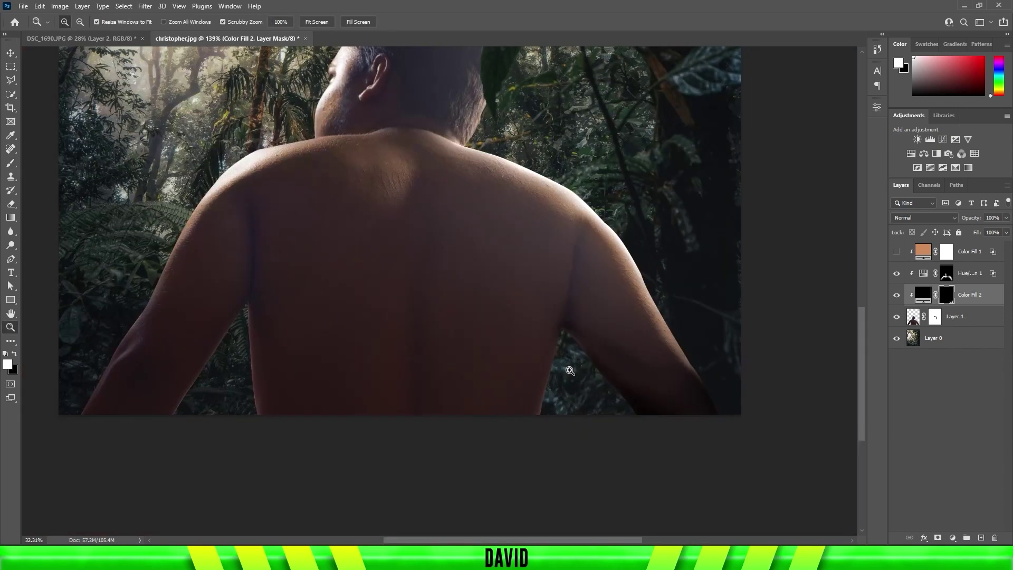
drag(859, 405, 339, 414)
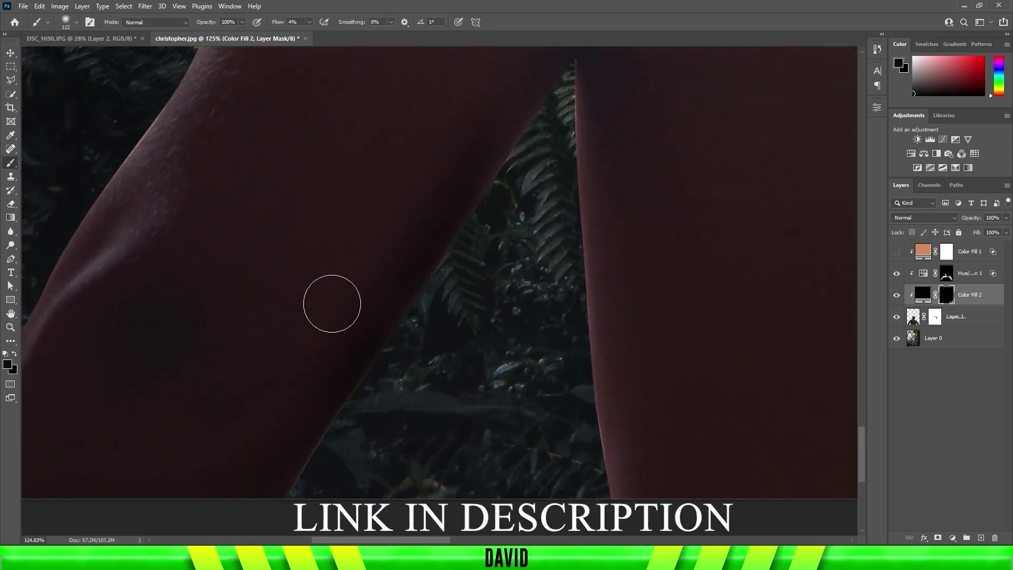
scroll(303, 305, down, 3)
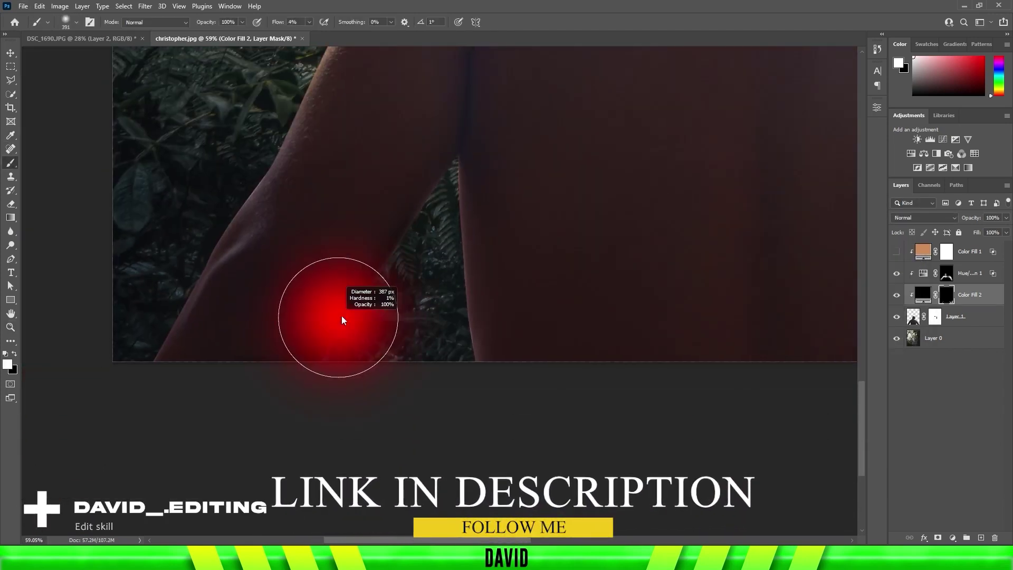
drag(340, 317, 379, 270)
Step: Zoom out to the whole image and continue shading the arms and lower back
key(z)
right_click(437, 363)
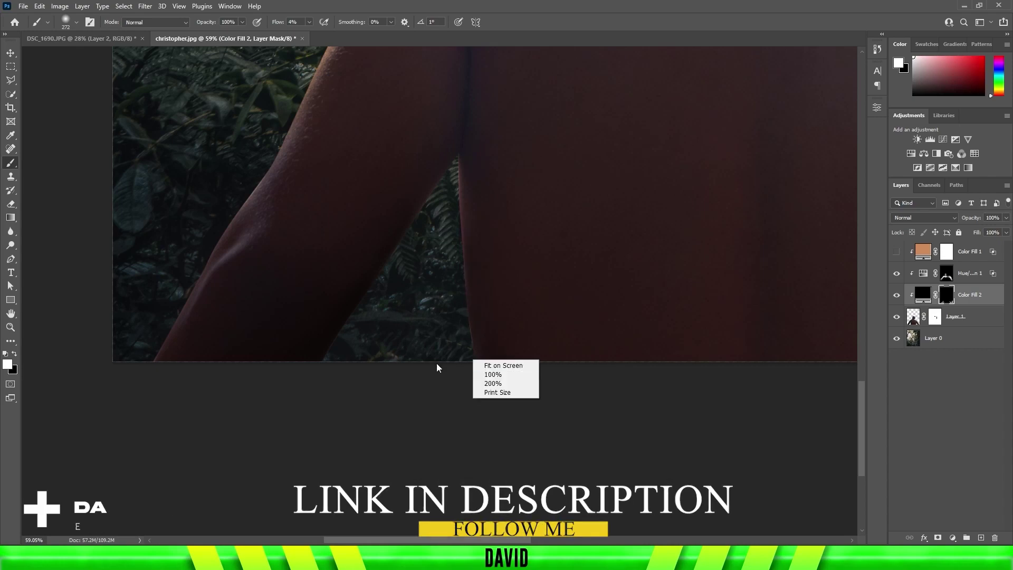
key(Escape)
scroll(458, 365, down, 3)
key(b)
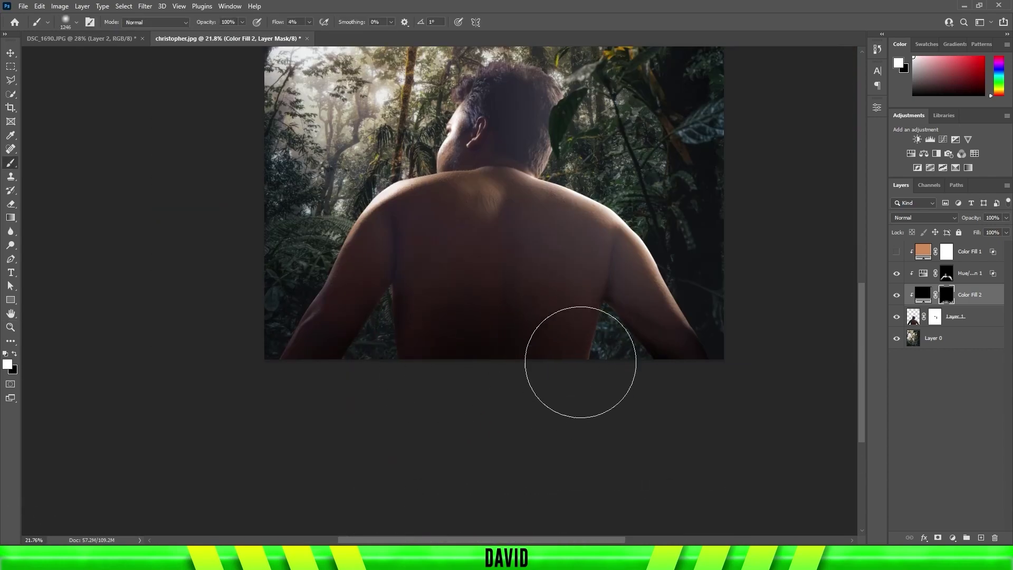
scroll(360, 329, up, 5)
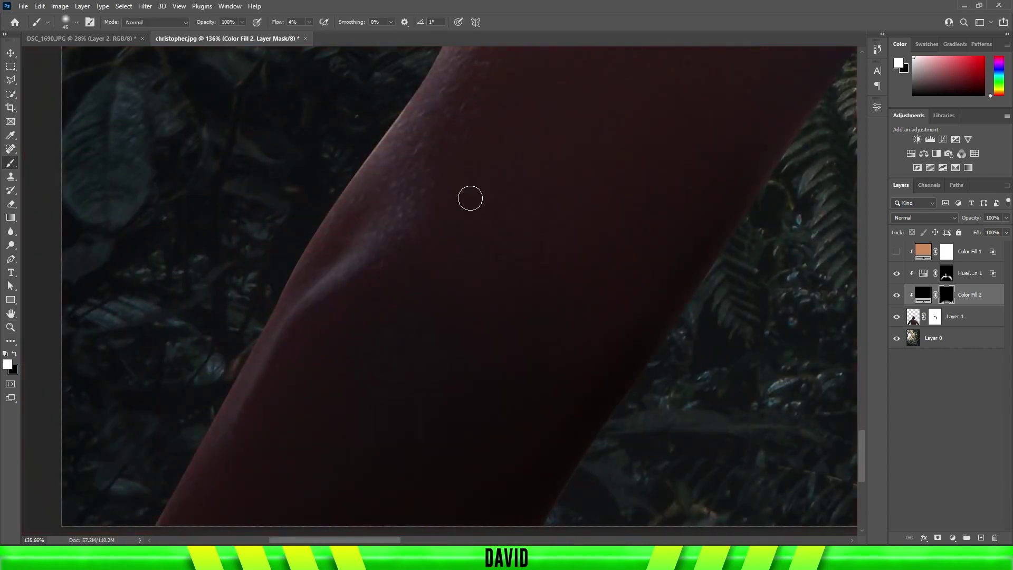
scroll(522, 188, right, 2)
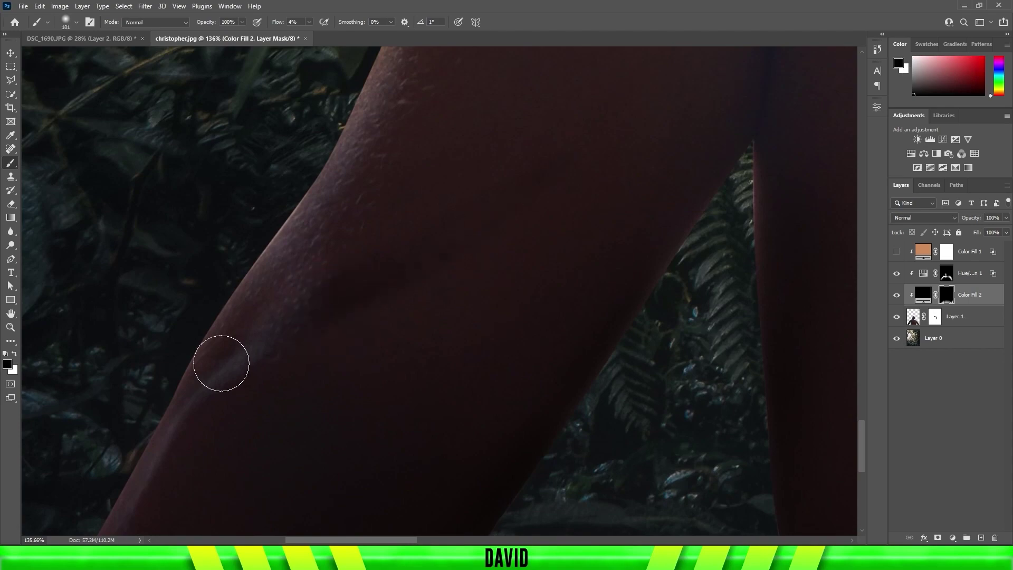
scroll(350, 273, down, 3)
alt+scroll(399, 314, down, 3)
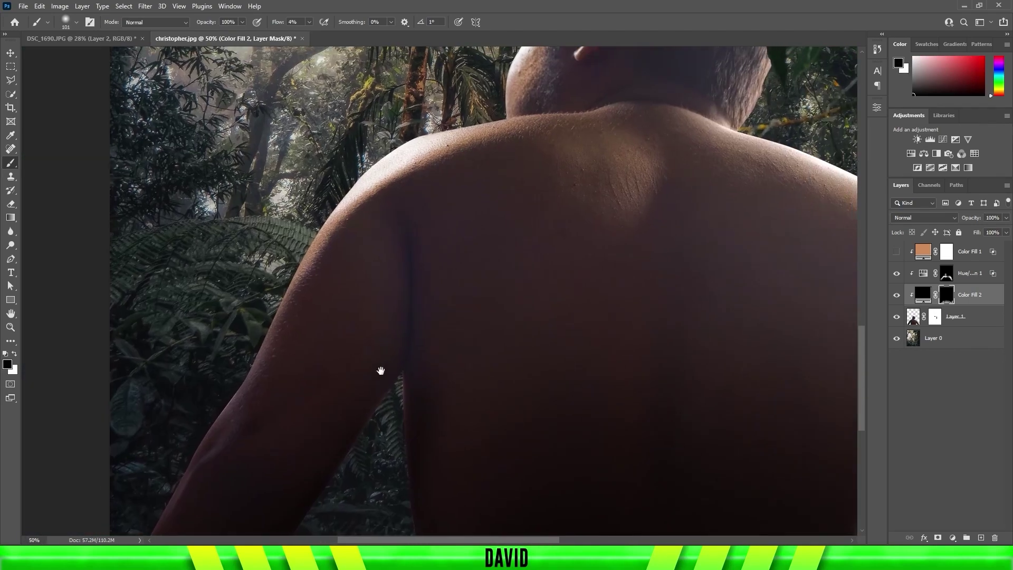
alt+scroll(380, 368, down, 3)
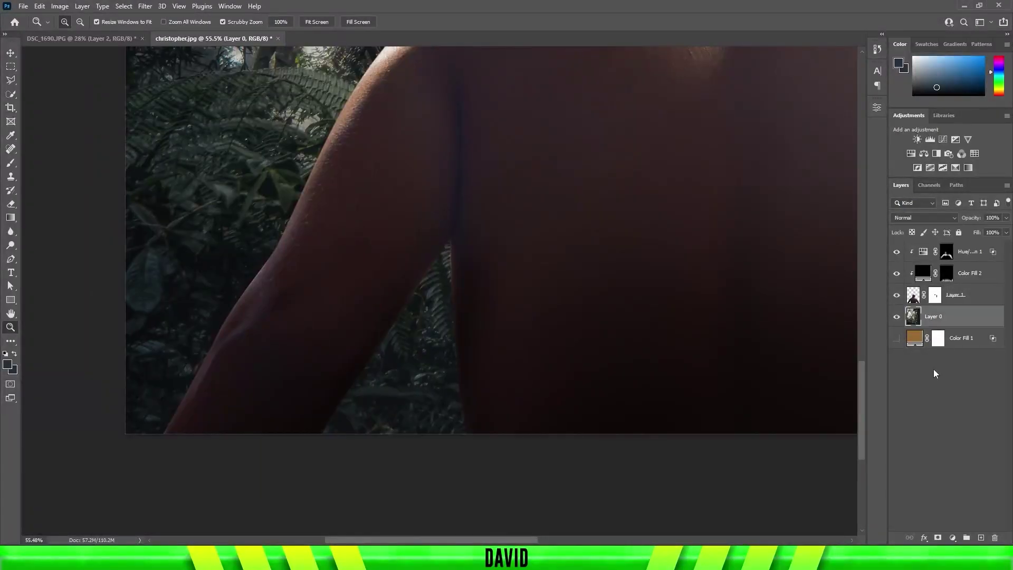
Step: Paint white on the new black fill's mask to darken the jungle behind the arms
key(b)
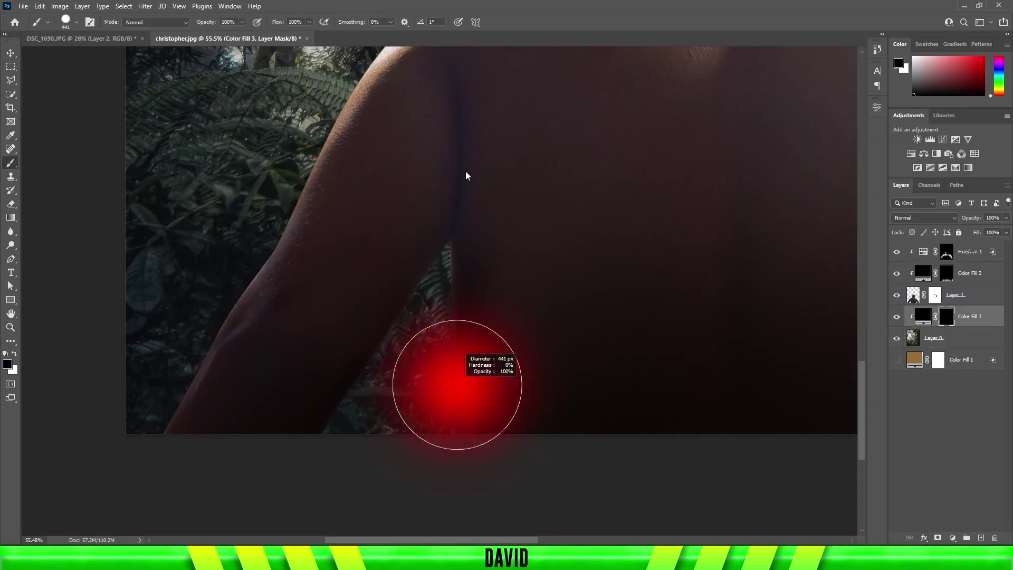
key(x)
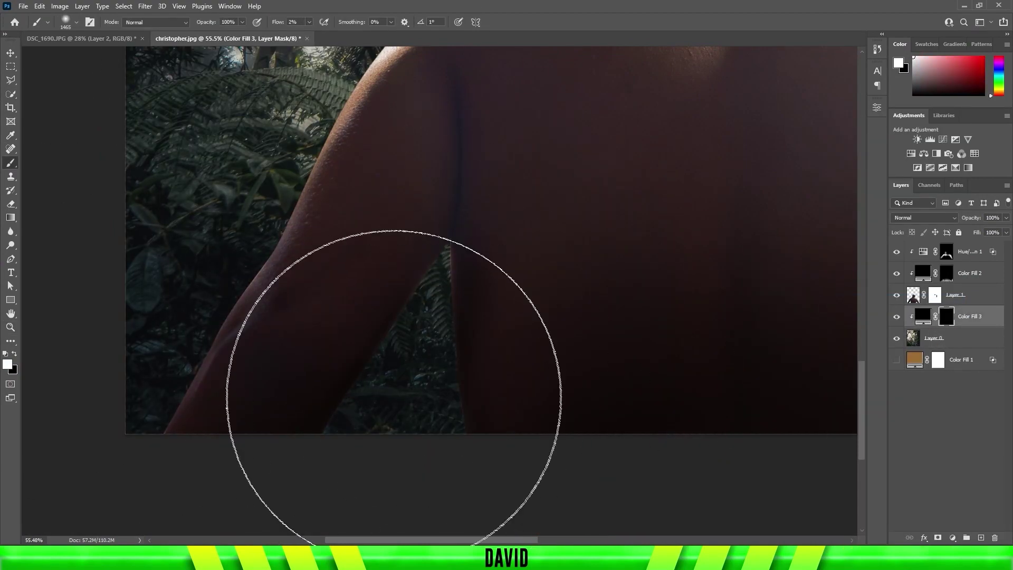
key(ctrl+0)
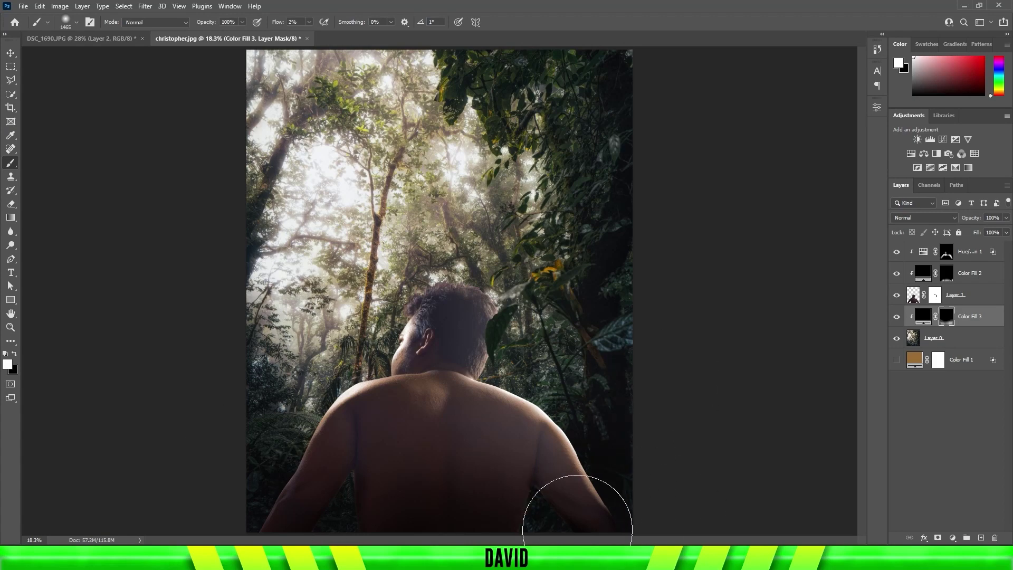
Step: Refine the Color Fill 2 mask at the shoulder edge with a smaller black brush
key(alt+bracketright)
key(alt+bracketright)
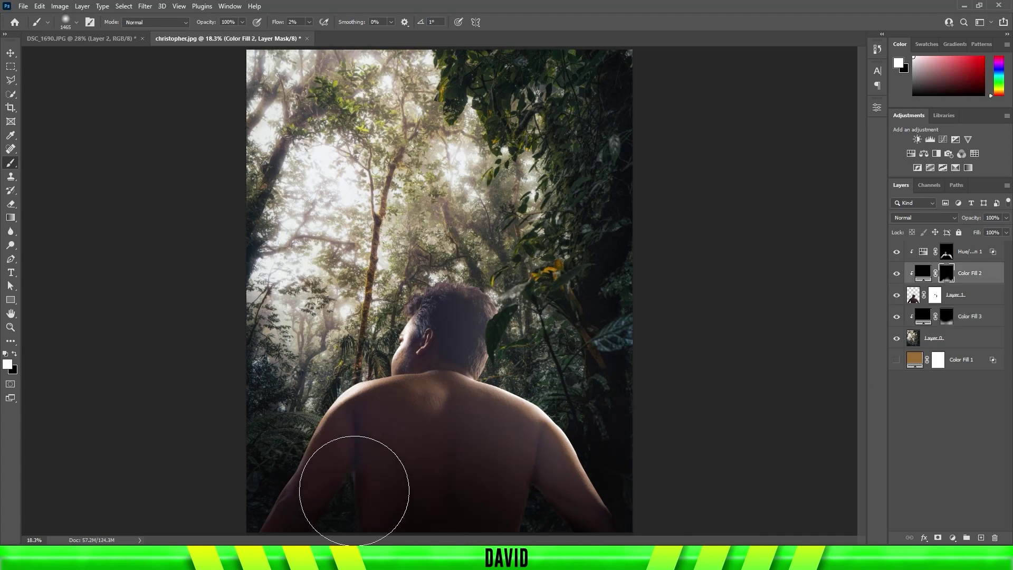
scroll(354, 491, up, 5)
scroll(407, 447, up, 5)
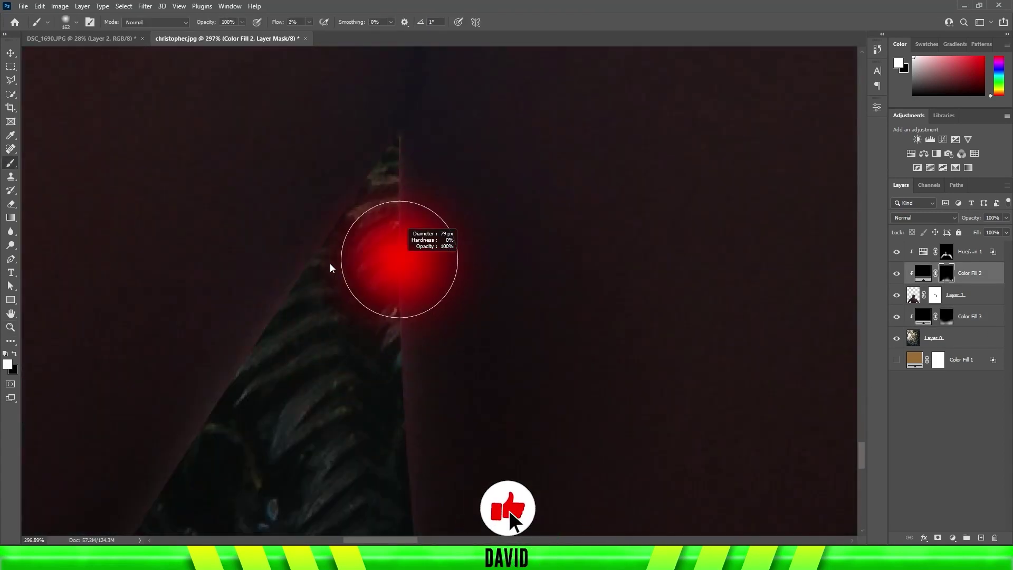
key(ctrl+0)
scroll(503, 362, up, 5)
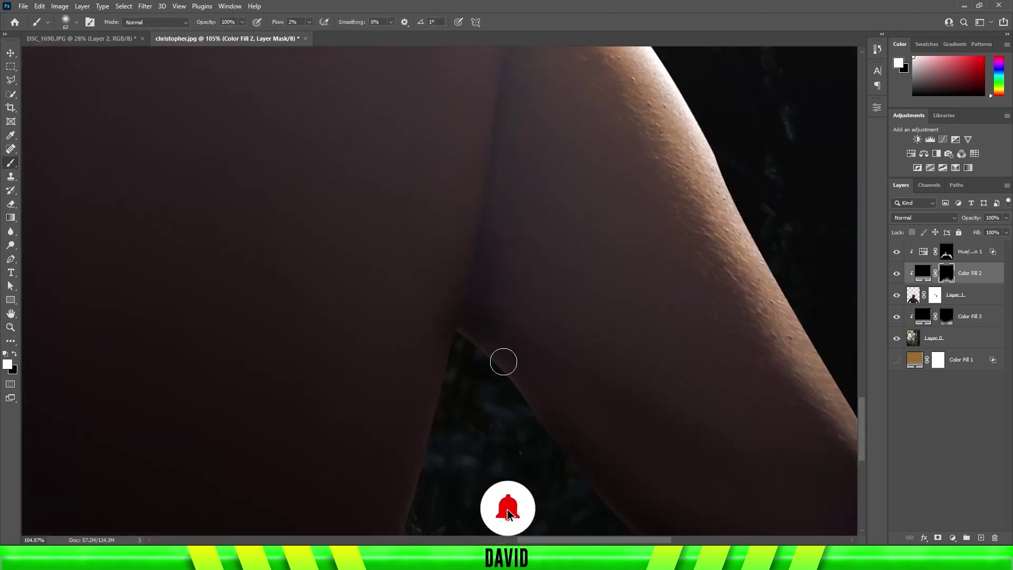
key(z)
key(ctrl+0)
scroll(458, 393, up, 5)
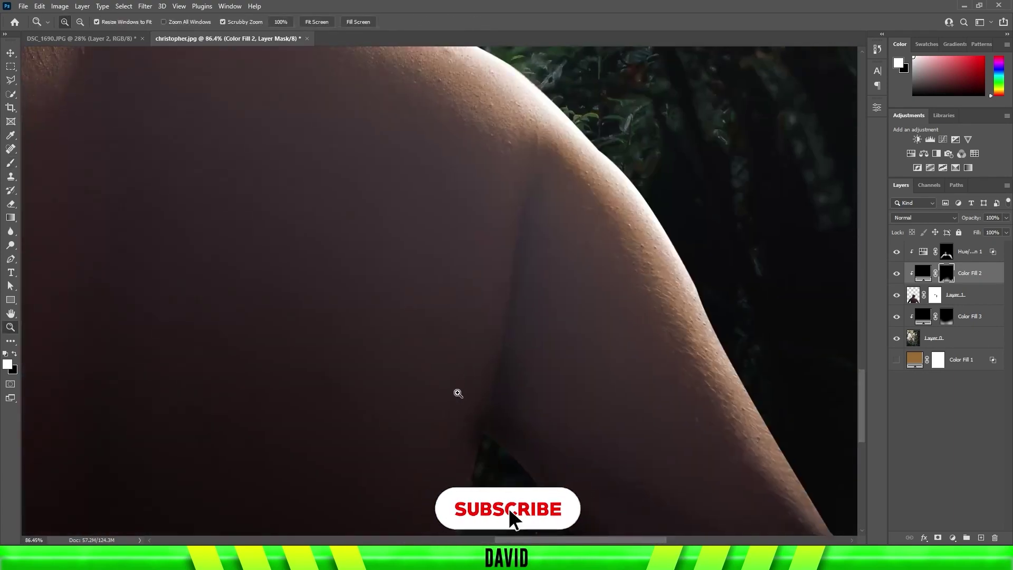
key(b)
key(x)
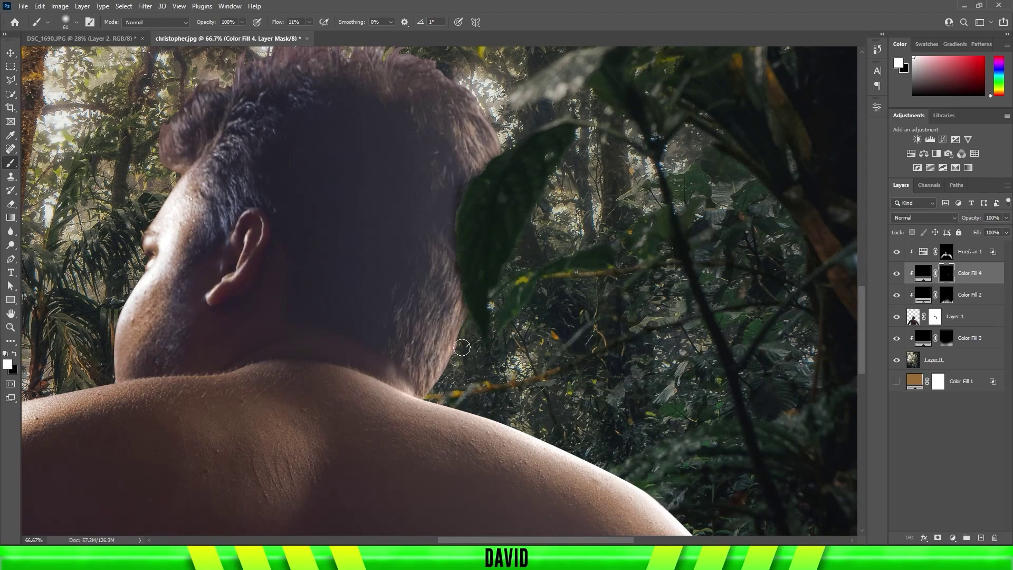
Step: Copy a leaf onto a new top layer, then rotate, shrink and reposition it
key(ctrl+0)
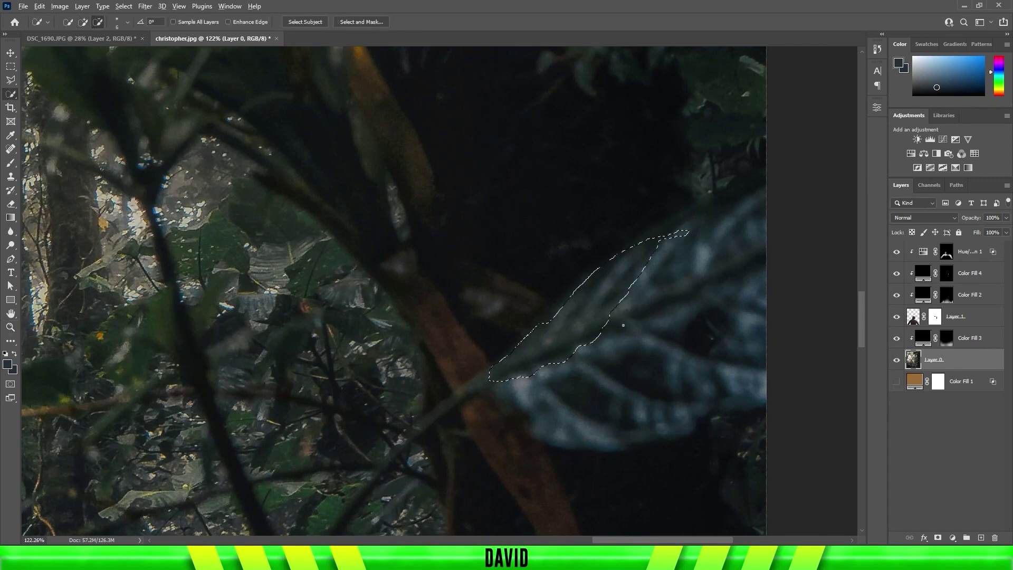
key(ctrl+j)
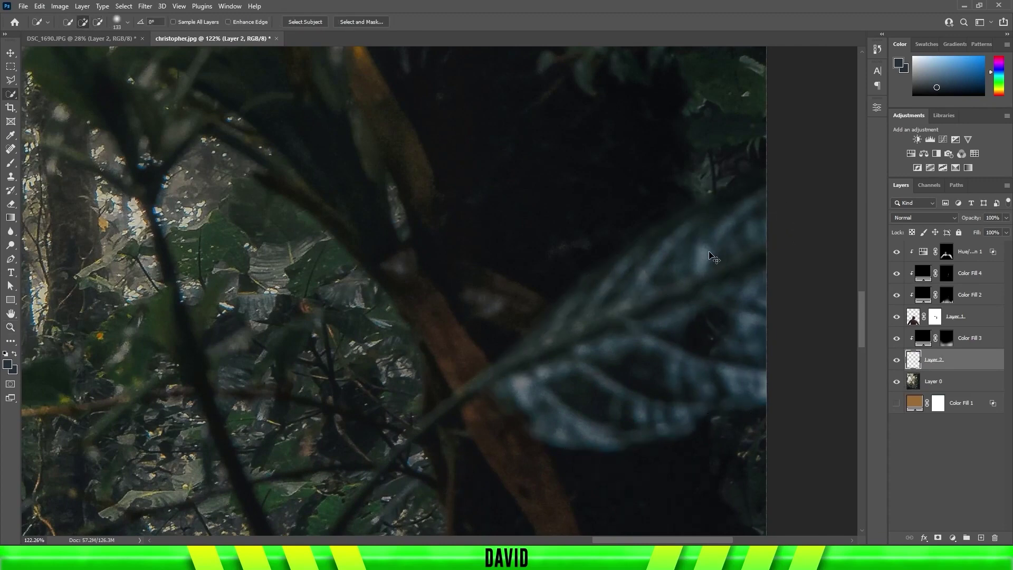
key(ctrl+0)
drag(939, 359, 972, 242)
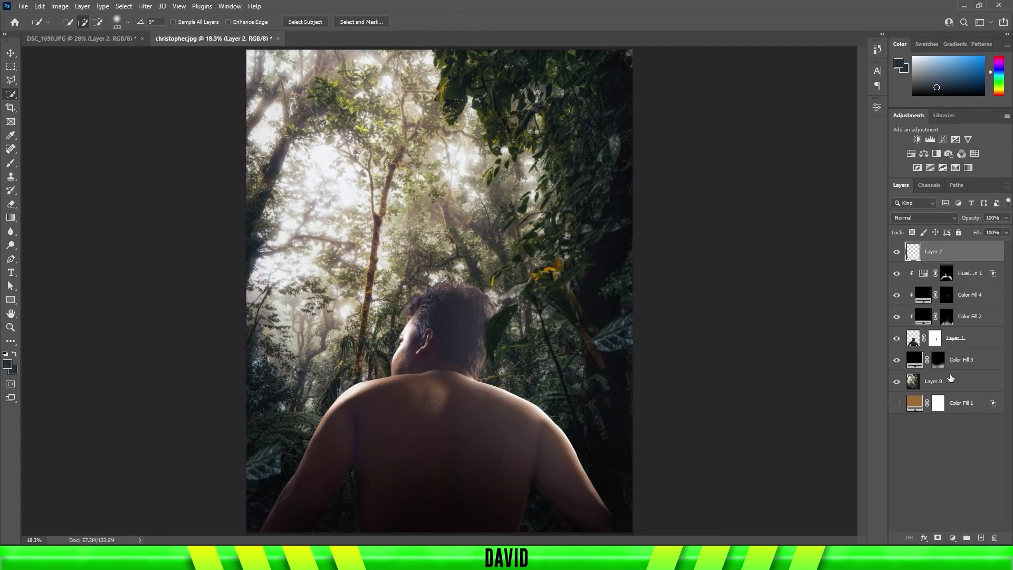
key(ctrl+t)
mouse_move(700, 344)
mouse_down()
mouse_move(694, 414)
mouse_move(595, 422)
mouse_up()
drag(591, 475, 593, 508)
key(Return)
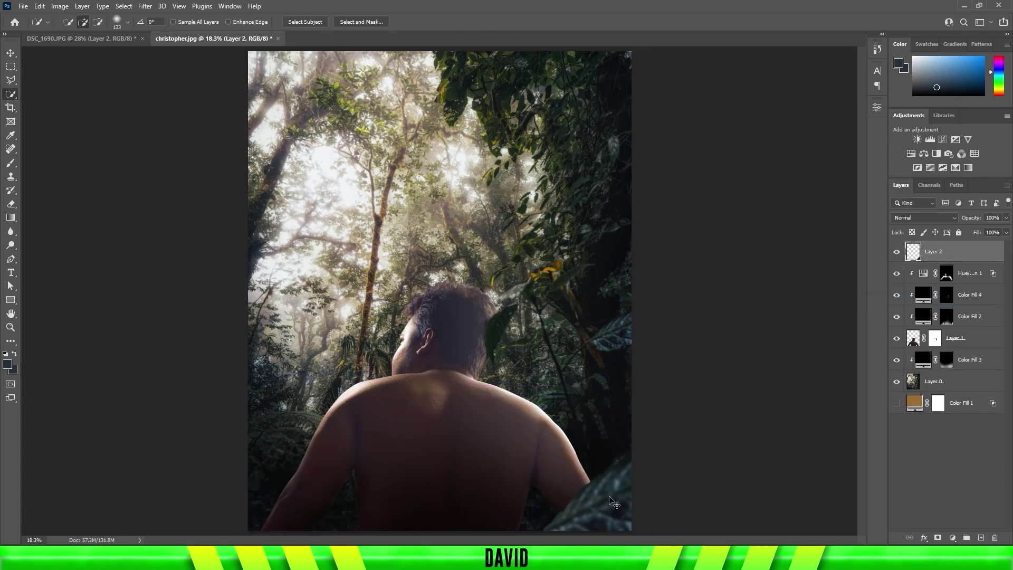
Step: Apply a Gaussian Blur to the transformed leaf
key(ctrl+minus)
click(145, 6)
mouse_move(151, 141)
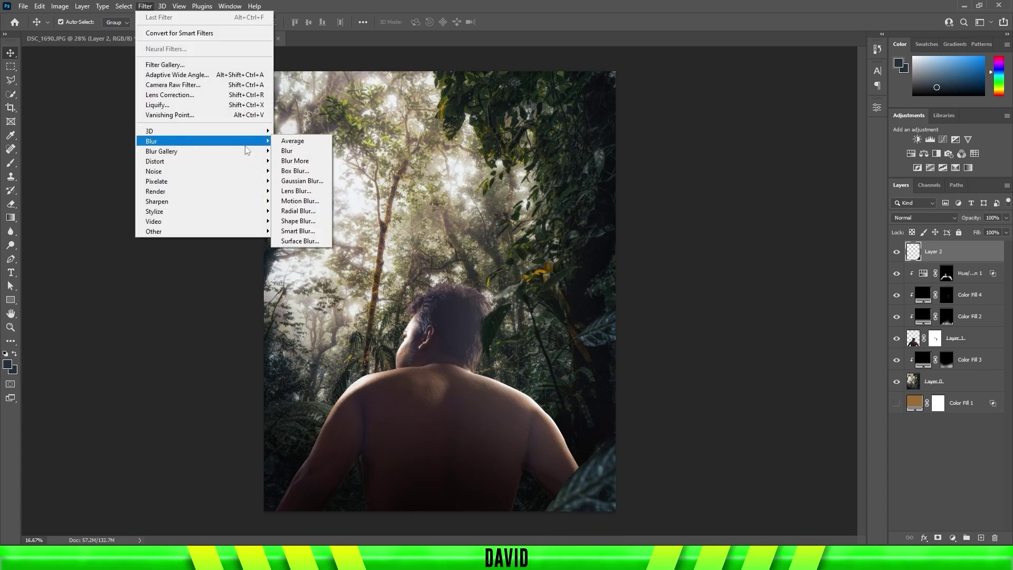
click(306, 192)
key(Return)
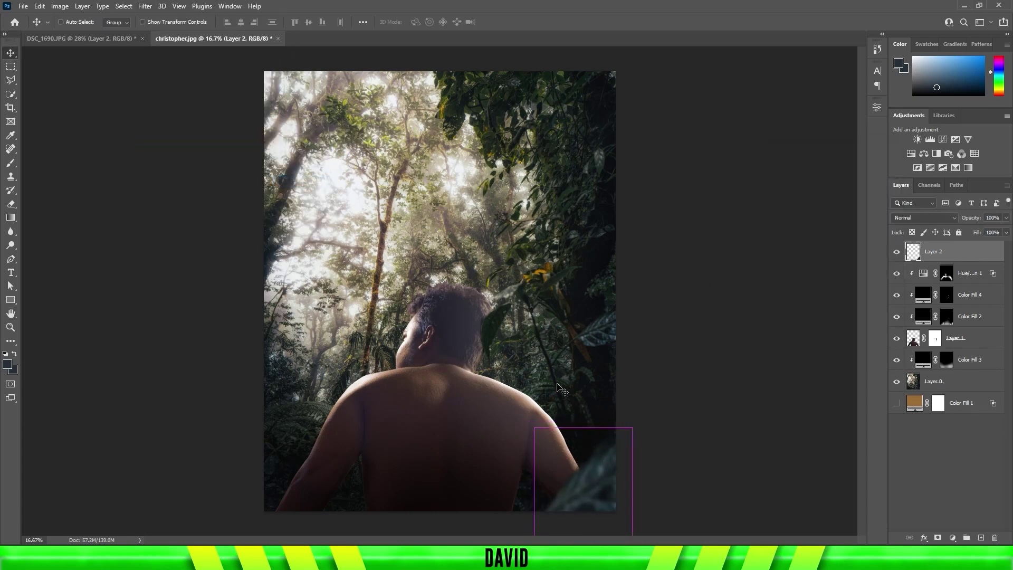
Step: Select the leaf beside the man's head on the jungle background with Quick Selection
ctrl+click(562, 390)
key(w)
scroll(482, 335, up, 3)
scroll(450, 301, up, 1)
key(shift+w)
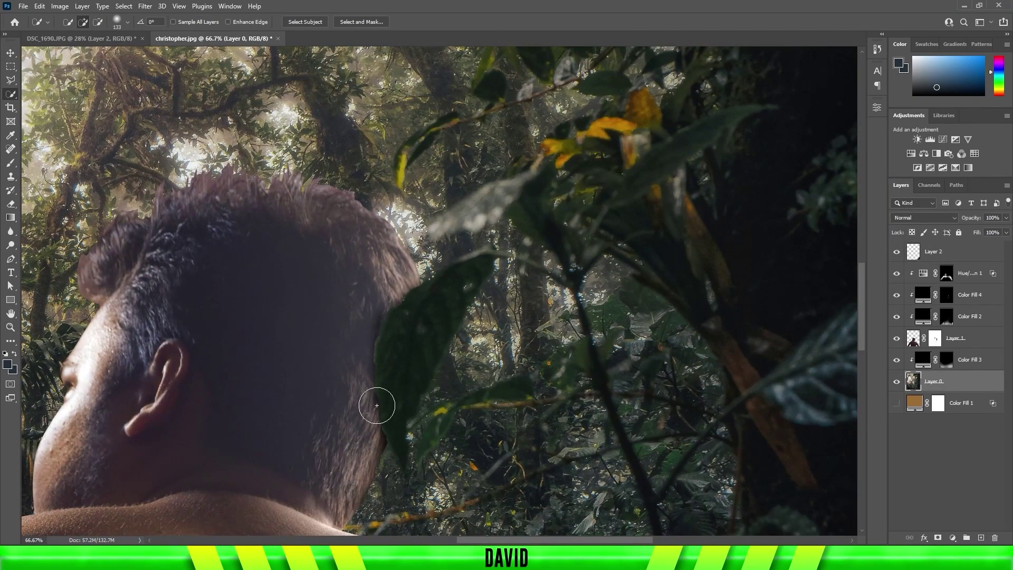
scroll(415, 262, up, 4)
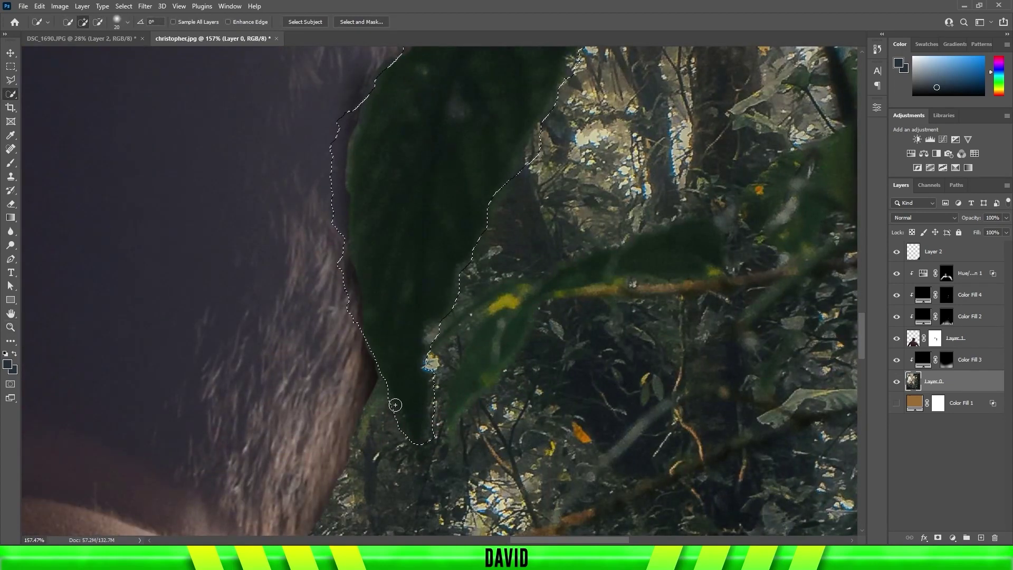
scroll(430, 281, down, 2)
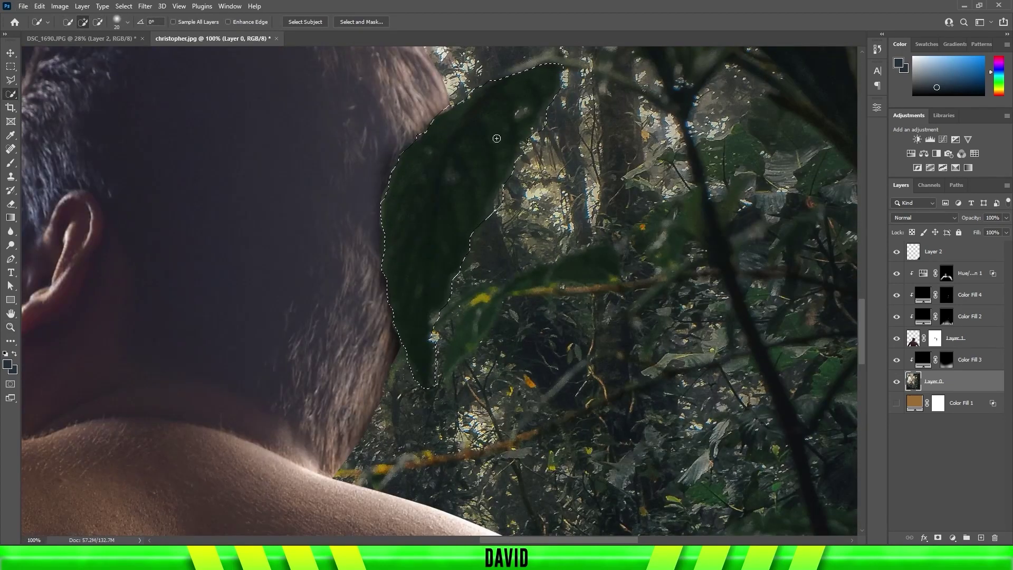
Step: Copy that leaf above the Hue/Saturation layer and enlarge it into the lower-left foreground
key(ctrl+j)
key(ctrl+t)
key(ctrl+0)
key(ctrl+minus)
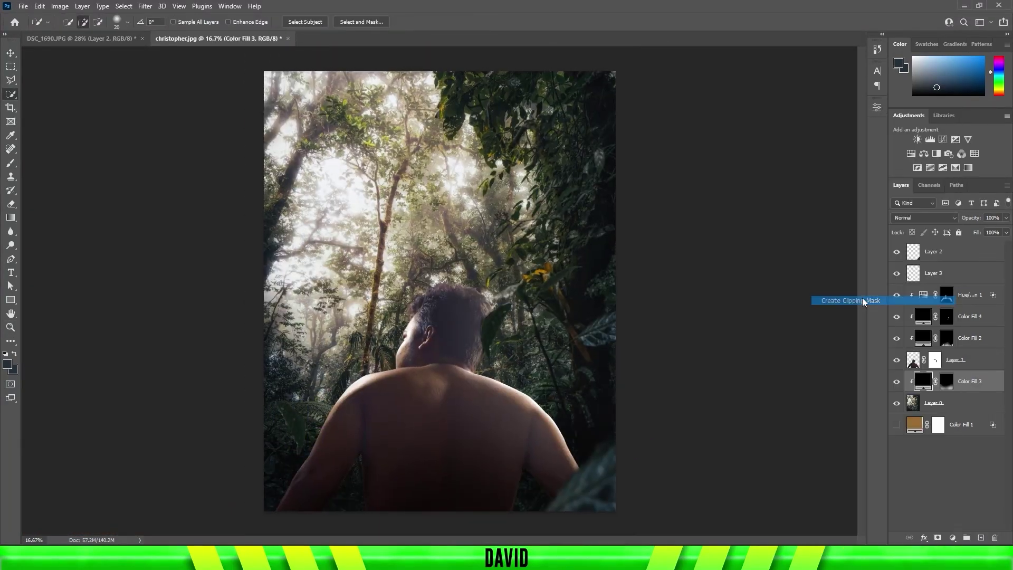
drag(934, 381, 934, 262)
drag(327, 434, 302, 479)
key(Return)
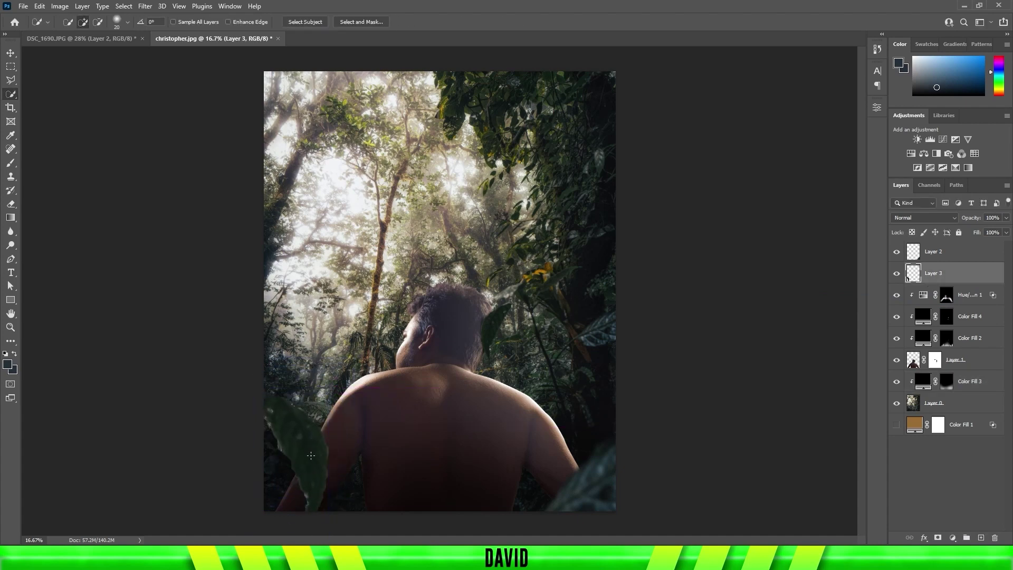
Step: Gaussian-blur the foreground leaf and Alt-drag a duplicate as a second leaf
click(145, 5)
mouse_move(314, 185)
click(302, 181)
key(Return)
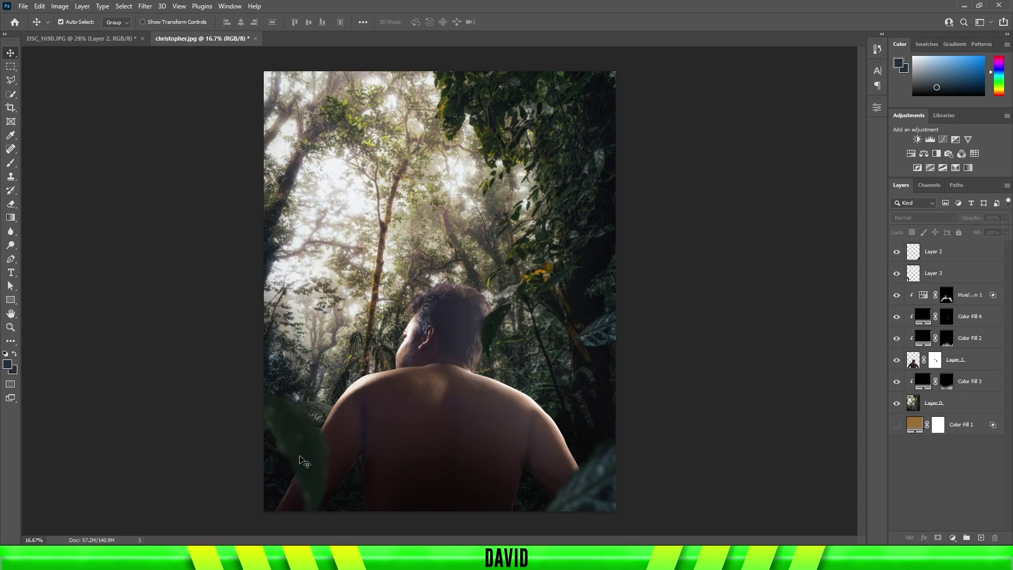
mouse_move(301, 461)
alt+mouse_down()
mouse_move(283, 453)
mouse_move(296, 448)
alt+mouse_up()
key(ctrl+t)
key(Return)
Step: With a white brush, paint the Hue/Saturation 1 mask to darken the man's hair
click(924, 361)
key(b)
key(d)
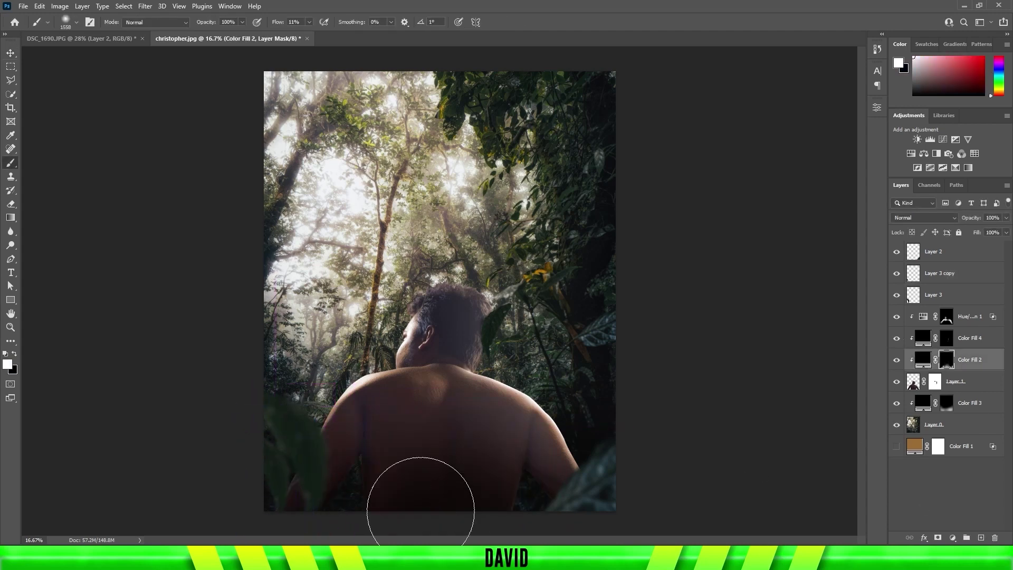
click(947, 316)
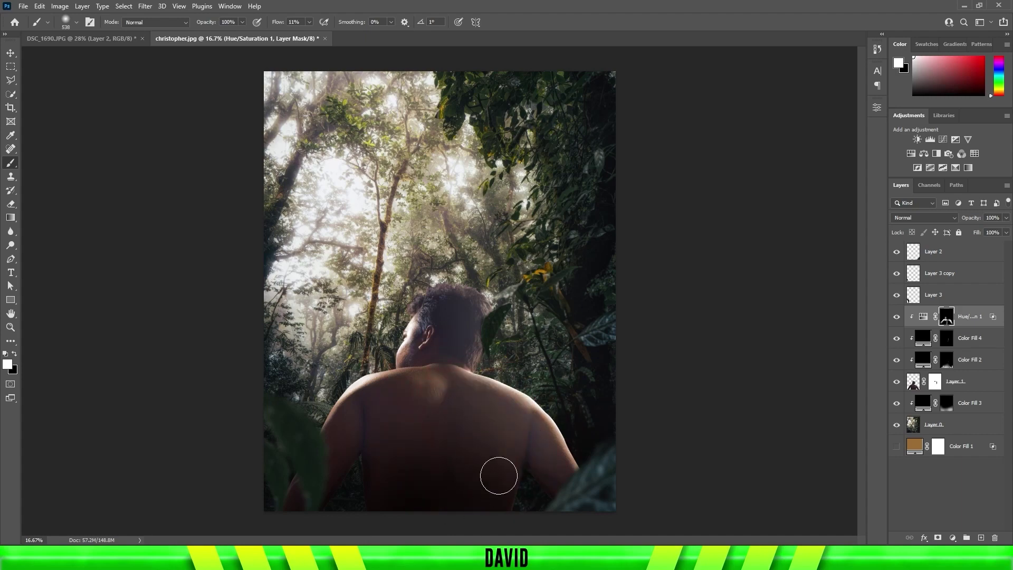
scroll(443, 403, up, 2)
scroll(466, 473, up, 2)
scroll(430, 420, up, 2)
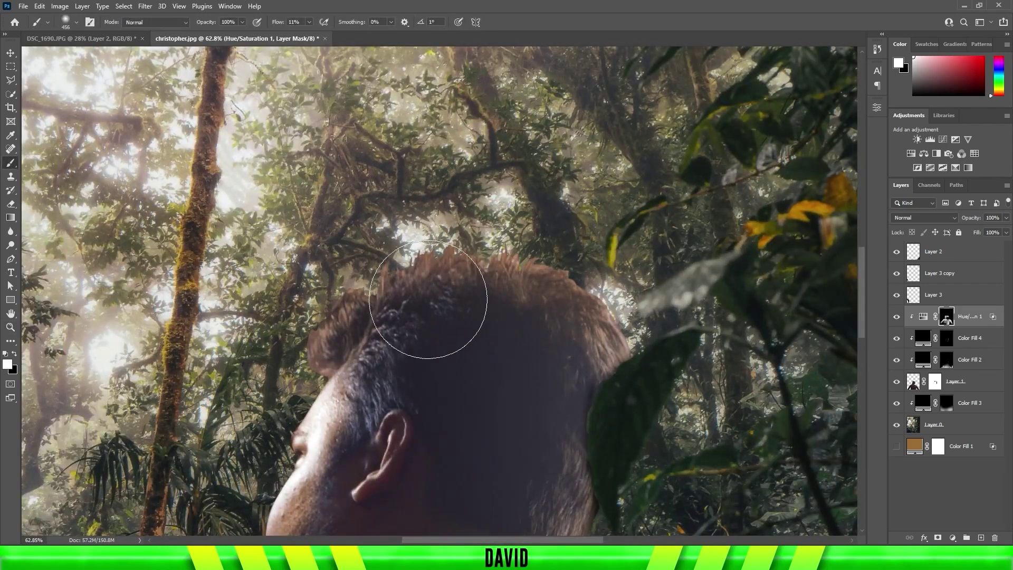
key(ctrl+0)
key(v)
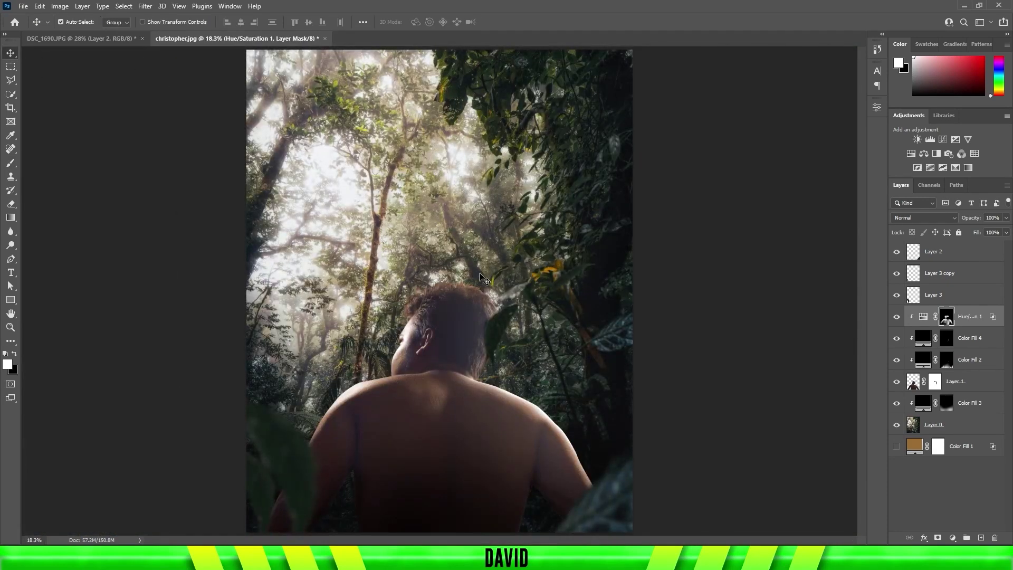
Step: Paint the Color Fill 2 mask along the man's arm and shoulder edge
key(alt+bracketleft)
key(alt+bracketleft)
scroll(600, 468, up, 4)
key(b)
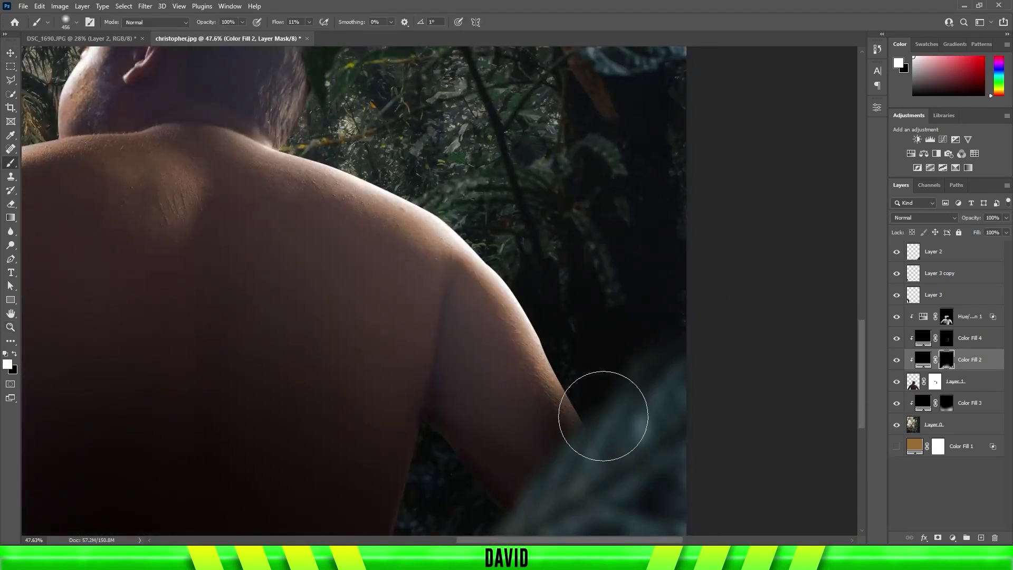
drag(568, 314, 506, 466)
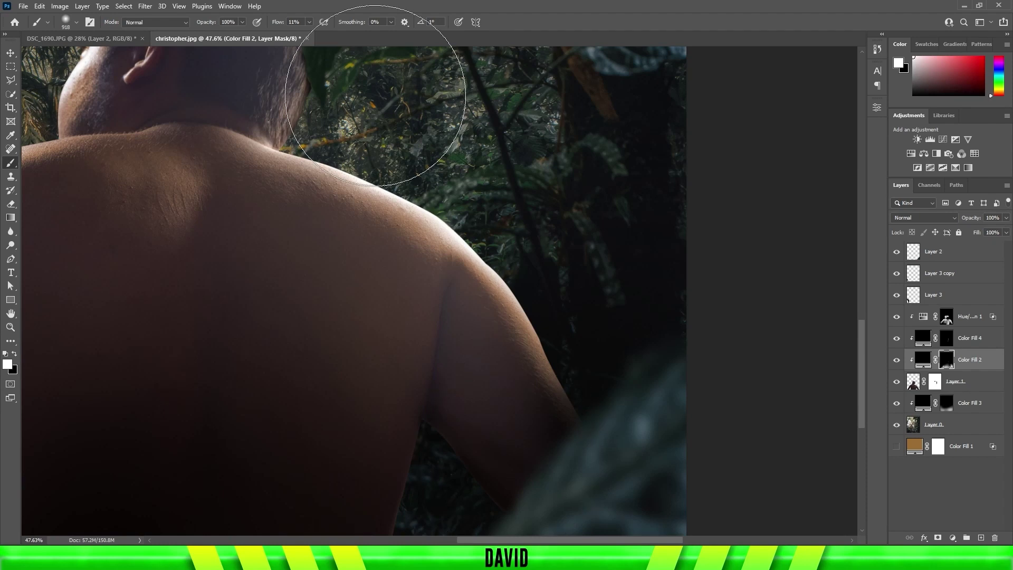
scroll(346, 423, down, 1)
scroll(277, 462, down, 1)
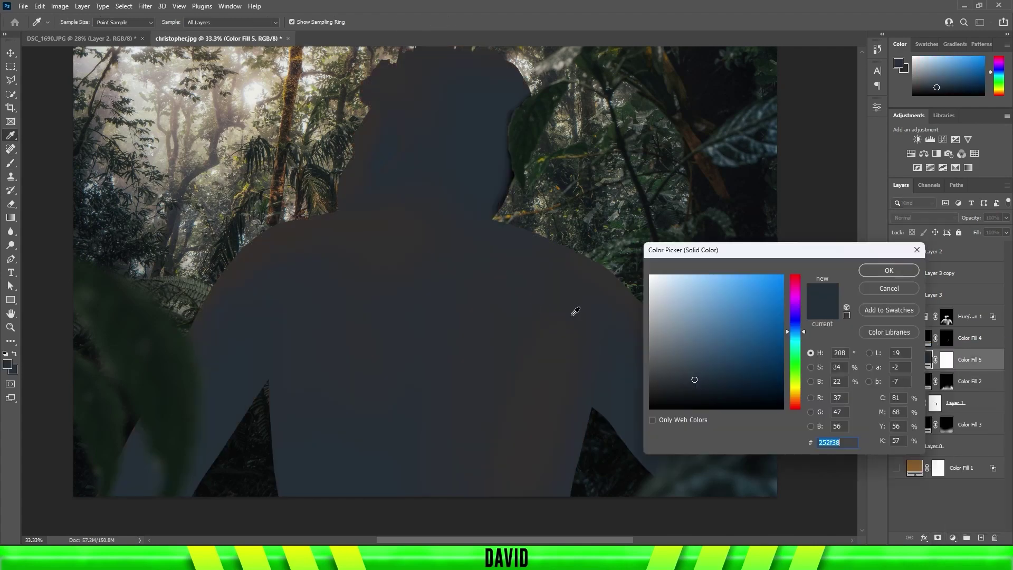
Step: Add a dark blue-grey #252f38 fill clipped to the man, hidden by a black mask
key(Return)
key(ctrl+i)
scroll(520, 382, up, 5)
scroll(643, 414, down, 3)
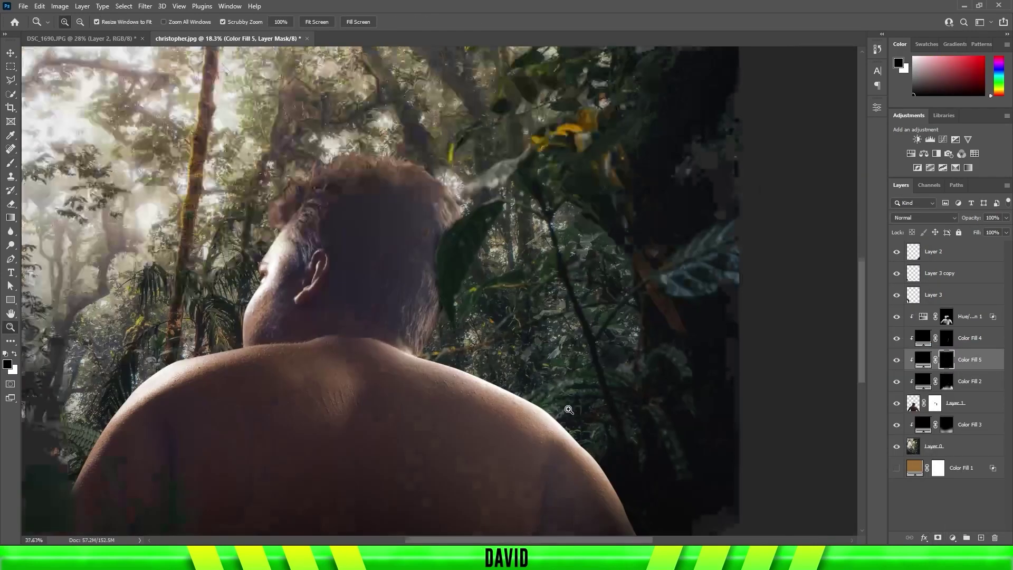
Step: Duplicate Hue/Saturation 1 and open its Blending Options to adjust Blend If
click(971, 316)
key(ctrl+j)
double_click(987, 326)
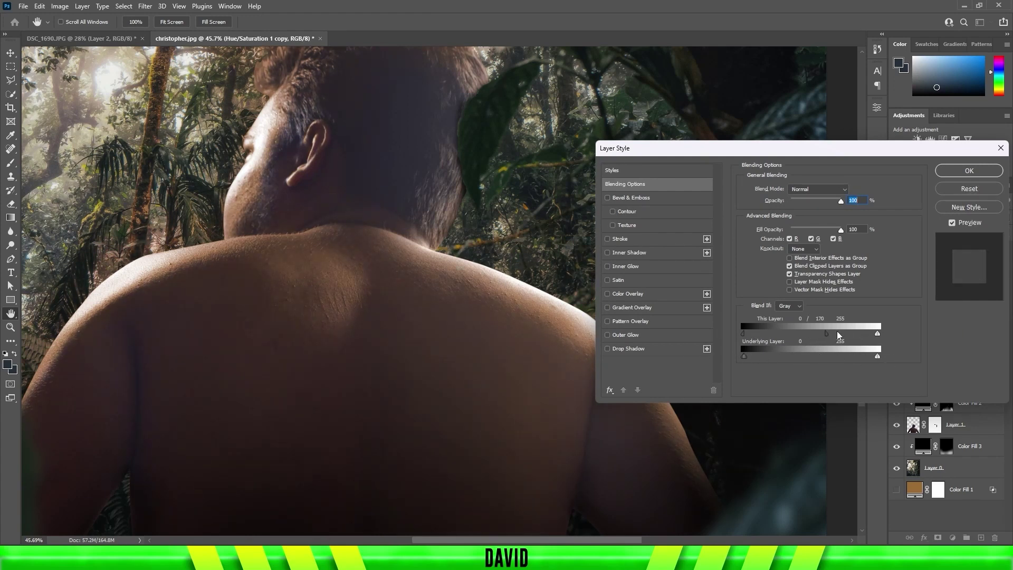
Step: Confirm the Blend If range and target the Hue/Saturation copy's mask with the brush
click(967, 175)
right_click(879, 276)
key(Escape)
click(947, 316)
key(b)
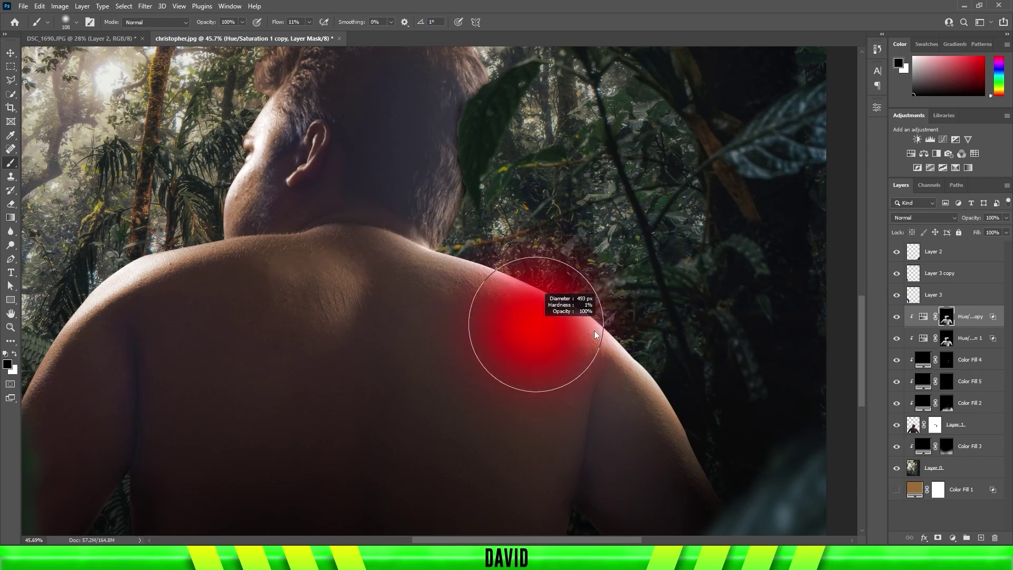
key(ctrl+0)
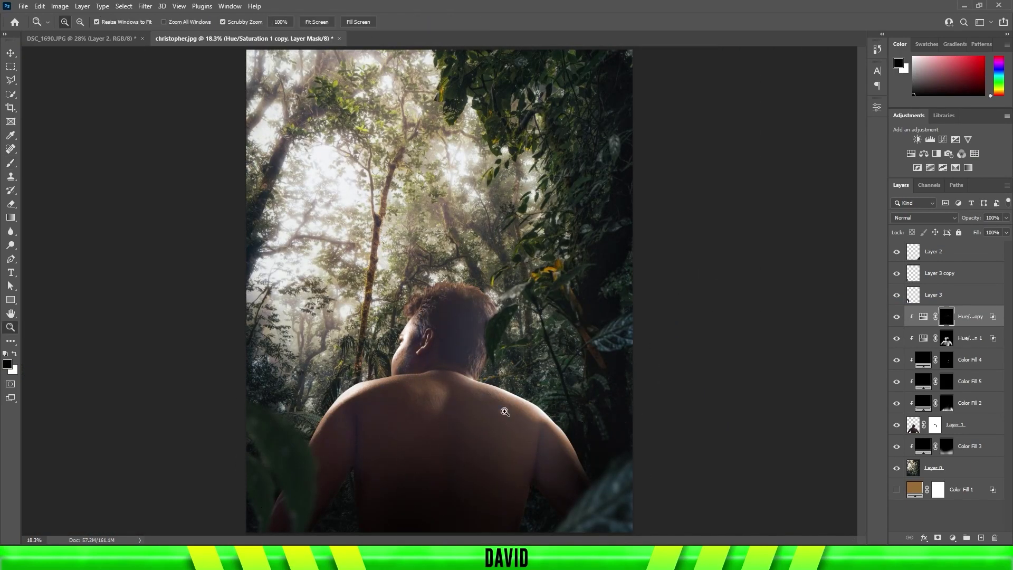
Step: Paint the copy's mask with a small white brush over the shoulders and neck
scroll(502, 407, up, 3)
scroll(517, 340, down, 2)
key(x)
key(bracketleft)
key(bracketleft)
key(bracketleft)
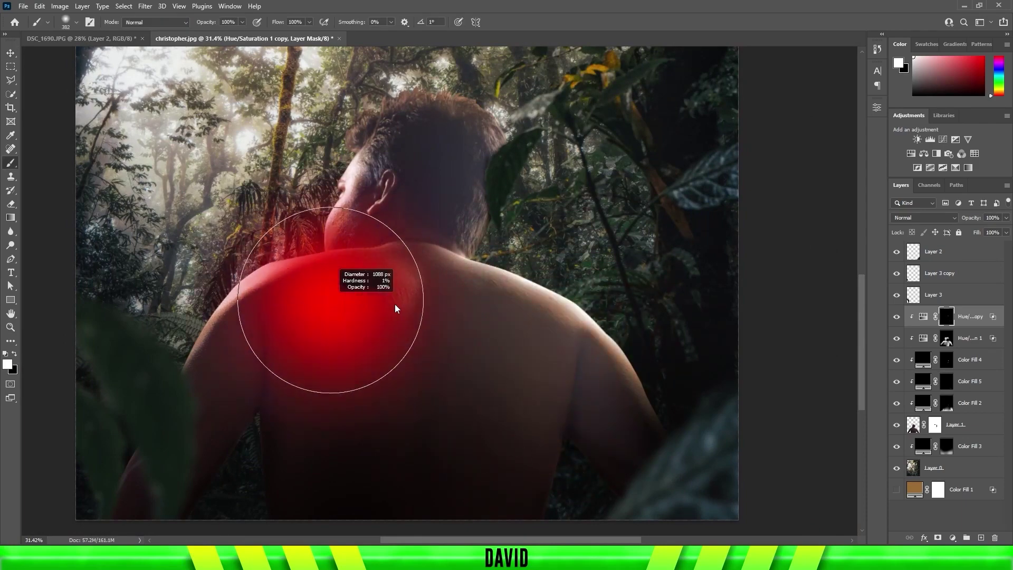
key(z)
drag(259, 247, 373, 253)
key(b)
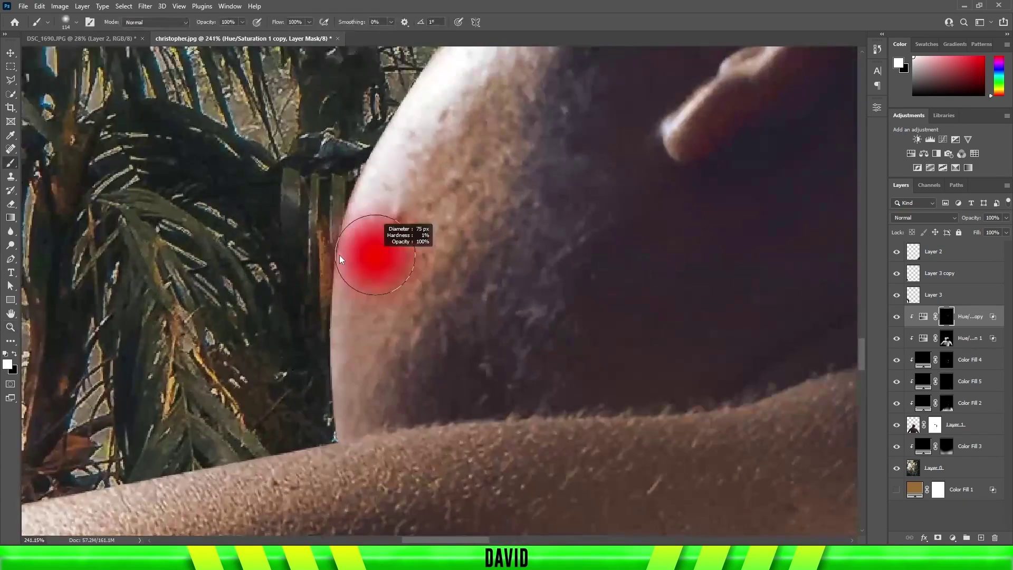
Step: Delete the Hue/Saturation copy layer and fit the image on screen
key(Delete)
click(849, 103)
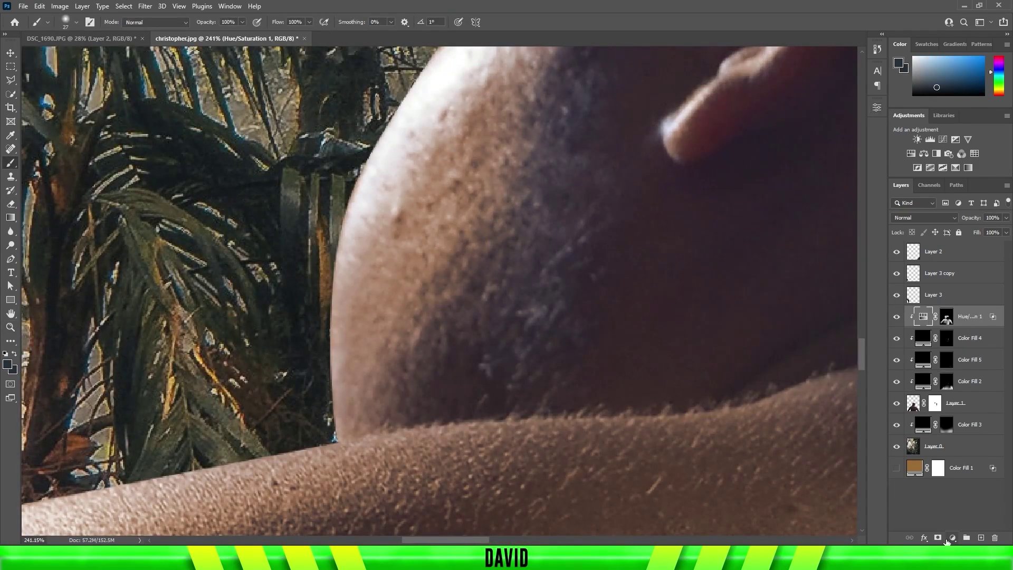
key(ctrl+0)
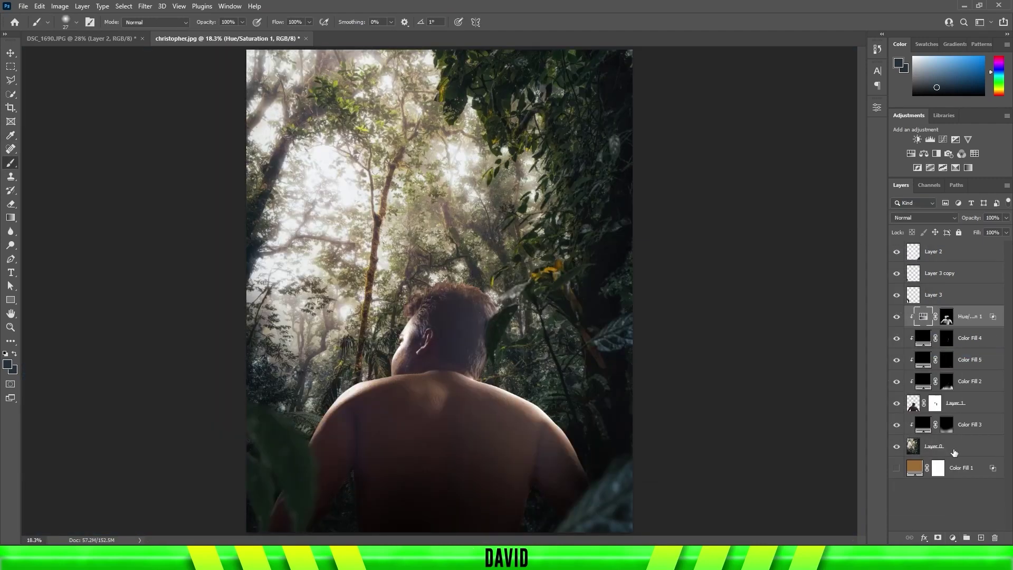
Step: Move Color Fill 1 above the hue adjustment and turn it on in Linear Dodge
drag(954, 453, 950, 319)
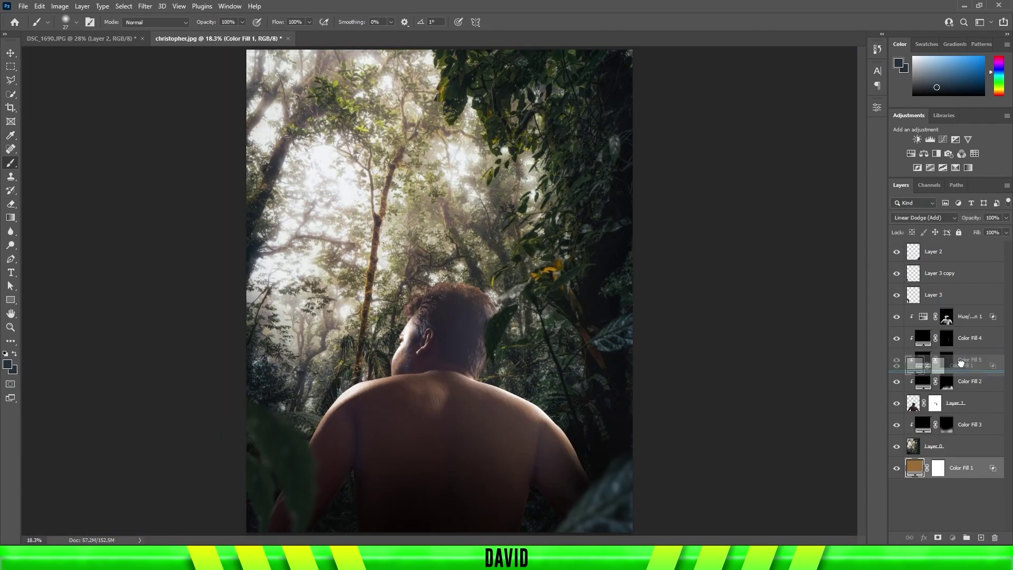
click(897, 317)
click(897, 316)
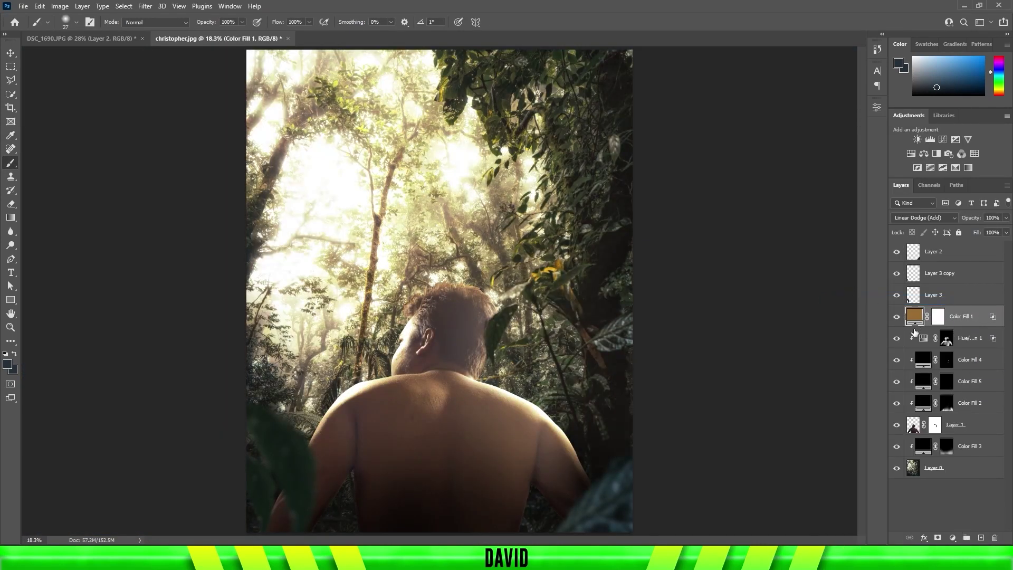
double_click(914, 332)
key(Escape)
click(924, 218)
Step: Invert the warm fill's mask and paint white glow into the sky above the man
click(938, 317)
key(d)
key(ctrl+i)
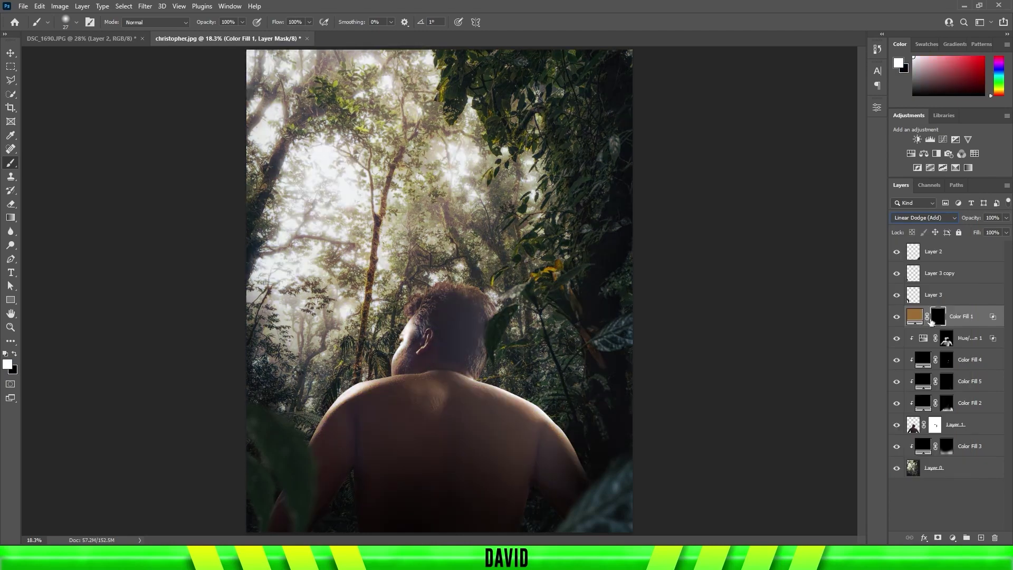
drag(418, 237, 317, 339)
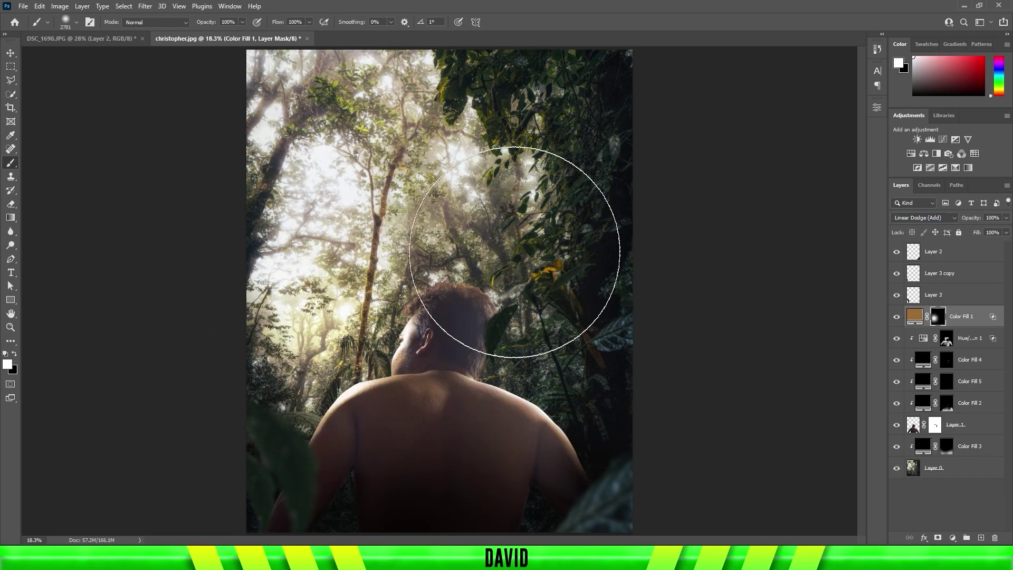
scroll(491, 389, down, 2)
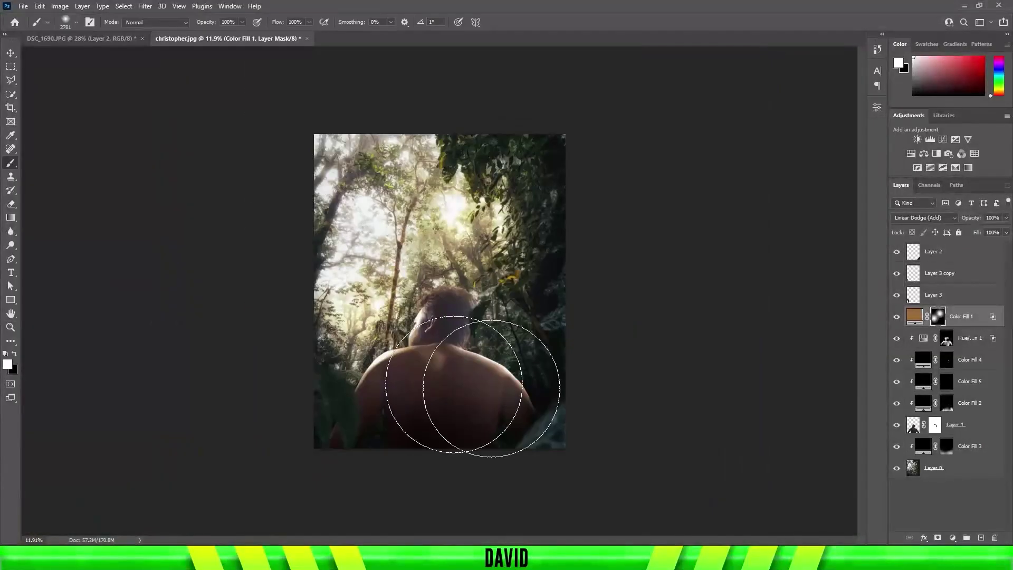
Step: Duplicate the warm fill as a copy clipped to the man, hidden by a black mask
key(ctrl+j)
key(x)
key(alt+BackSpace)
key(z)
drag(423, 331, 493, 333)
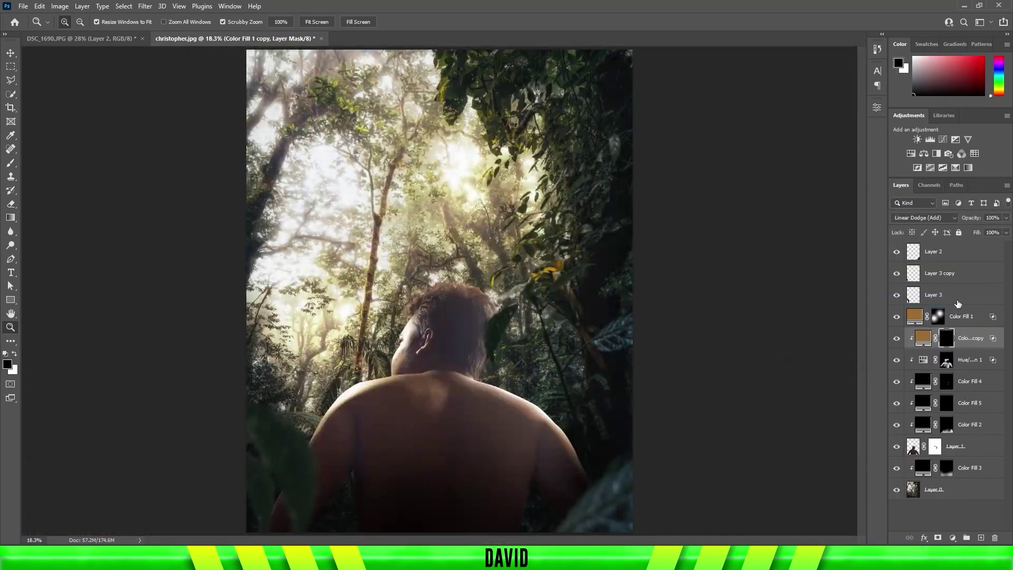
Step: Paint the warm fill copy's mask white onto the man's neck, ear and shoulder edges
click(943, 338)
key(ctrl+i)
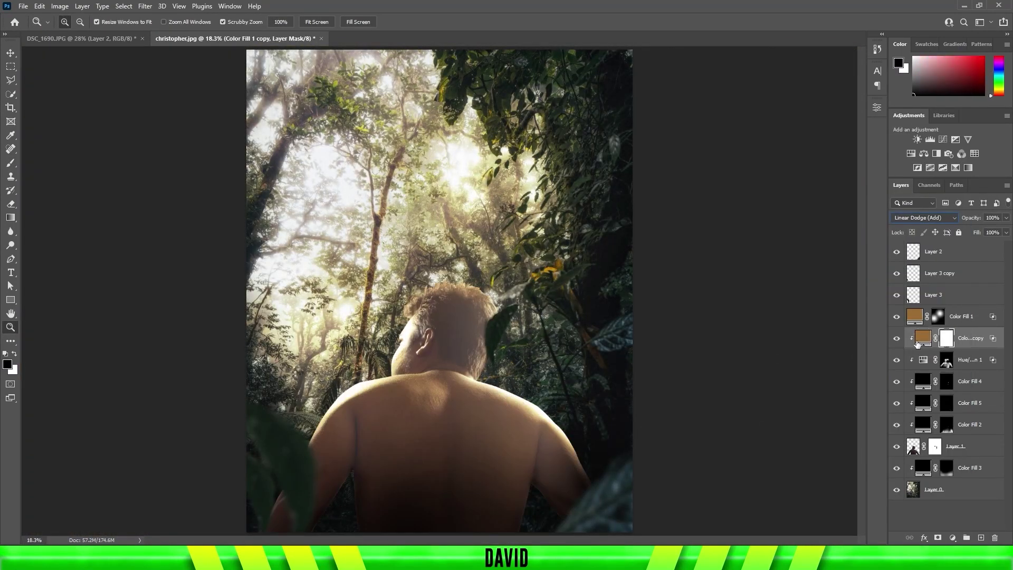
key(ctrl+i)
key(b)
scroll(424, 375, up, 5)
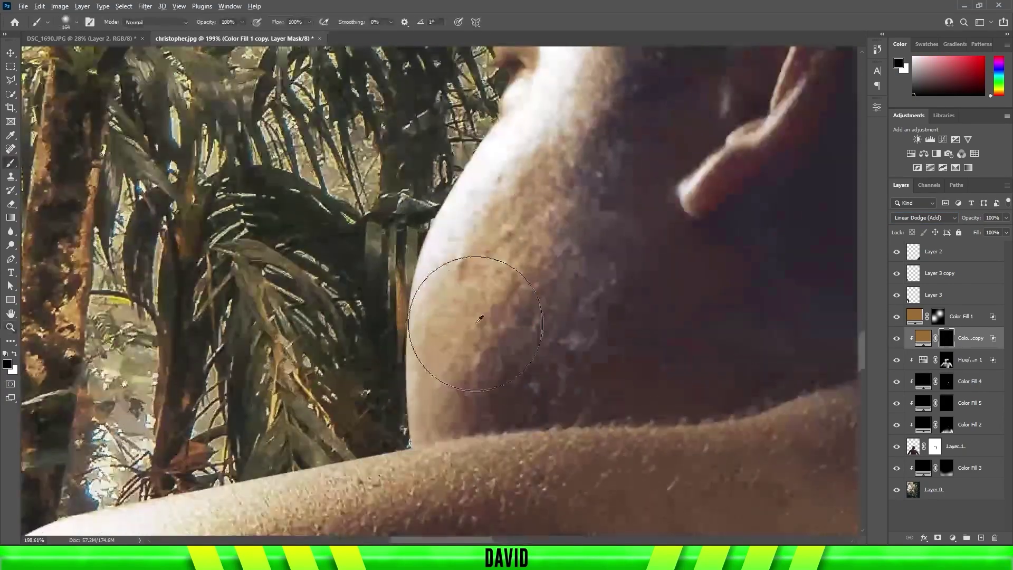
key(x)
scroll(407, 385, up, 3)
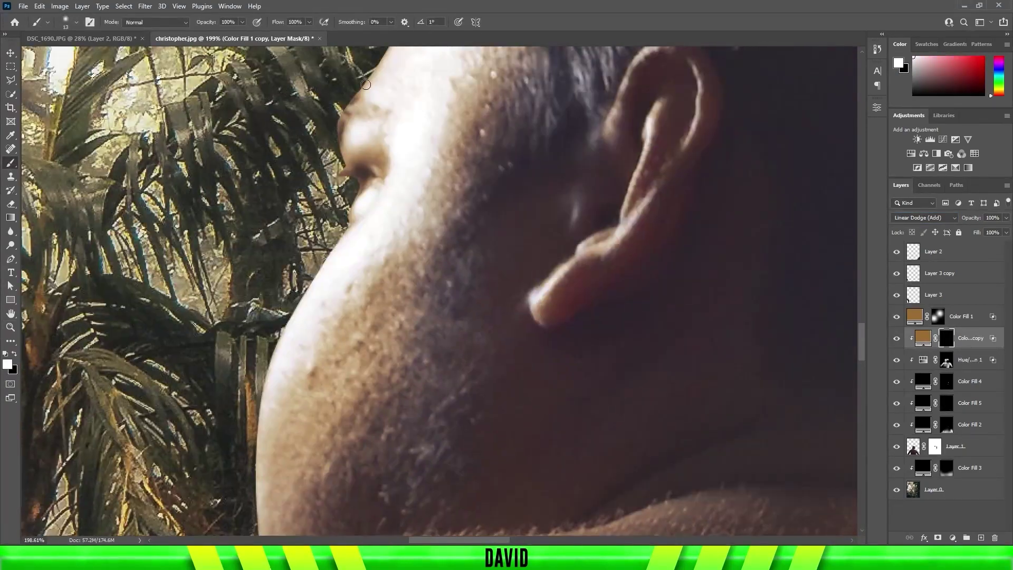
scroll(529, 324, up, 3)
scroll(529, 324, right, 2)
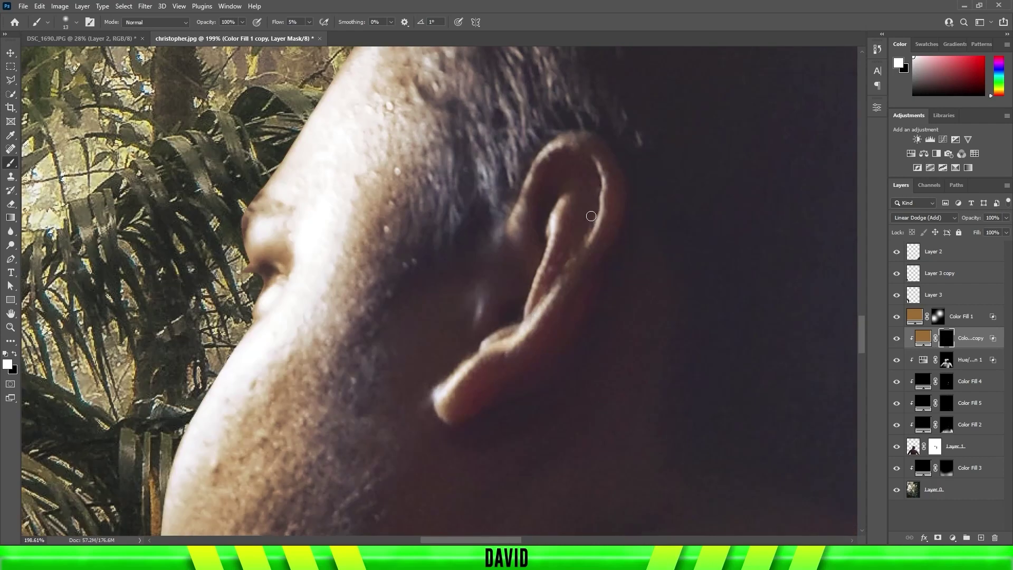
scroll(446, 260, down, 5)
scroll(445, 261, down, 2)
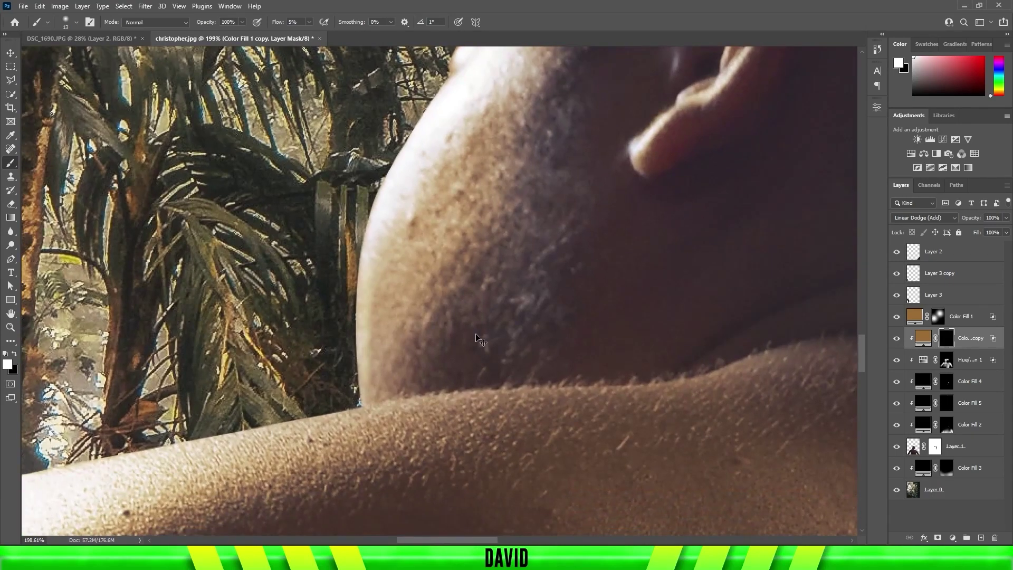
key(ctrl+0)
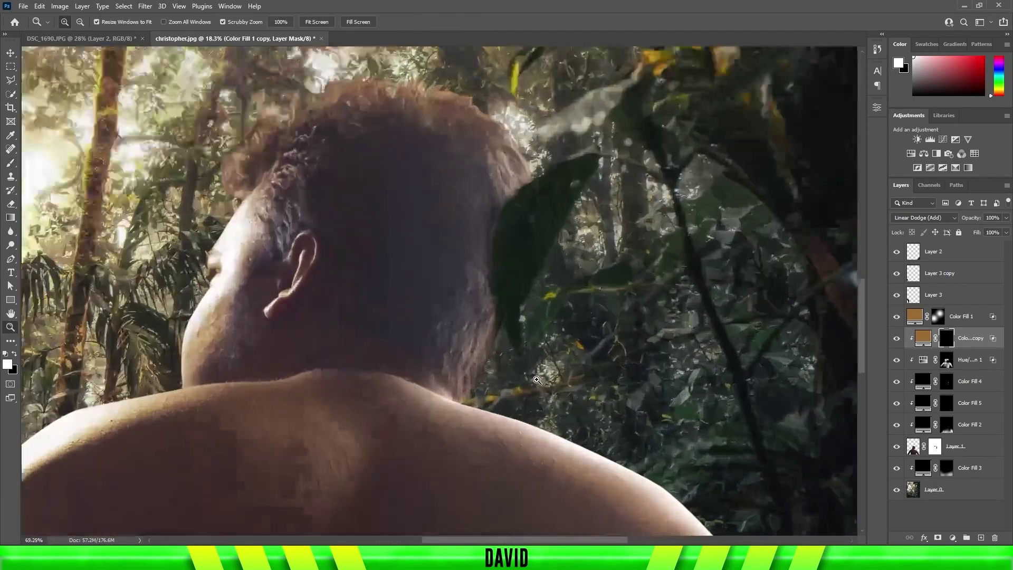
Step: Touch up the Color Fill 4 mask around the head and neck with a large soft black brush
key(v)
click(945, 430)
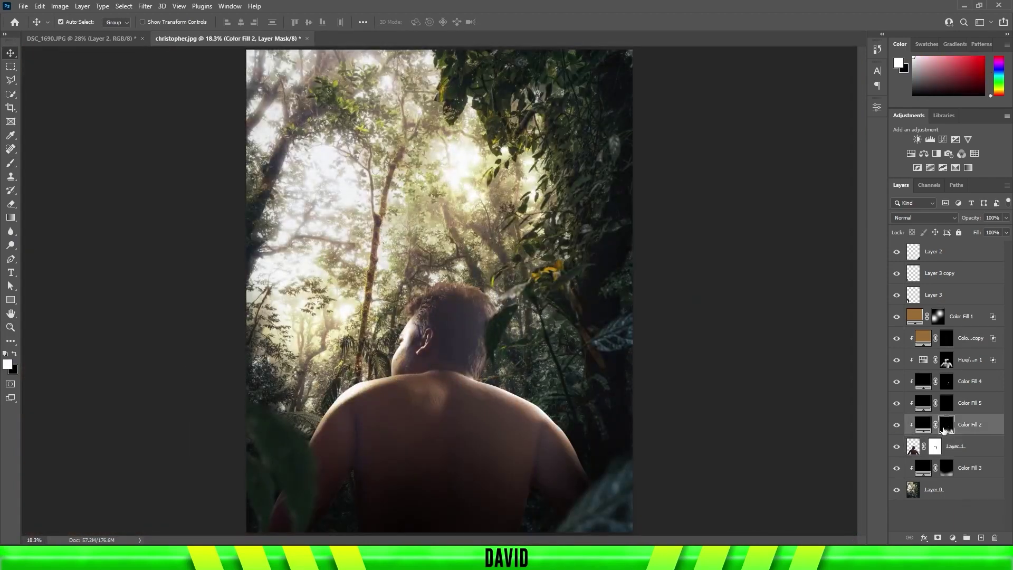
click(947, 381)
scroll(472, 382, up, 5)
key(b)
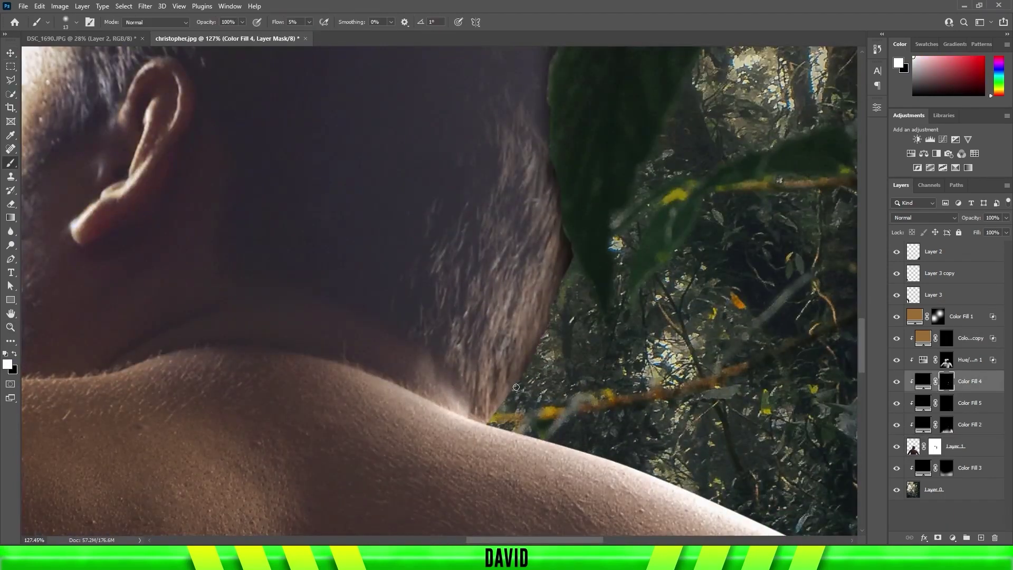
scroll(516, 351, down, 1)
scroll(525, 249, down, 5)
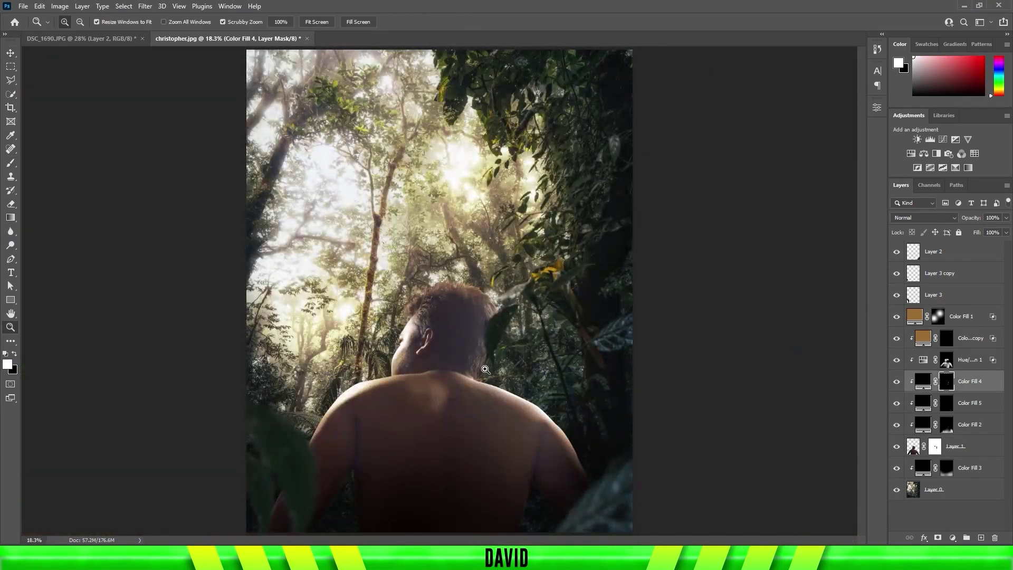
scroll(482, 373, up, 3)
key(x)
scroll(482, 373, down, 3)
scroll(757, 354, up, 1)
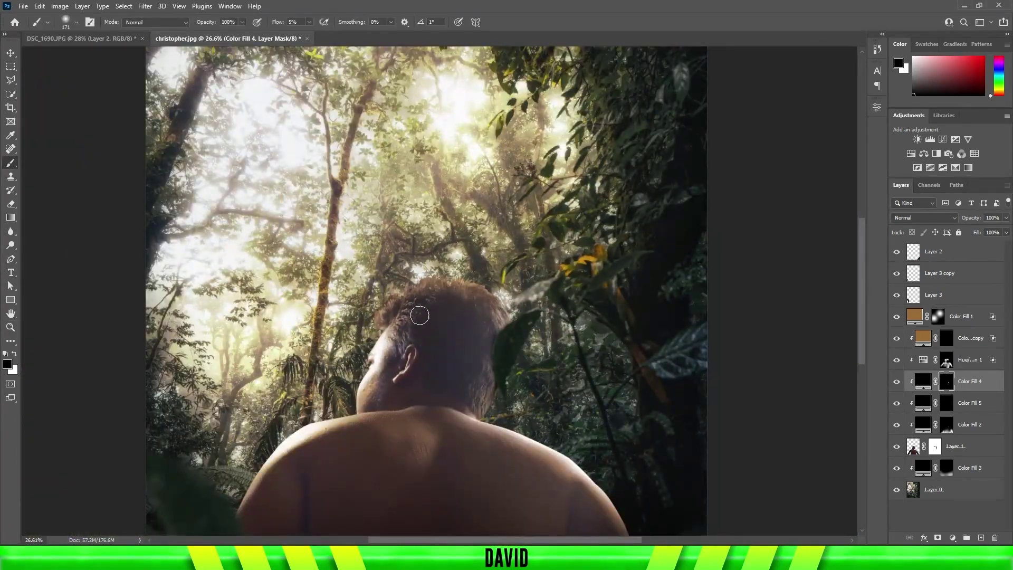
Step: Enlarge Layer 2 to about 111% and drag the dust-speck image into the document
click(962, 316)
key(v)
scroll(562, 200, down, 1)
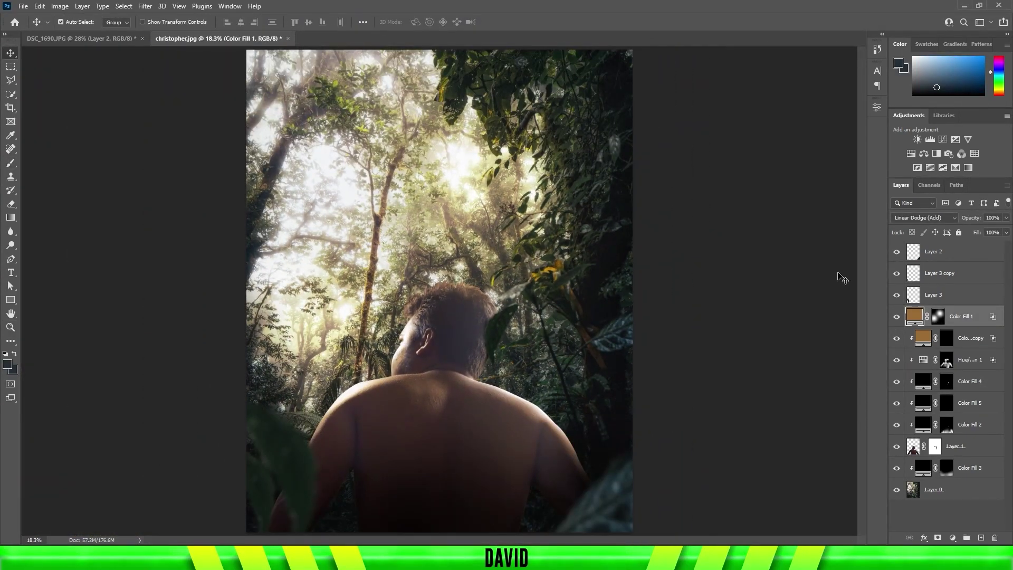
click(940, 261)
key(ctrl+t)
drag(605, 511, 611, 451)
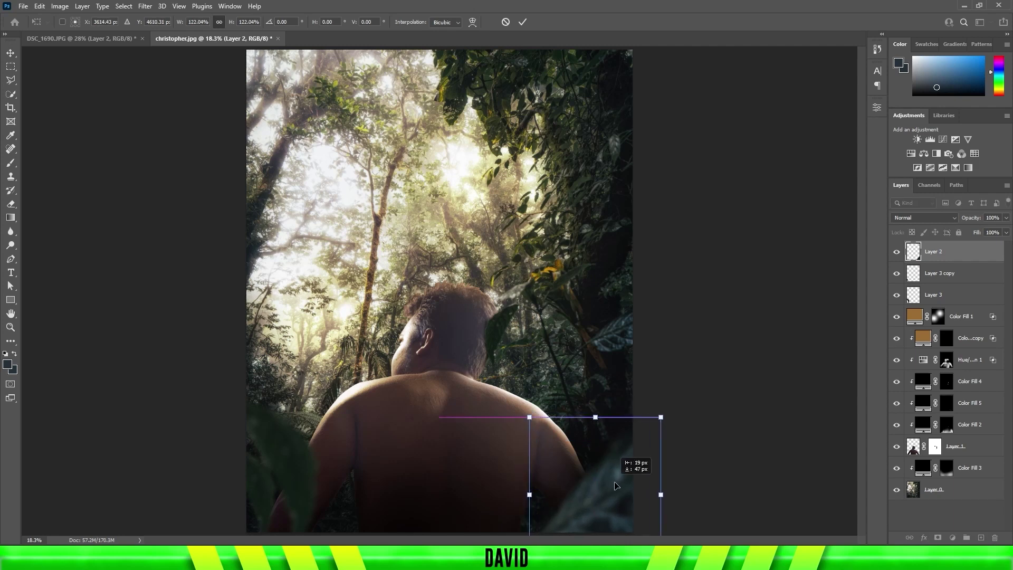
key(Return)
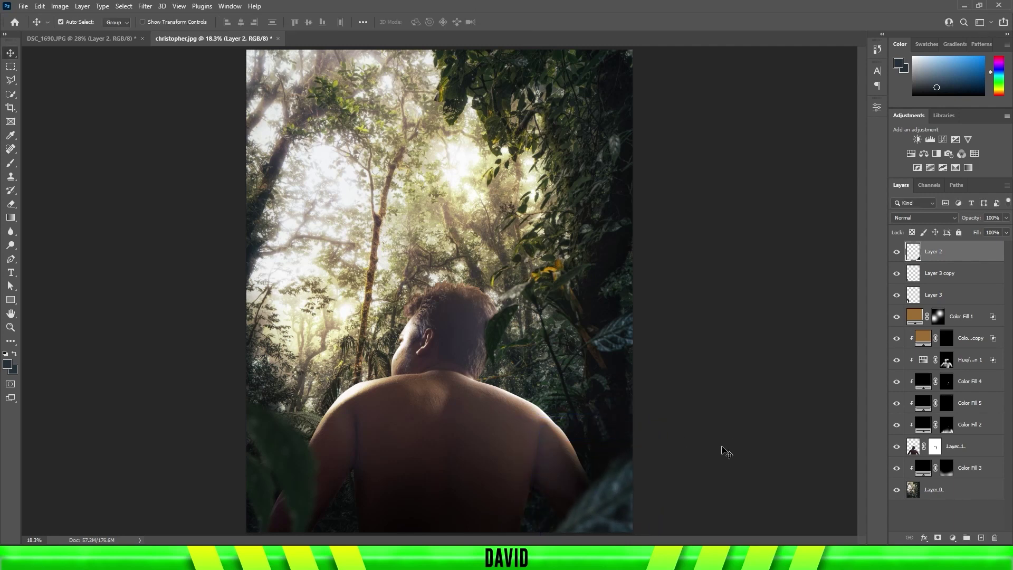
drag(724, 453, 538, 419)
Step: Place the dust-speck image below Color Fill 1, rotated and scaled over the man's back
key(Return)
key(t)
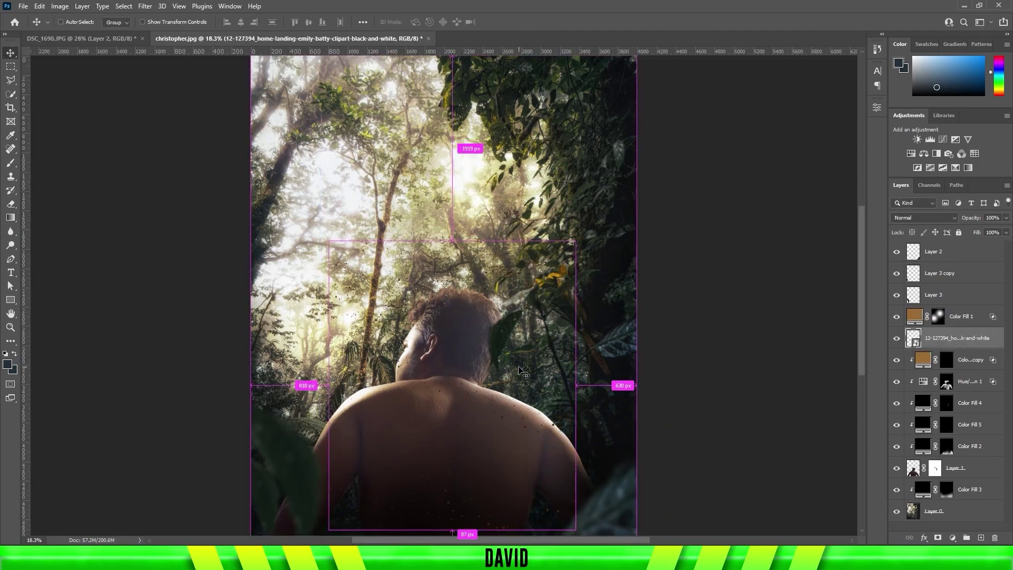
drag(947, 253, 944, 351)
key(ctrl+t)
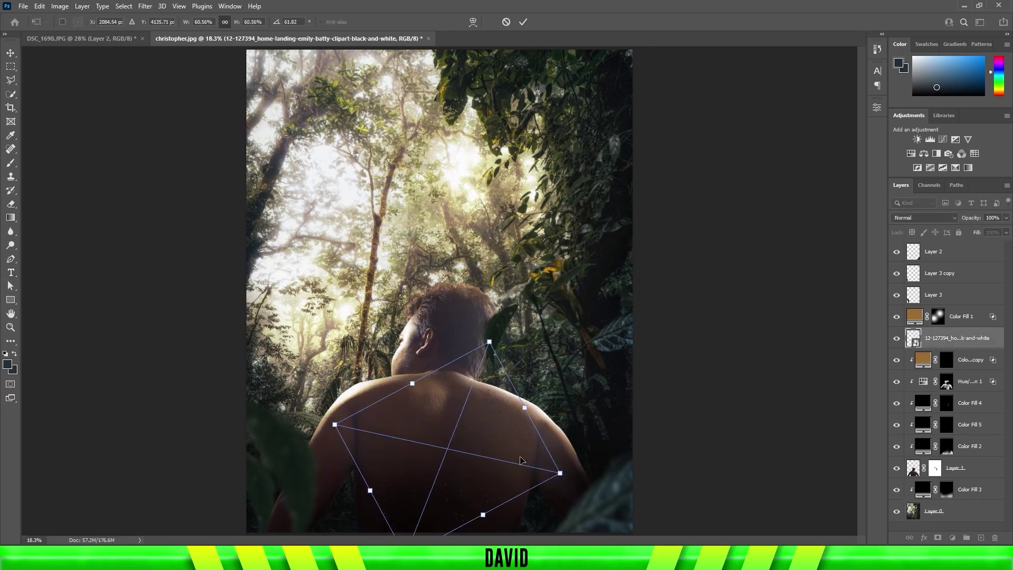
drag(550, 485, 498, 413)
key(ctrl+plus)
key(ctrl+plus)
scroll(478, 408, up, 3)
scroll(478, 408, down, 2)
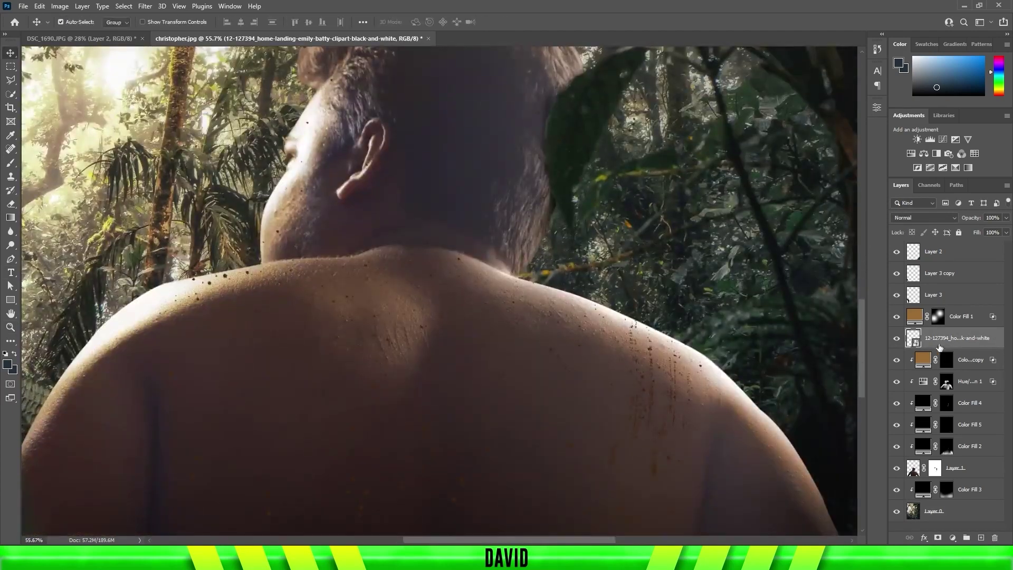
mouse_move(653, 297)
mouse_down()
mouse_move(653, 388)
mouse_move(576, 411)
mouse_up()
key(ctrl+minus)
key(ctrl+minus)
key(Return)
Step: Give the dust layer a tan Color Overlay layer style
double_click(955, 341)
click(627, 294)
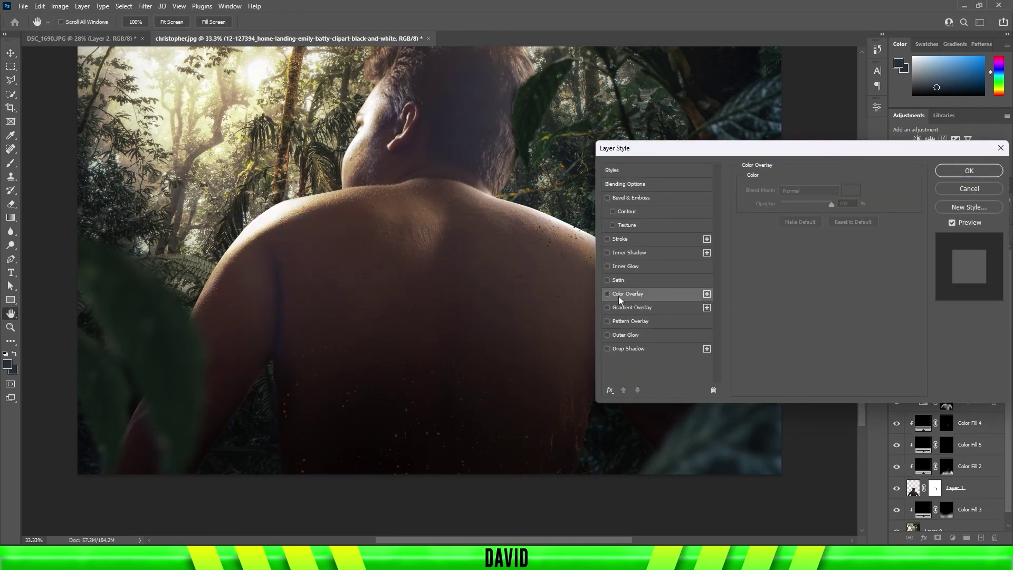
click(851, 190)
drag(793, 354, 794, 388)
click(724, 350)
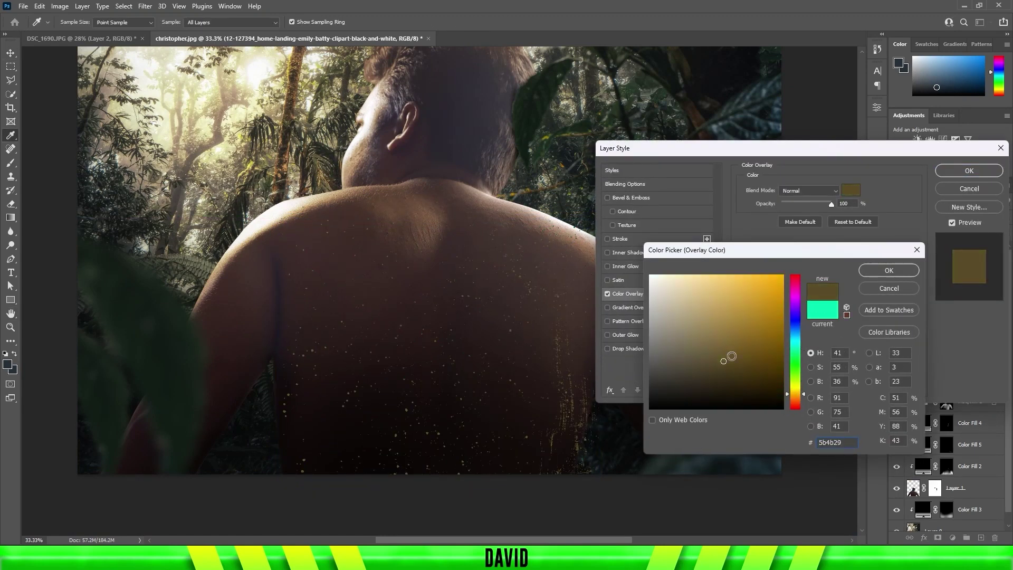
click(889, 270)
click(969, 171)
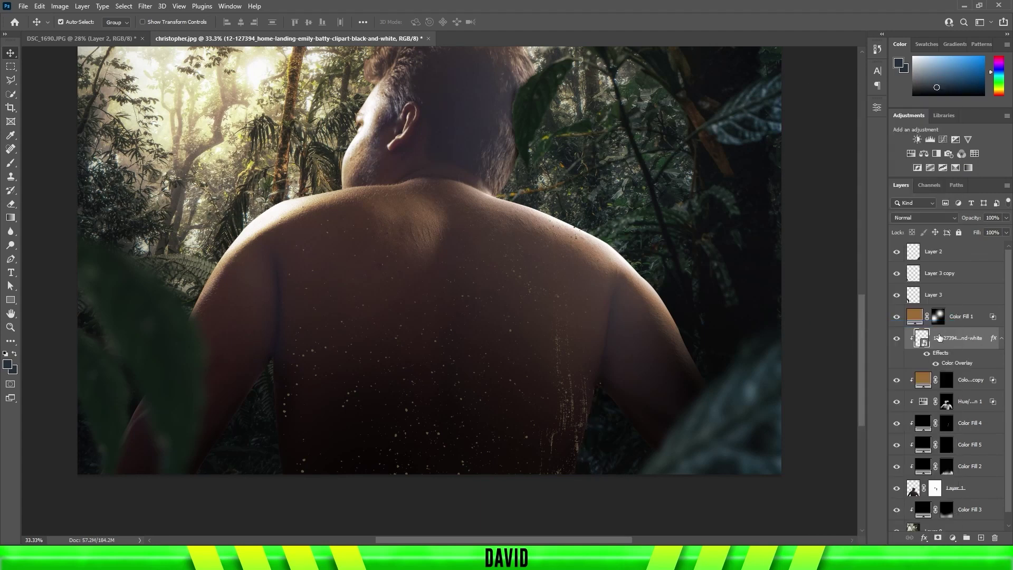
Step: Reposition and stretch the dust specks to cover the whole back
key(ctrl+t)
drag(563, 370, 662, 363)
drag(288, 364, 217, 365)
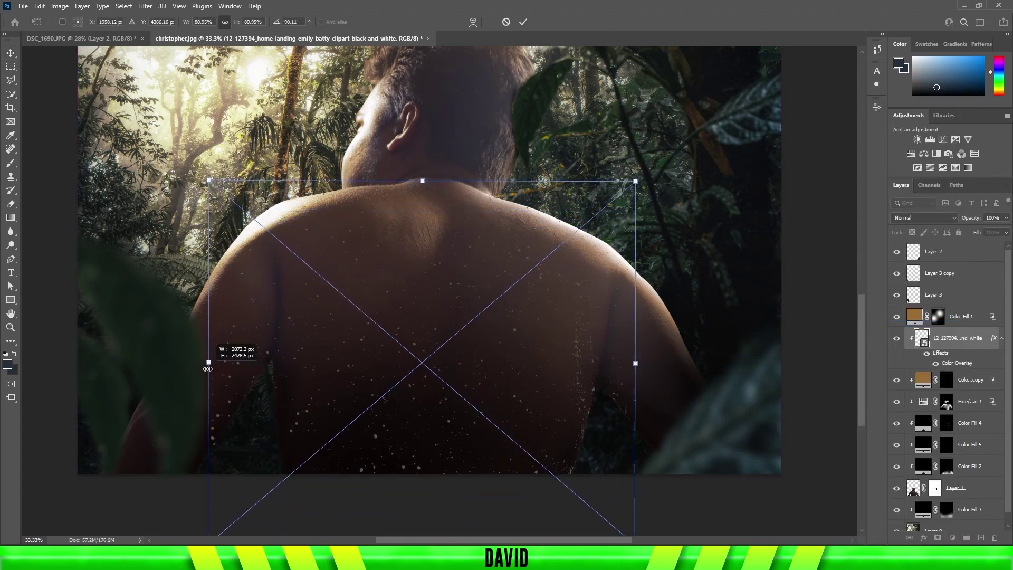
key(Return)
Step: Add a layer mask to the dust layer and switch to the Brush tool
double_click(955, 337)
click(969, 170)
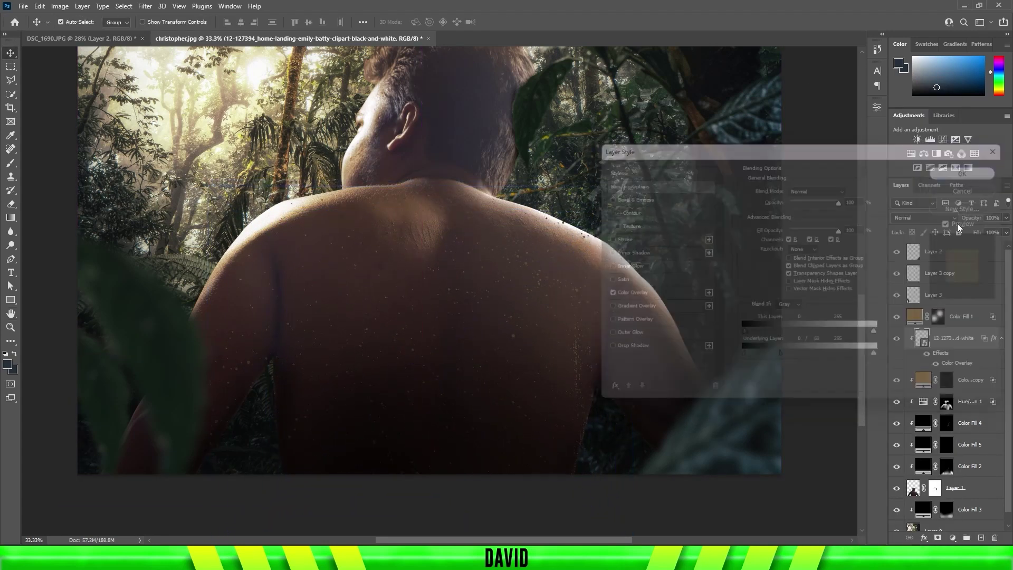
click(943, 338)
key(b)
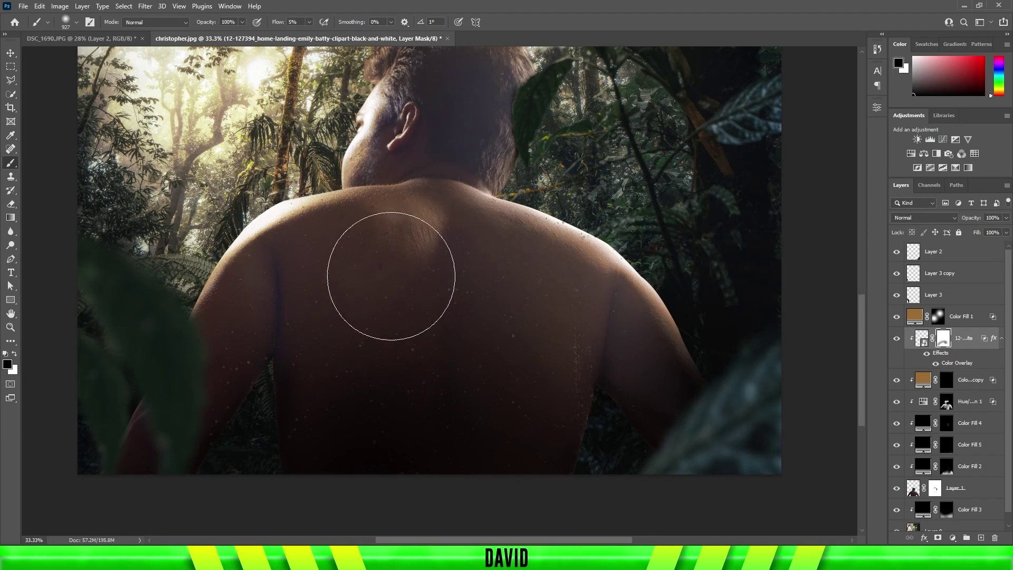
click(943, 338)
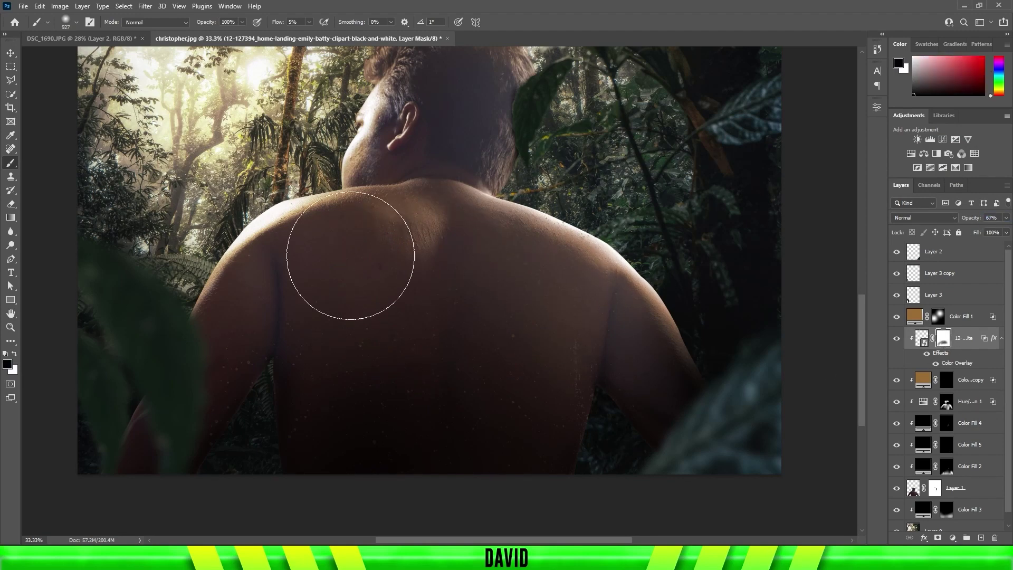
scroll(668, 410, up, 3)
key(z)
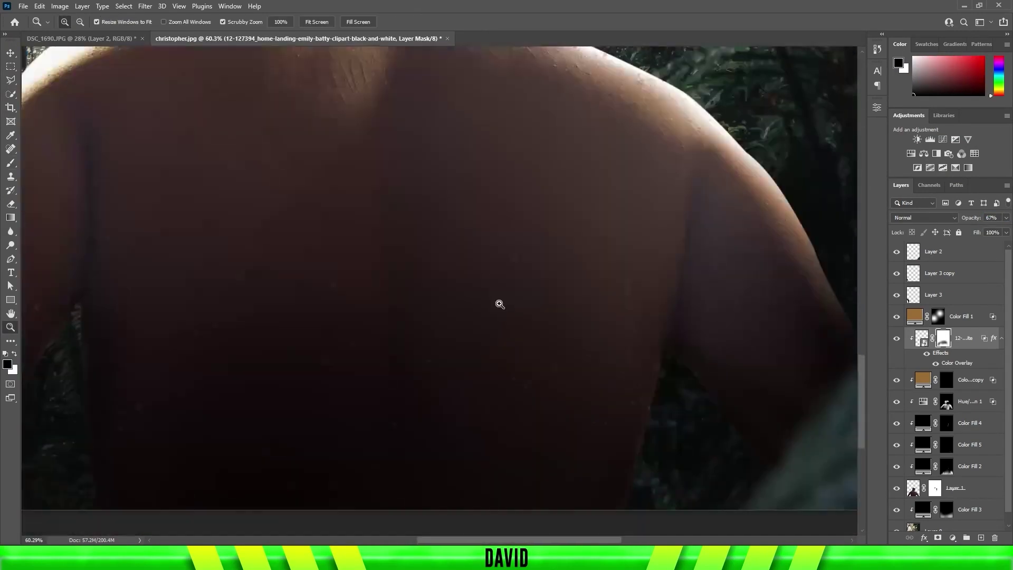
click(995, 219)
text(85)
scroll(561, 236, down, 2)
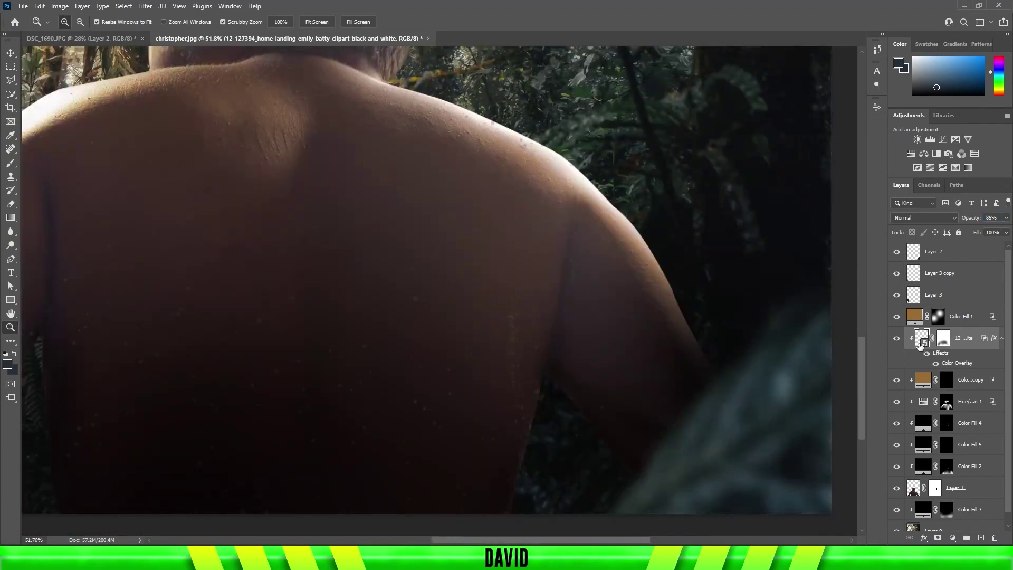
Step: Shift the dust layer's Color Overlay from tan to brown
double_click(957, 363)
click(850, 190)
click(798, 384)
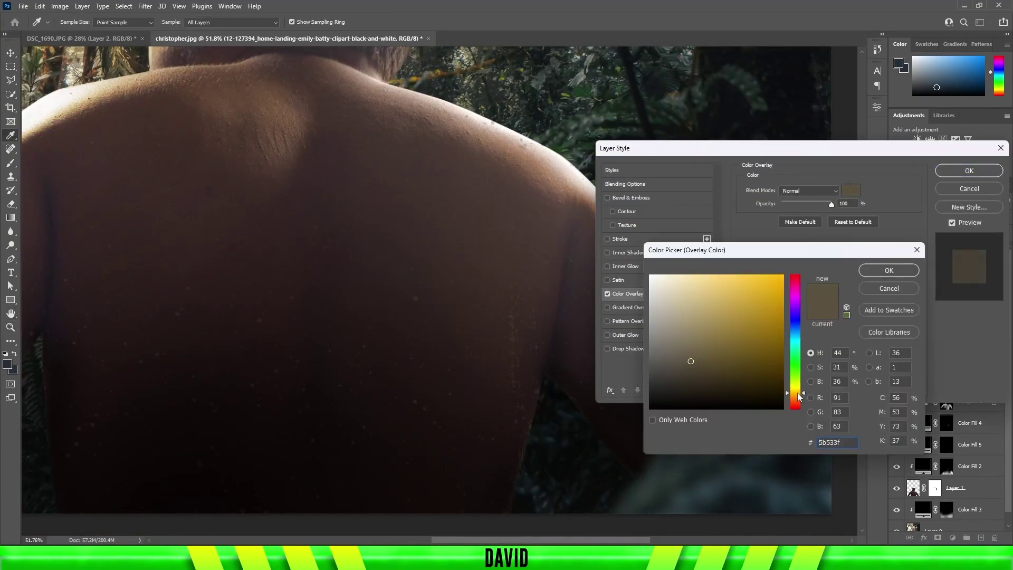
drag(799, 386, 800, 400)
click(874, 274)
key(Return)
key(ctrl+0)
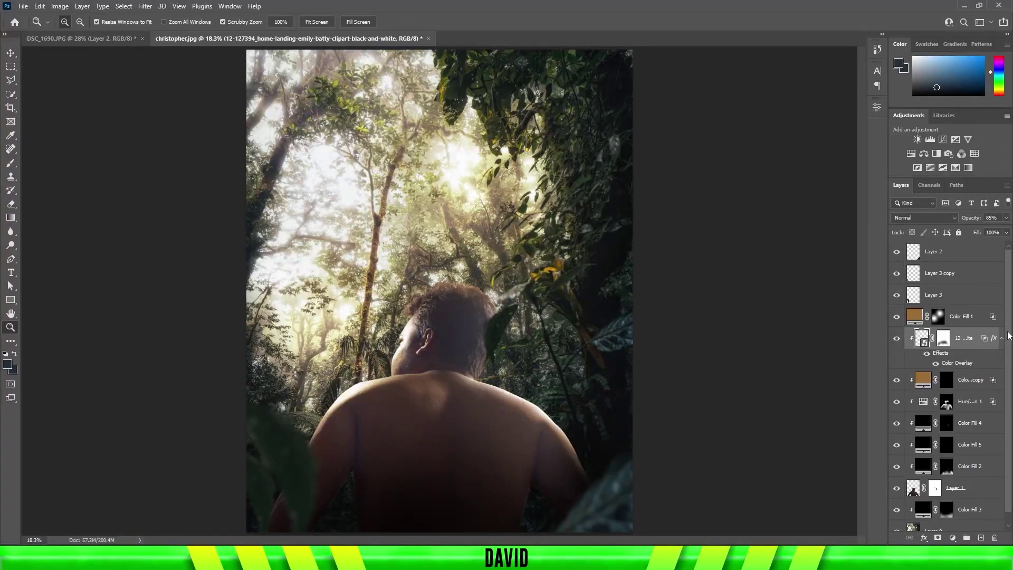
Step: Try a Vibrance adjustment above the dust layer, then delete it
click(968, 139)
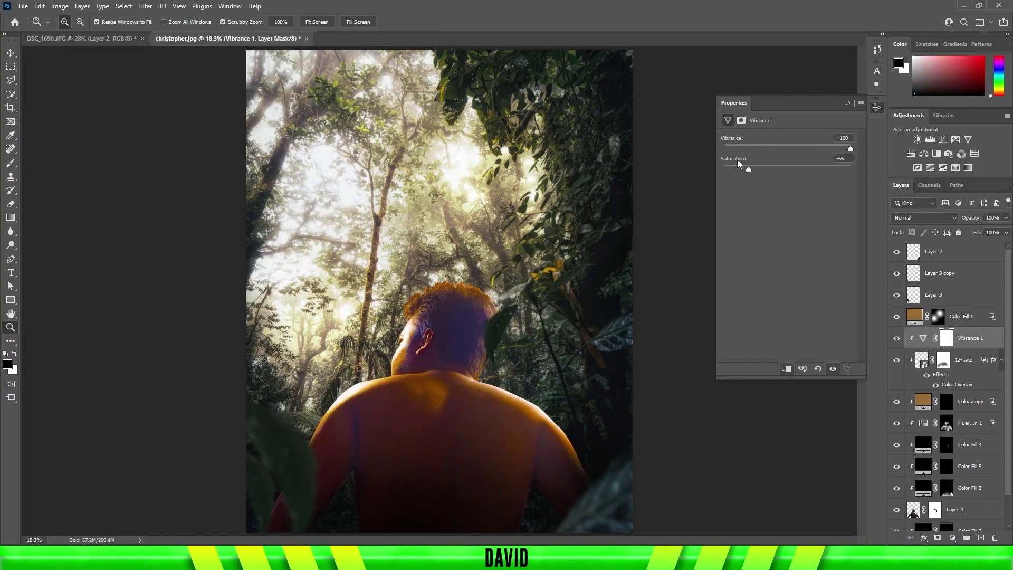
drag(738, 164, 727, 169)
drag(851, 149, 739, 166)
key(Delete)
Step: Add a Brightness/Contrast adjustment with an inverted mask, painting it in beside the neck
click(917, 140)
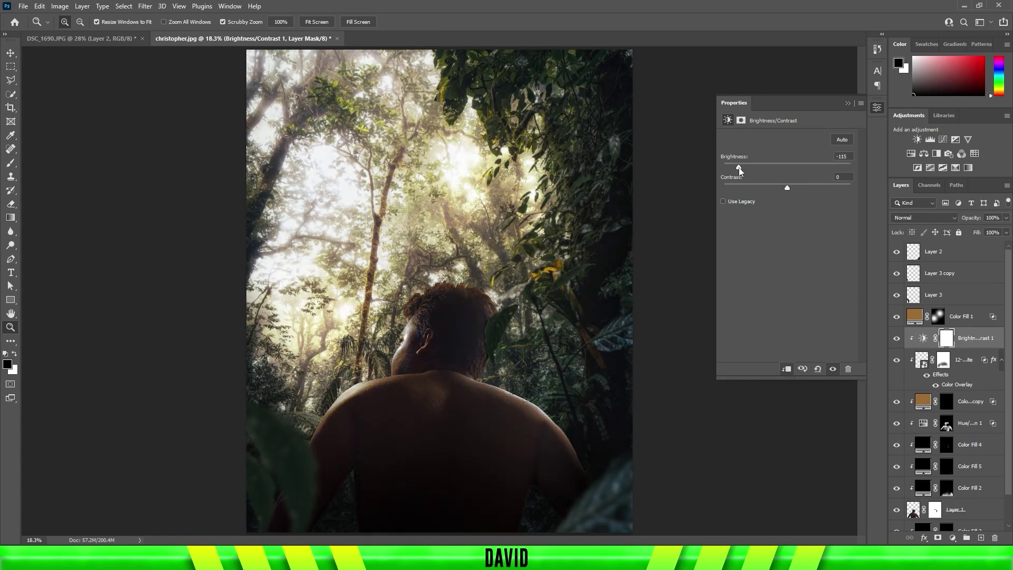
click(848, 102)
key(ctrl+i)
key(b)
scroll(706, 362, up, 5)
key(x)
mouse_move(521, 346)
mouse_down()
mouse_move(525, 265)
mouse_move(575, 184)
mouse_move(525, 388)
mouse_up()
Step: Paint the Brightness/Contrast mask in black and white over the back and shoulders with a resized brush
scroll(574, 392, down, 2)
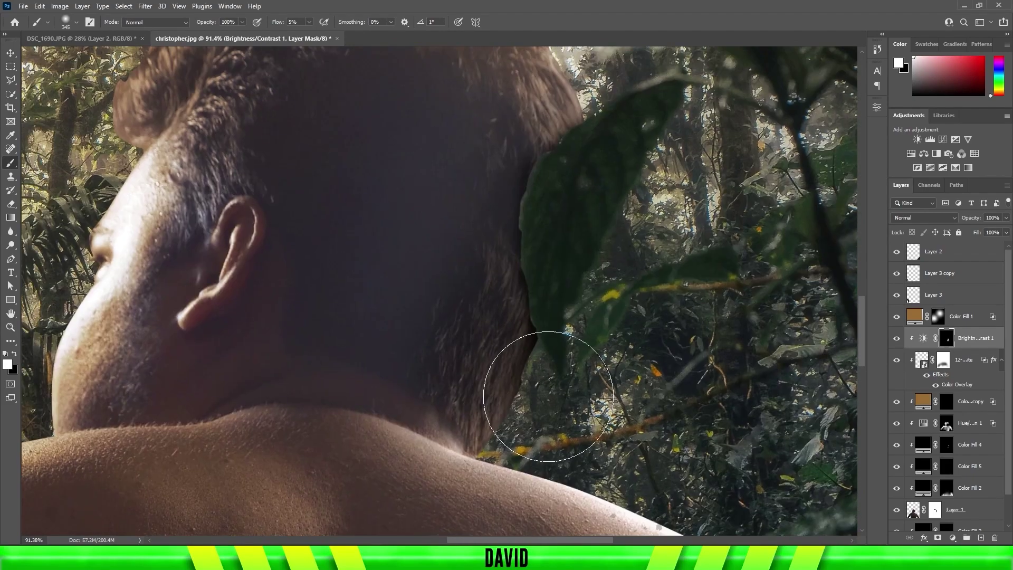
scroll(559, 382, down, 1)
scroll(552, 375, down, 1)
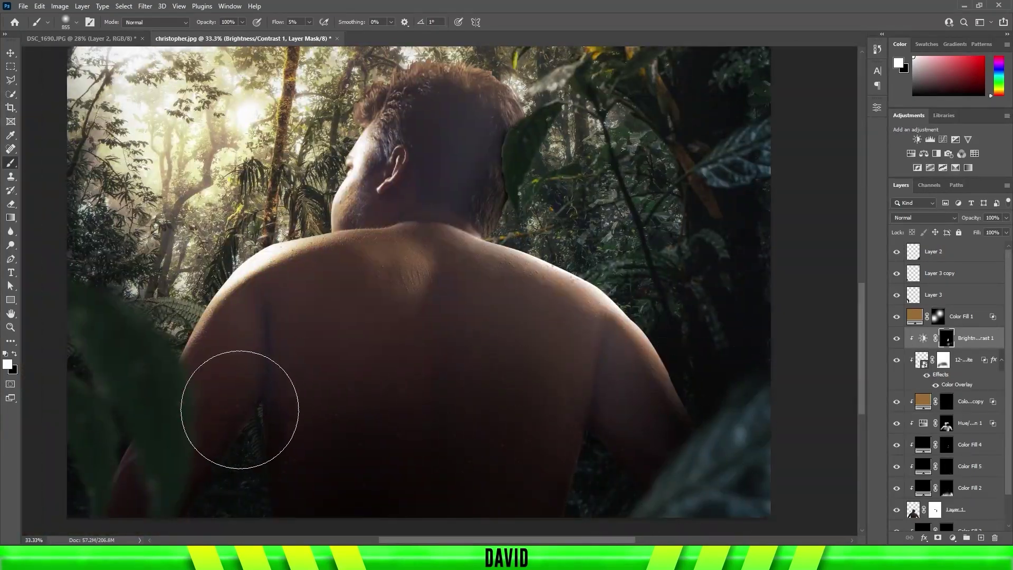
scroll(430, 227, up, 2)
scroll(526, 264, left, 1)
scroll(522, 481, down, 2)
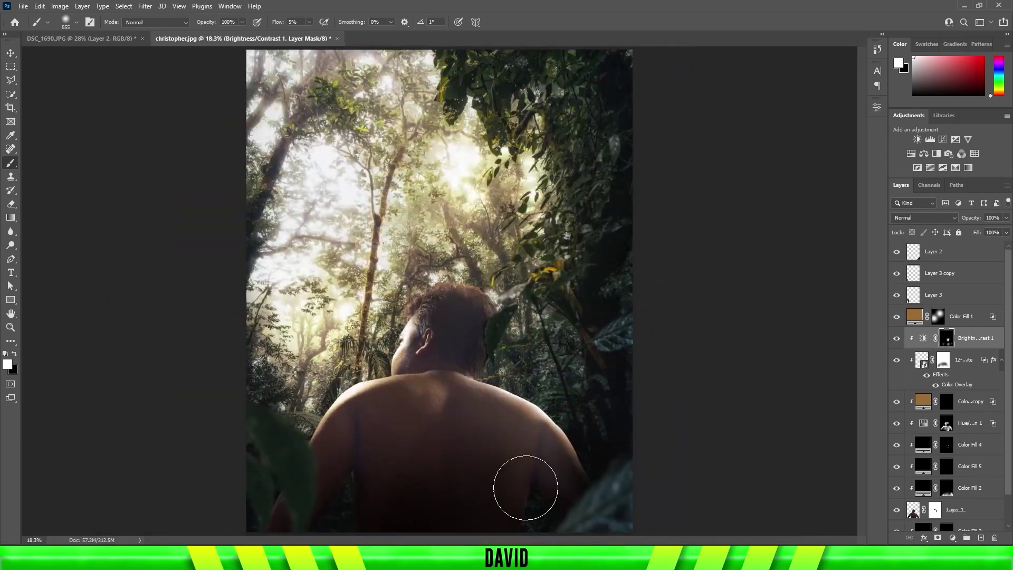
scroll(662, 429, up, 4)
scroll(425, 355, down, 3)
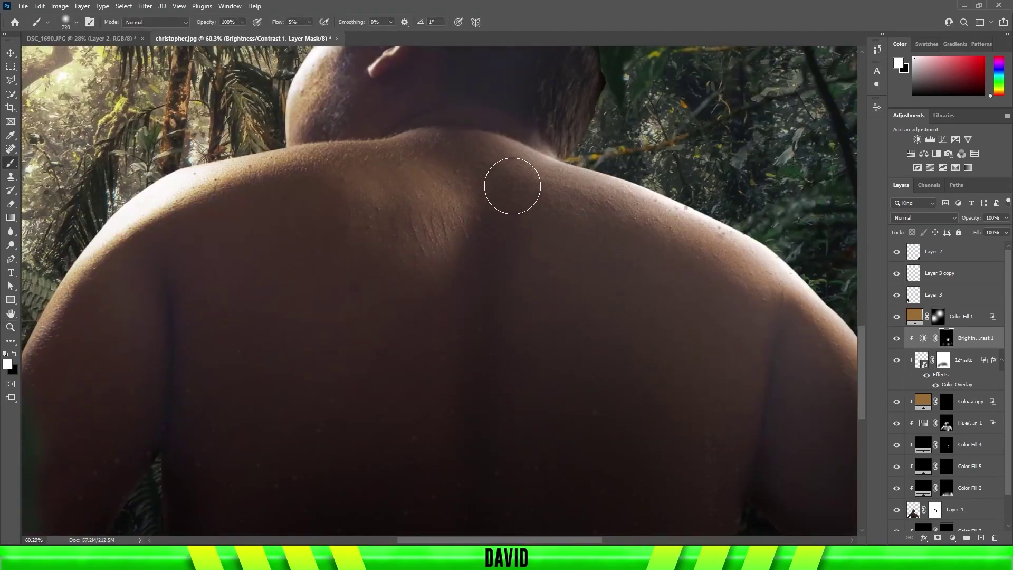
scroll(430, 486, left, 2)
scroll(240, 323, left, 3)
scroll(649, 400, down, 2)
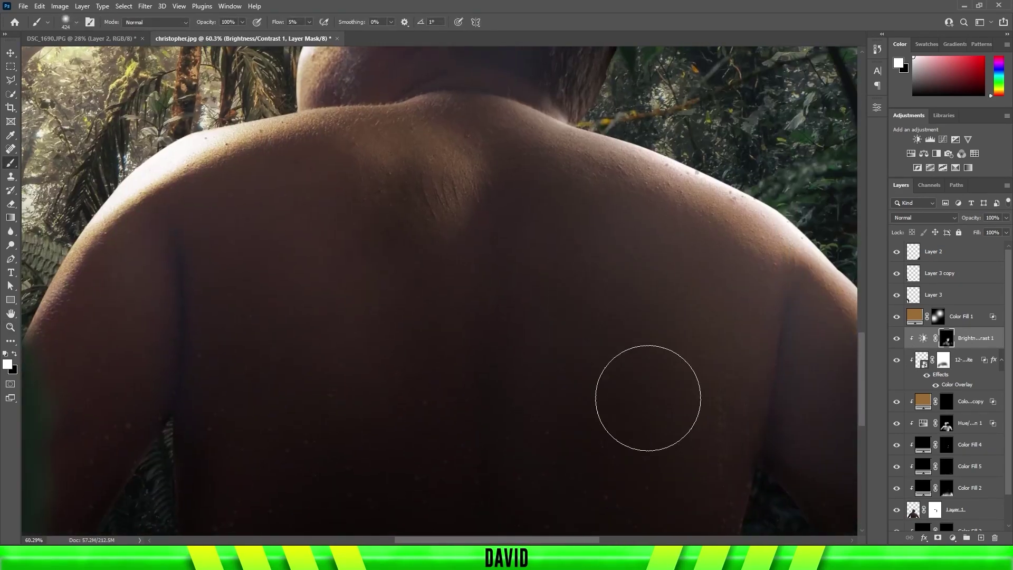
scroll(649, 400, down, 2)
scroll(584, 464, up, 3)
scroll(557, 401, up, 2)
scroll(558, 400, down, 3)
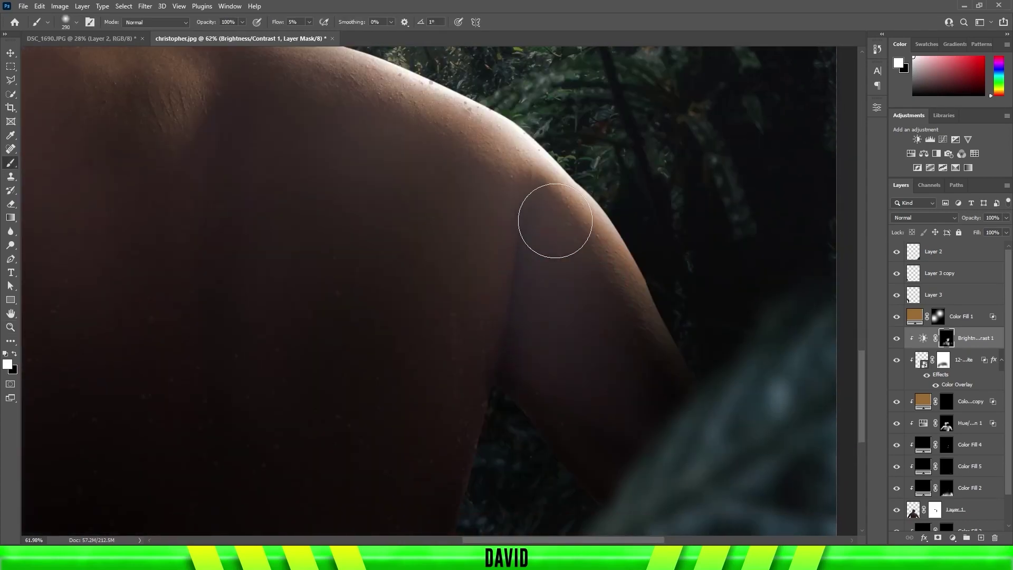
scroll(595, 418, left, 5)
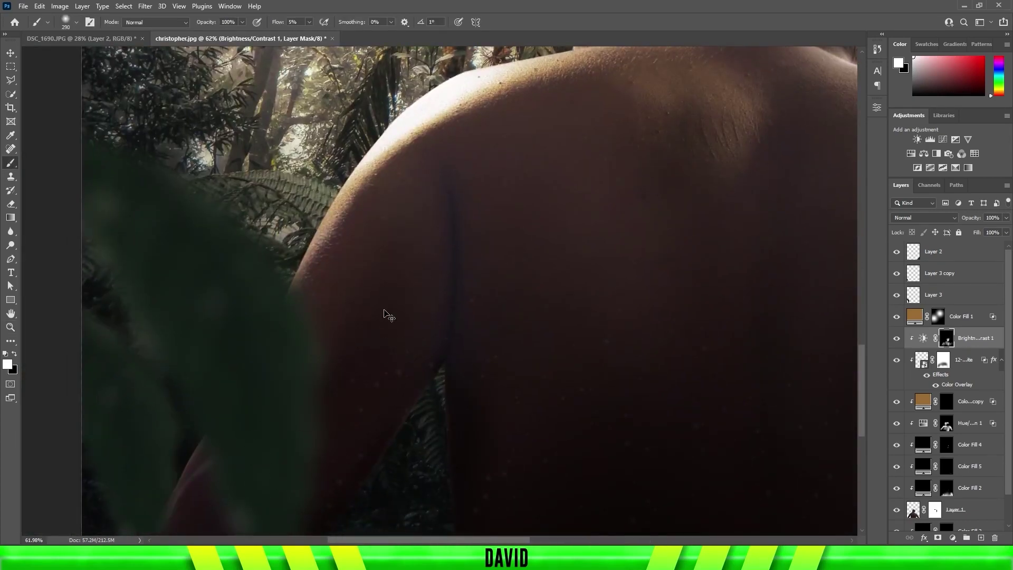
key(ctrl+0)
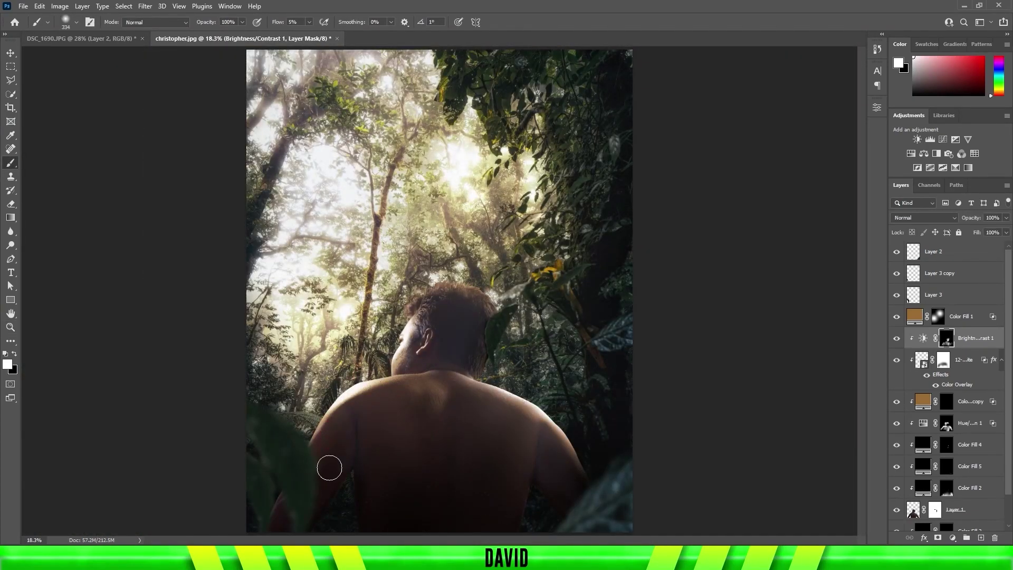
scroll(517, 427, up, 5)
scroll(422, 343, down, 2)
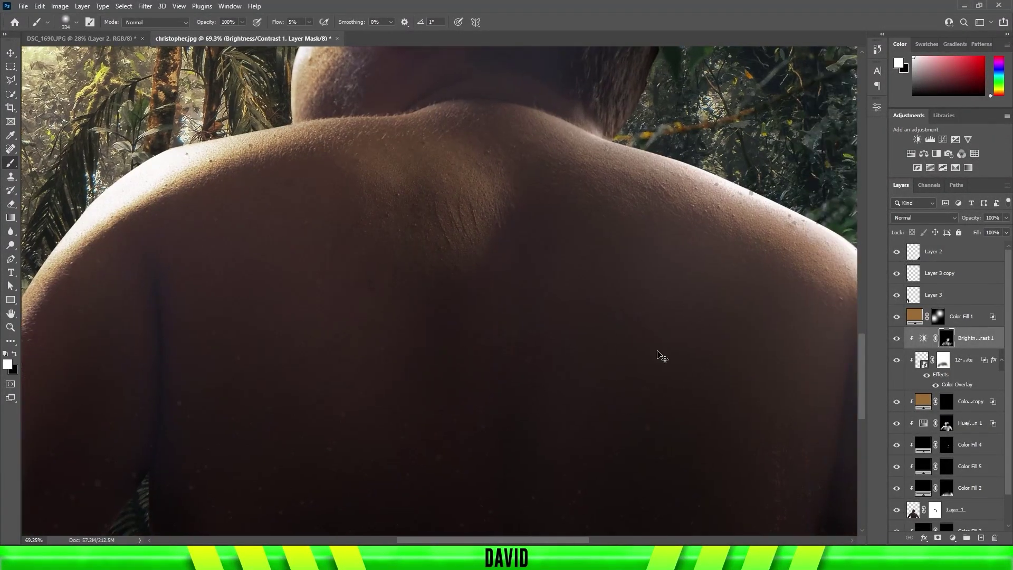
key(ctrl+0)
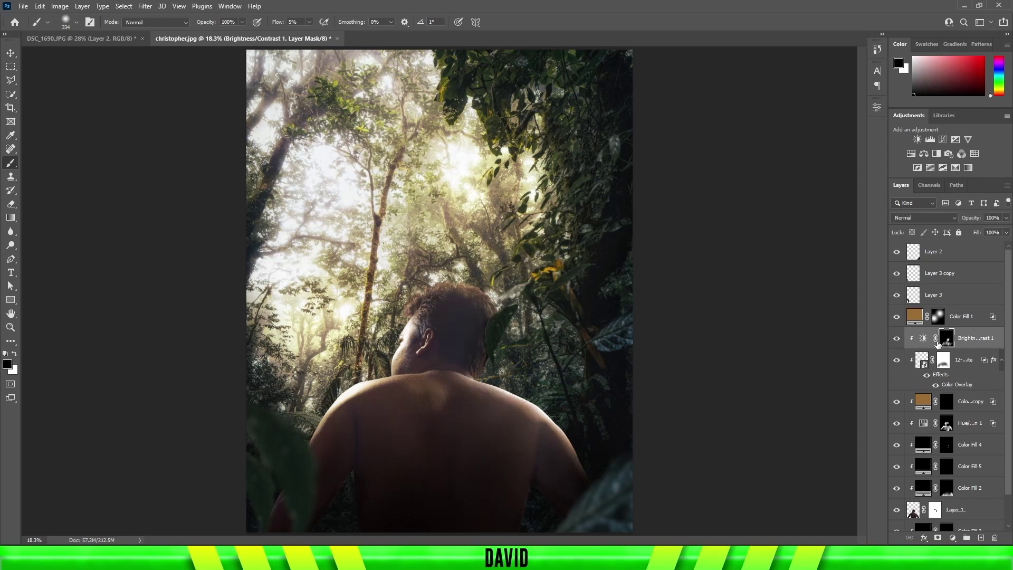
key(x)
drag(392, 446, 423, 455)
scroll(618, 454, up, 5)
key(x)
drag(633, 313, 506, 315)
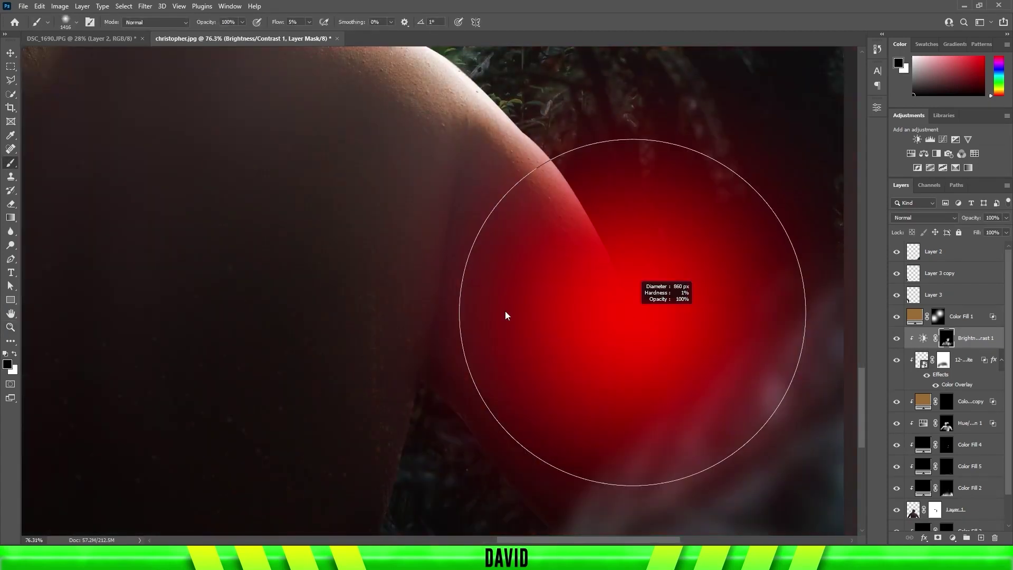
key(x)
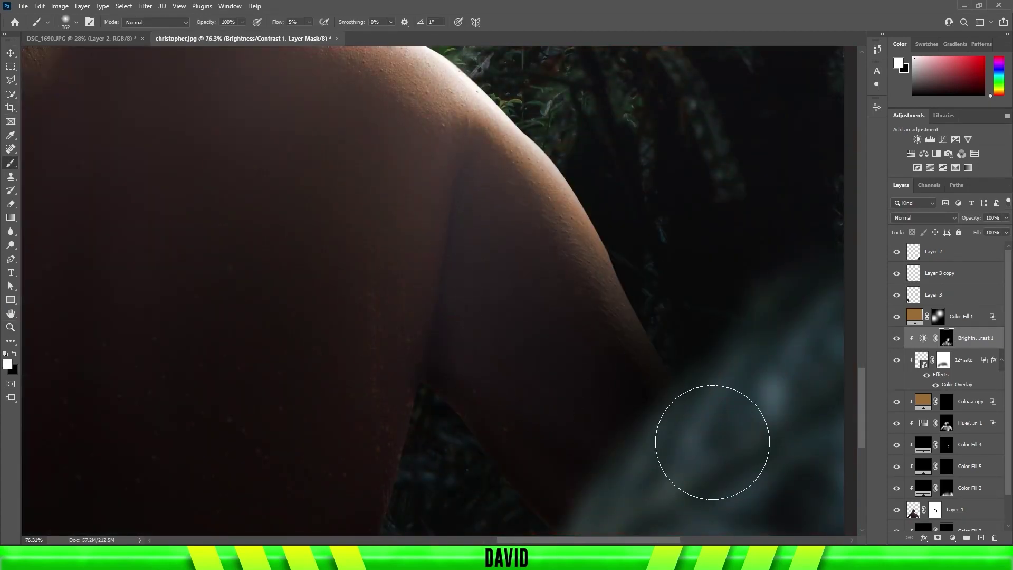
key(ctrl+0)
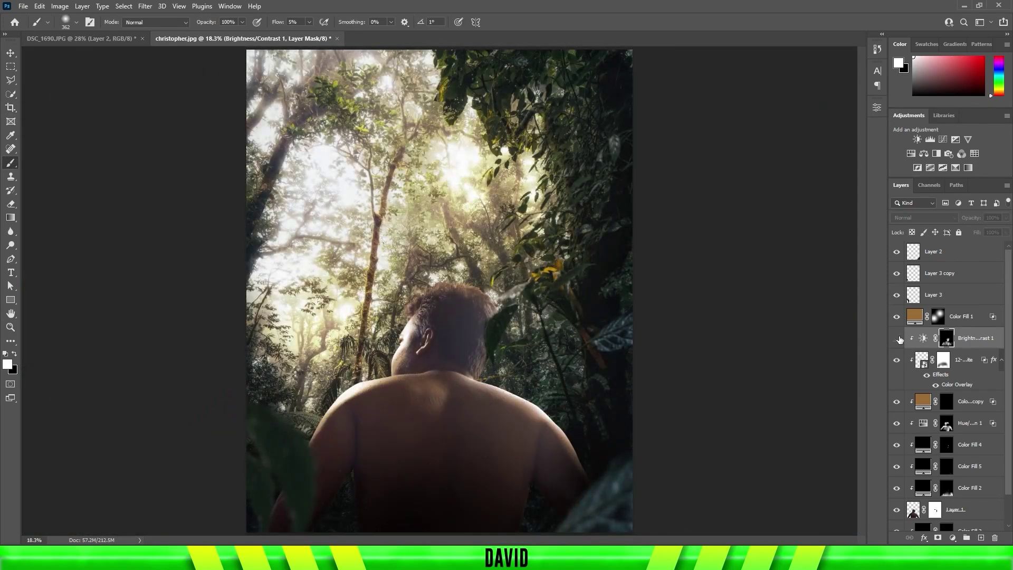
Step: Stamp visible layers into a new layer and shape its Camera Raw tone curve, boosting blue highlights
key(ctrl+shift+alt+e)
key(ctrl+shift+a)
click(866, 457)
drag(911, 255, 911, 260)
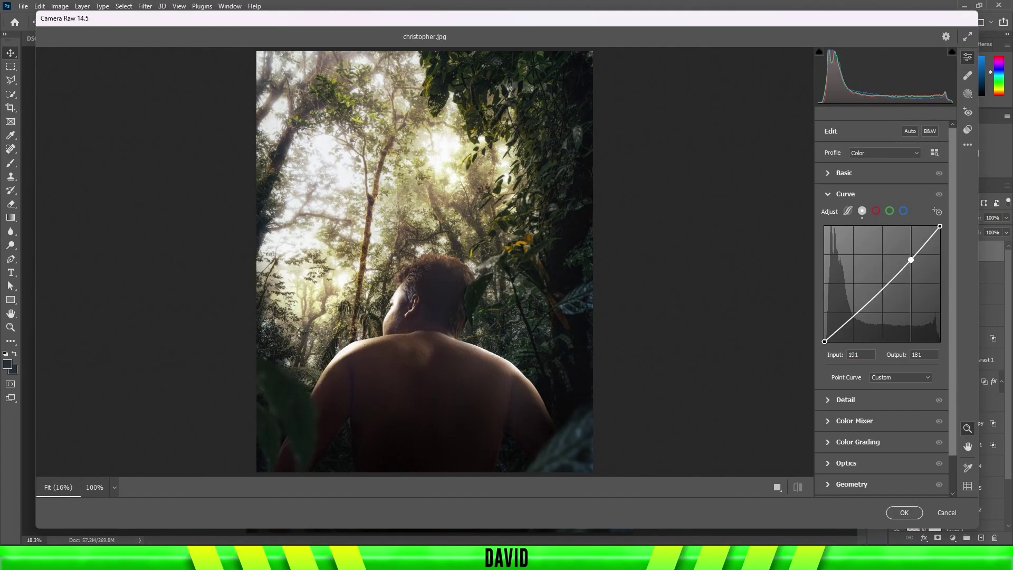
drag(940, 226, 938, 226)
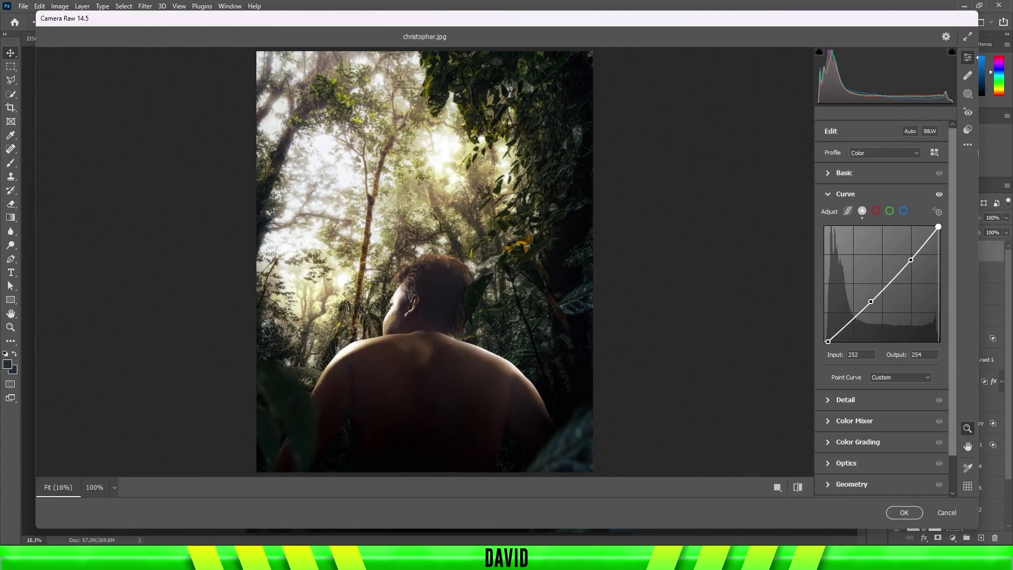
click(902, 211)
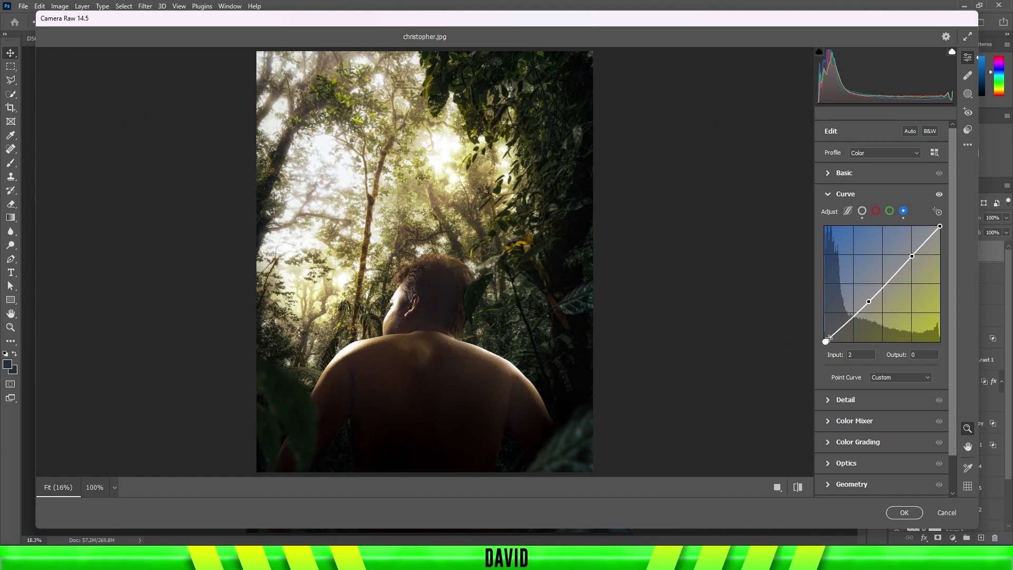
drag(940, 226, 933, 226)
Step: Raise the highlights, lower clarity slightly, and tint the midtones blue in Color Grading
key(ctrl+1)
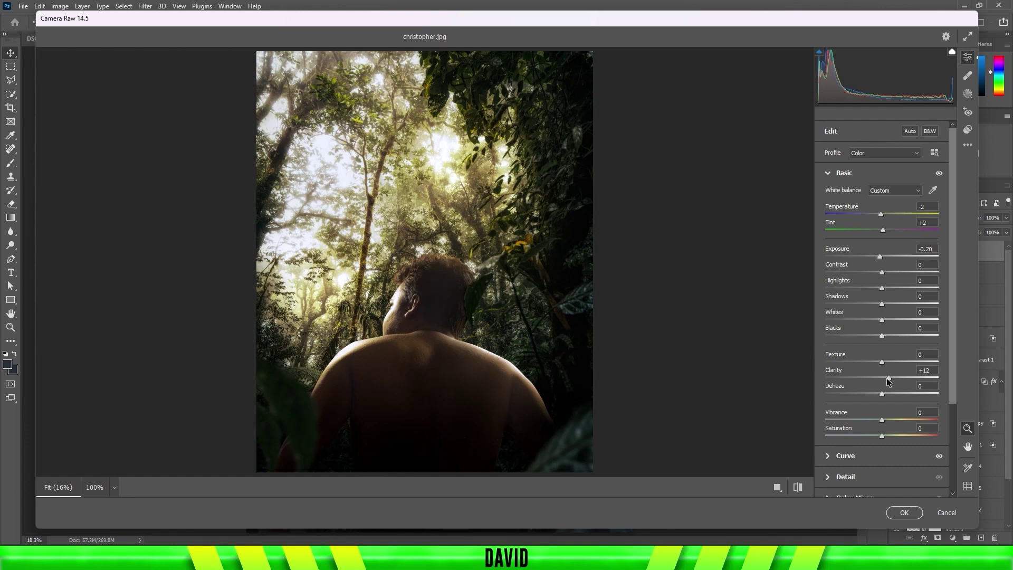
drag(889, 378, 887, 378)
mouse_move(882, 287)
mouse_down()
mouse_move(896, 288)
mouse_move(880, 304)
mouse_move(891, 320)
mouse_up()
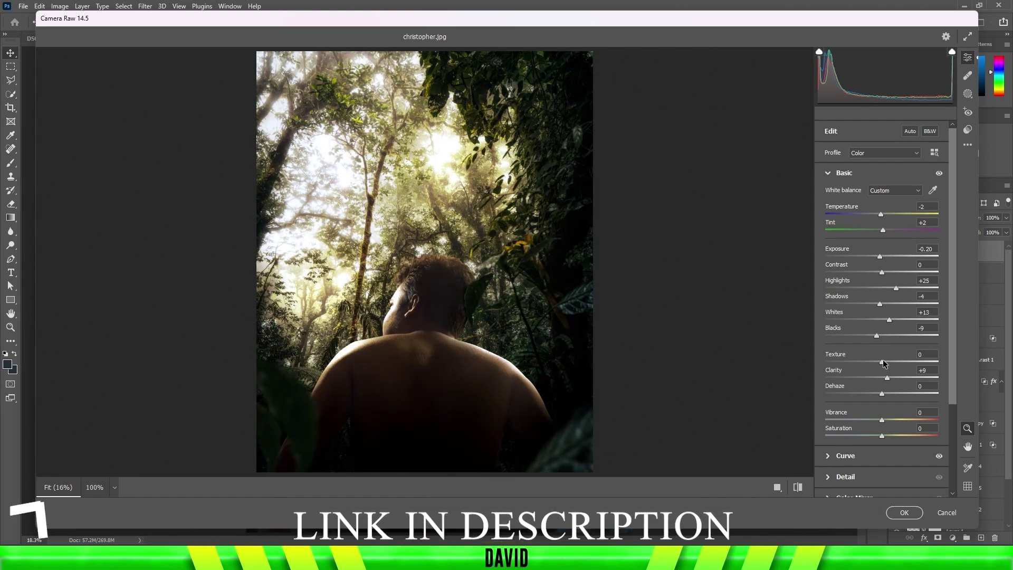
click(845, 477)
click(884, 326)
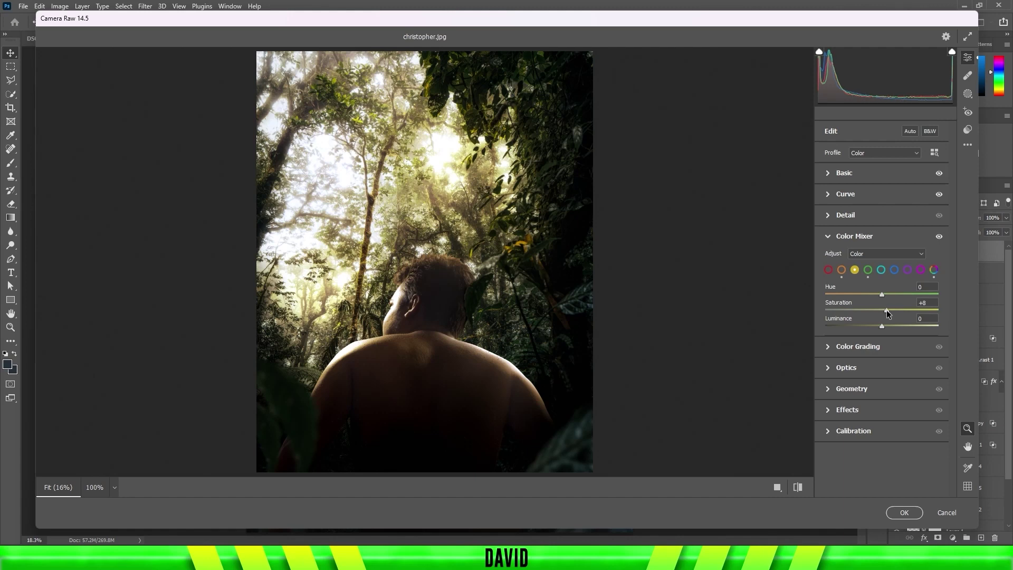
click(880, 348)
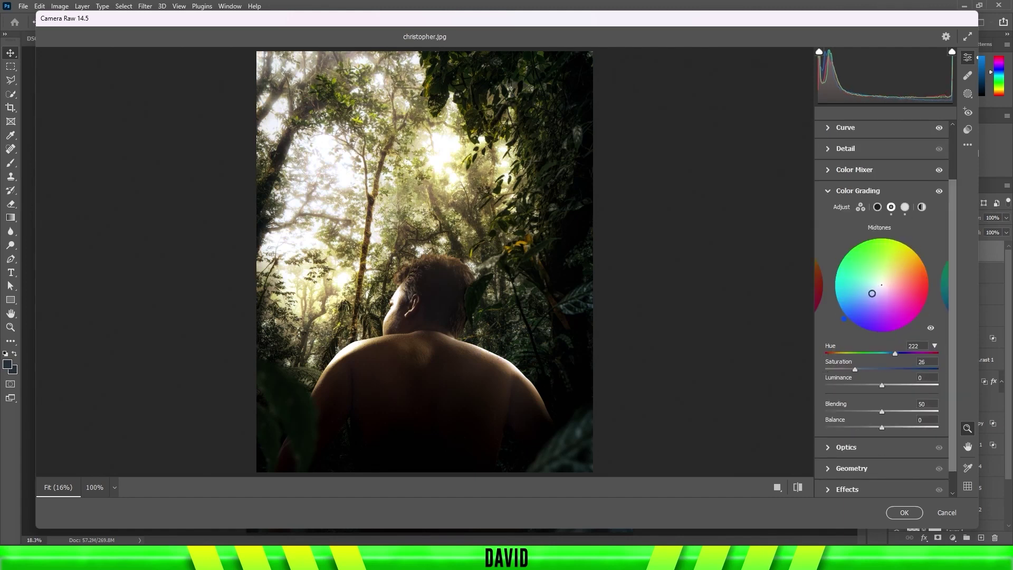
drag(867, 293, 869, 297)
click(968, 93)
Step: Add Select Subject and Select Sky masks, brightening and warming the sky
click(855, 150)
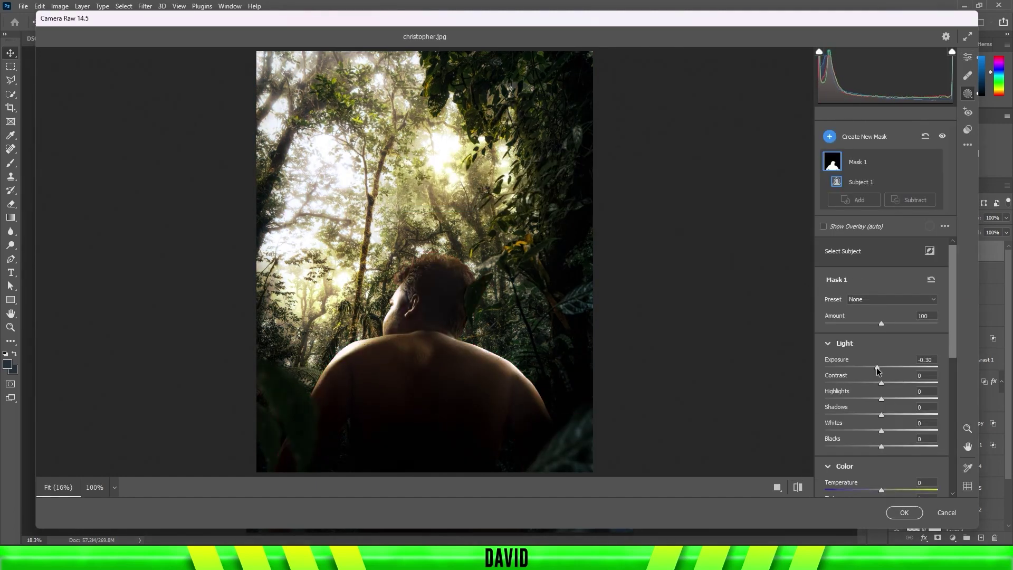
click(830, 137)
click(861, 154)
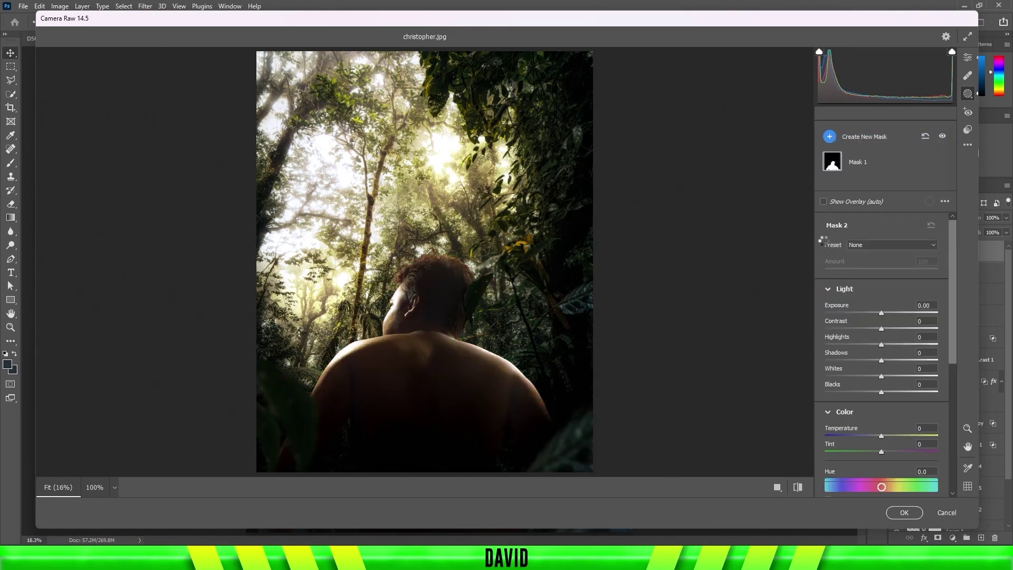
drag(881, 393, 886, 390)
scroll(891, 387, down, 3)
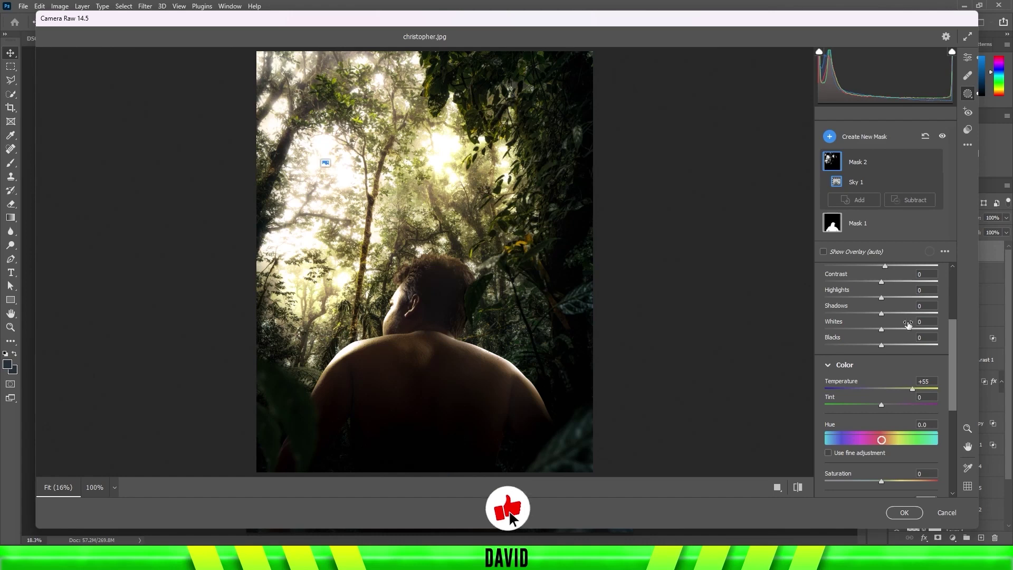
click(855, 199)
click(929, 233)
Step: Darken the image bottom with a linear gradient and add a radial glow left of the man's head
key(g)
drag(461, 474, 461, 366)
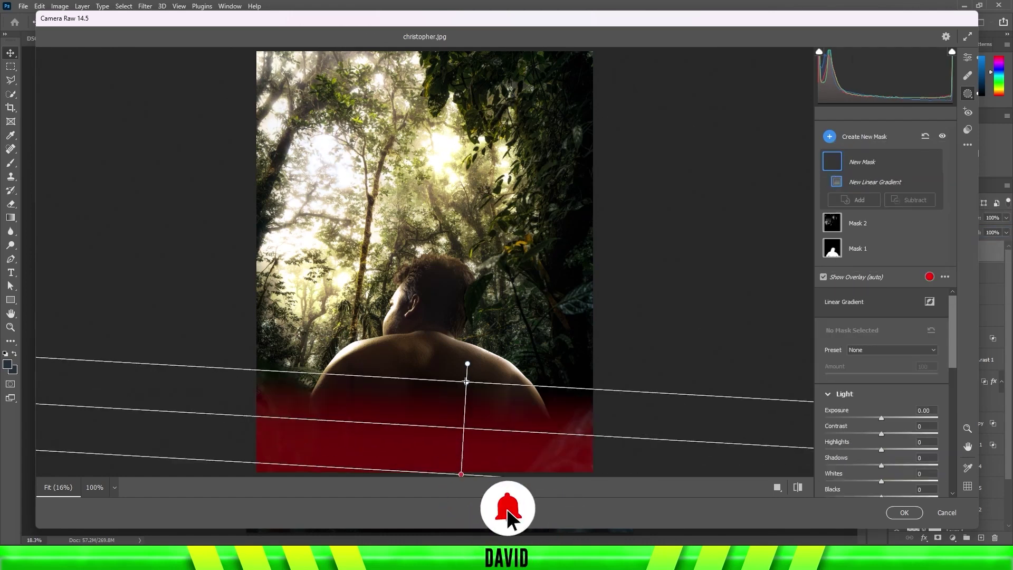
drag(882, 418, 875, 418)
click(842, 136)
click(887, 201)
drag(254, 245, 381, 324)
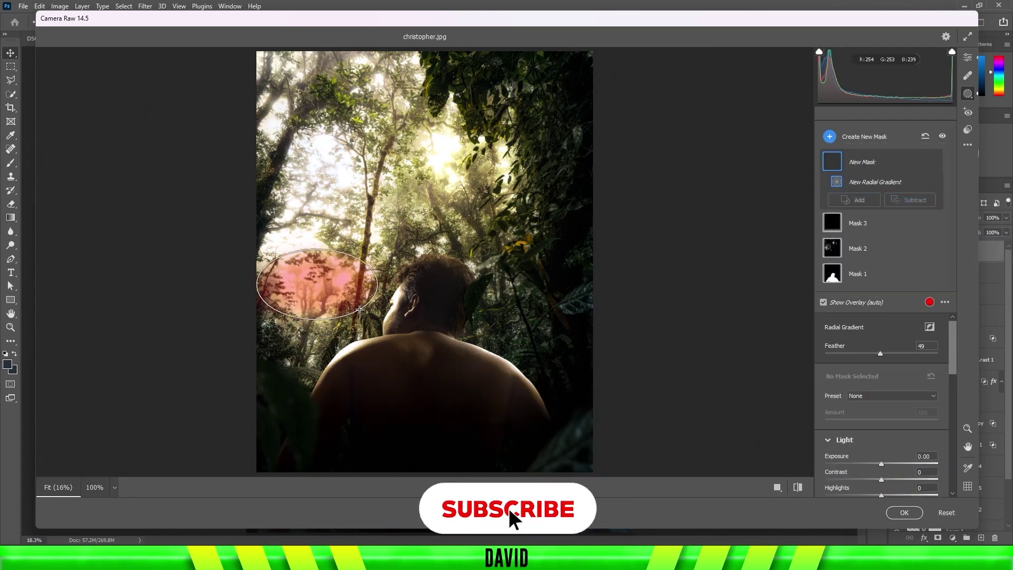
drag(880, 464, 885, 467)
Step: Add a radial glow over the sun at upper centre and revisit the left glow
click(842, 136)
click(876, 199)
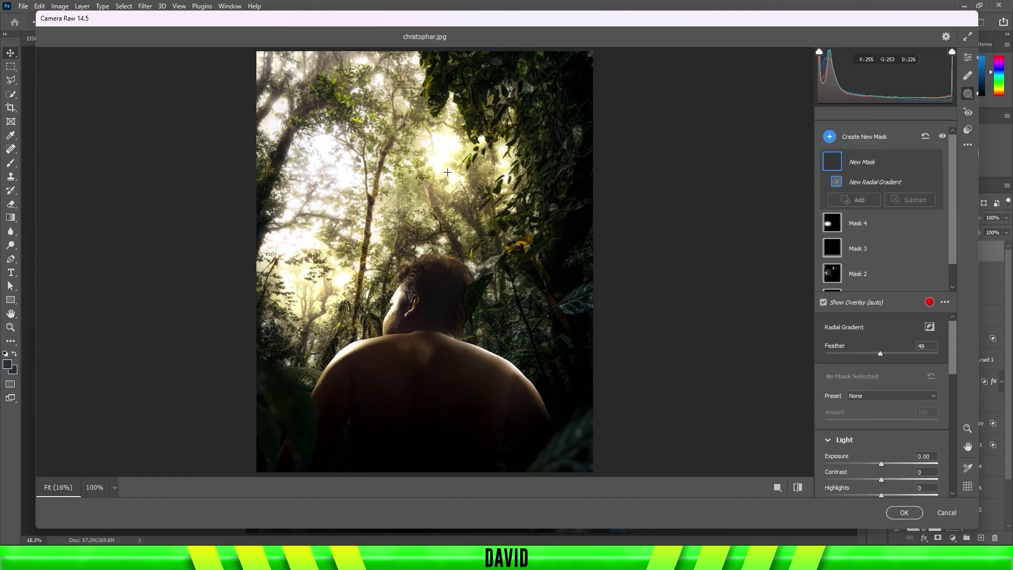
drag(371, 80, 518, 227)
scroll(881, 422, down, 3)
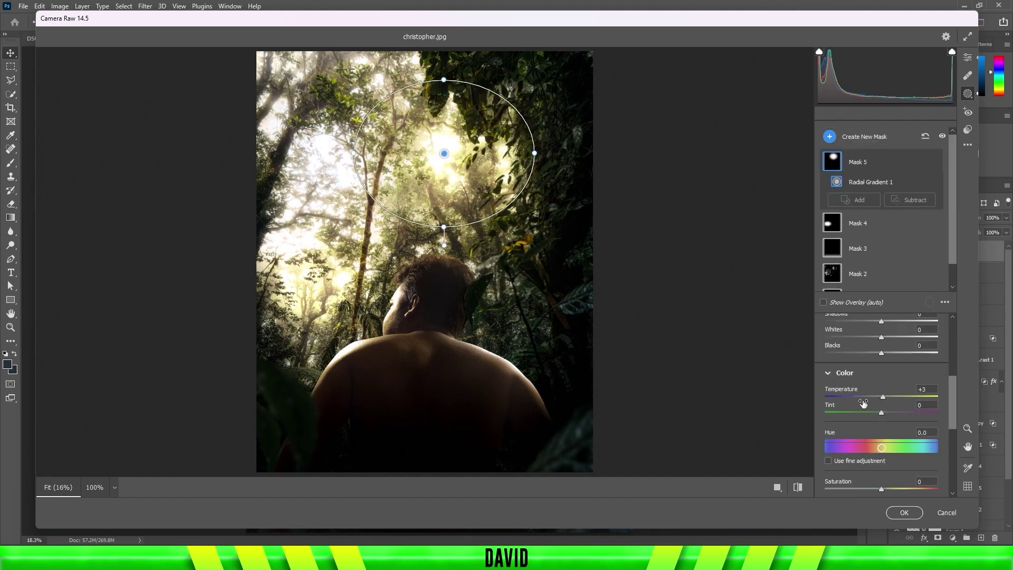
click(858, 223)
scroll(853, 432, down, 3)
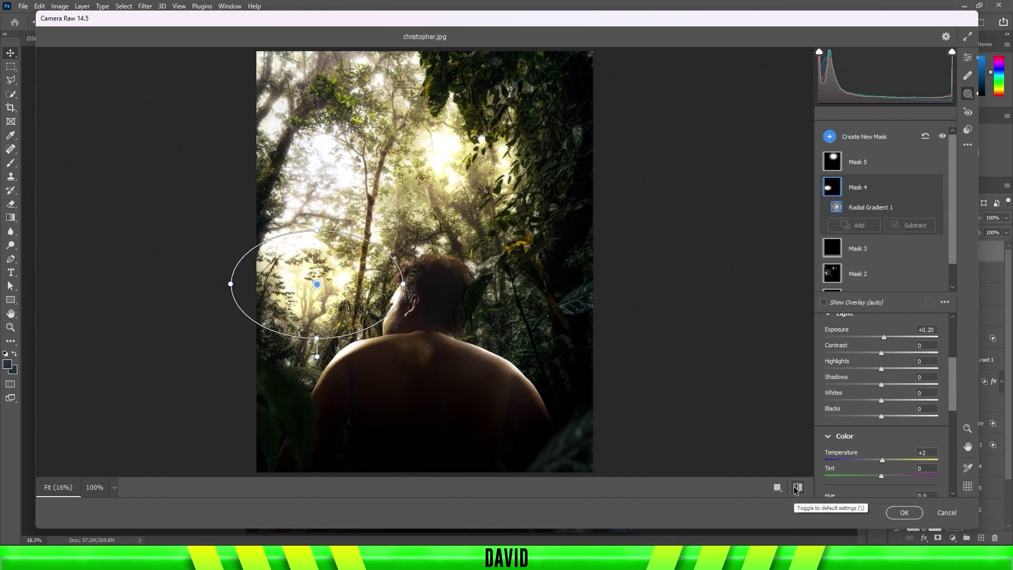
Step: Add linear gradients shading the right side and left edge, then apply the Camera Raw grade
key(g)
drag(610, 140, 417, 208)
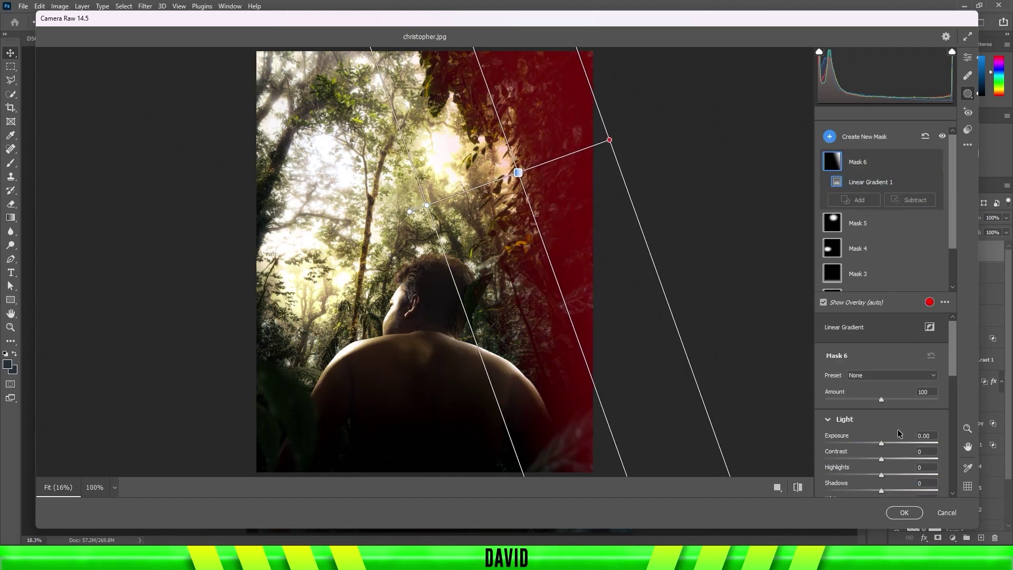
key(g)
drag(236, 270, 306, 270)
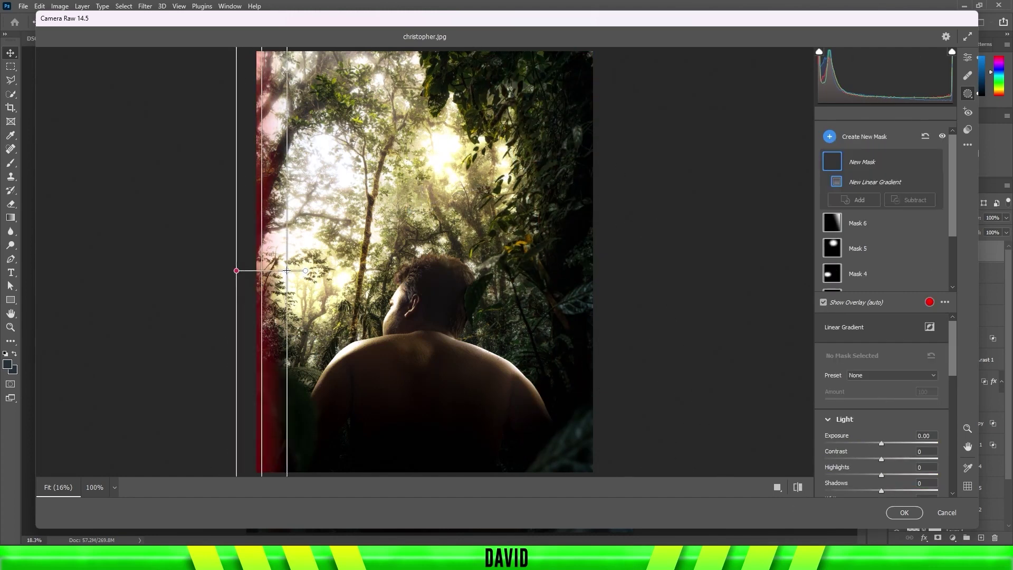
drag(881, 443, 886, 443)
click(904, 512)
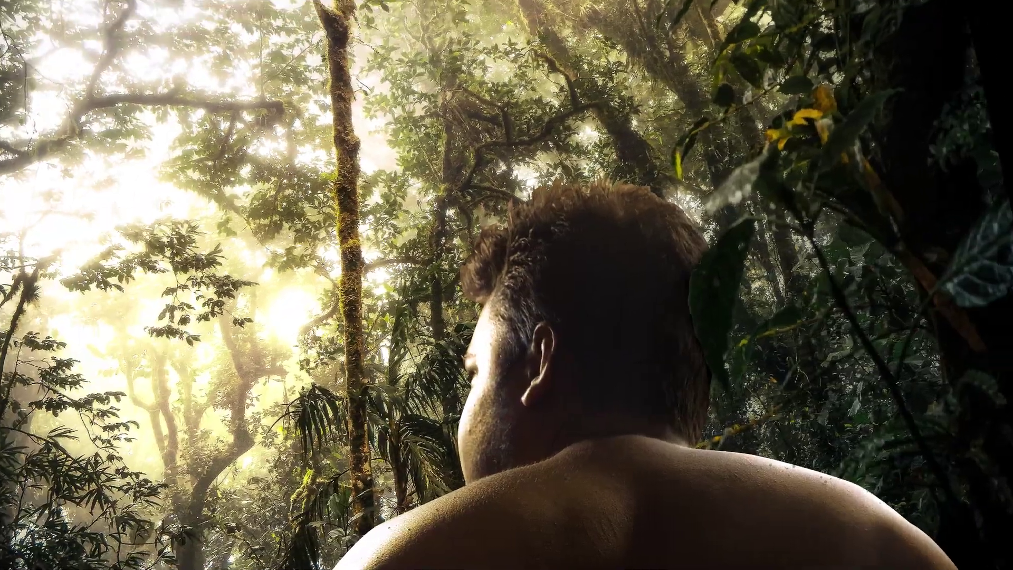